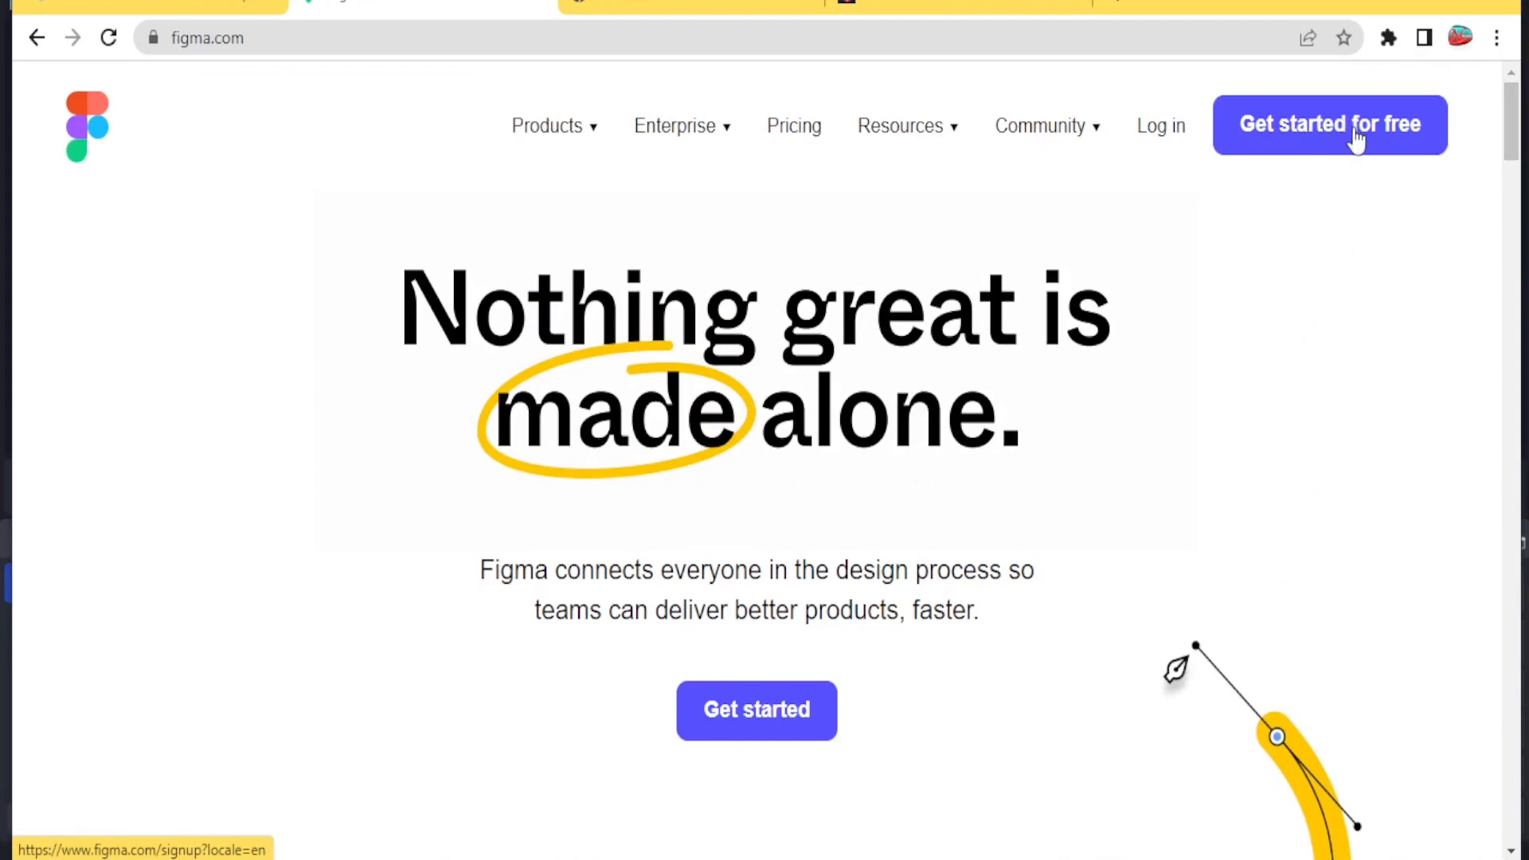
# Start using Figma for free from its website.
pyautogui.click(1356, 141)
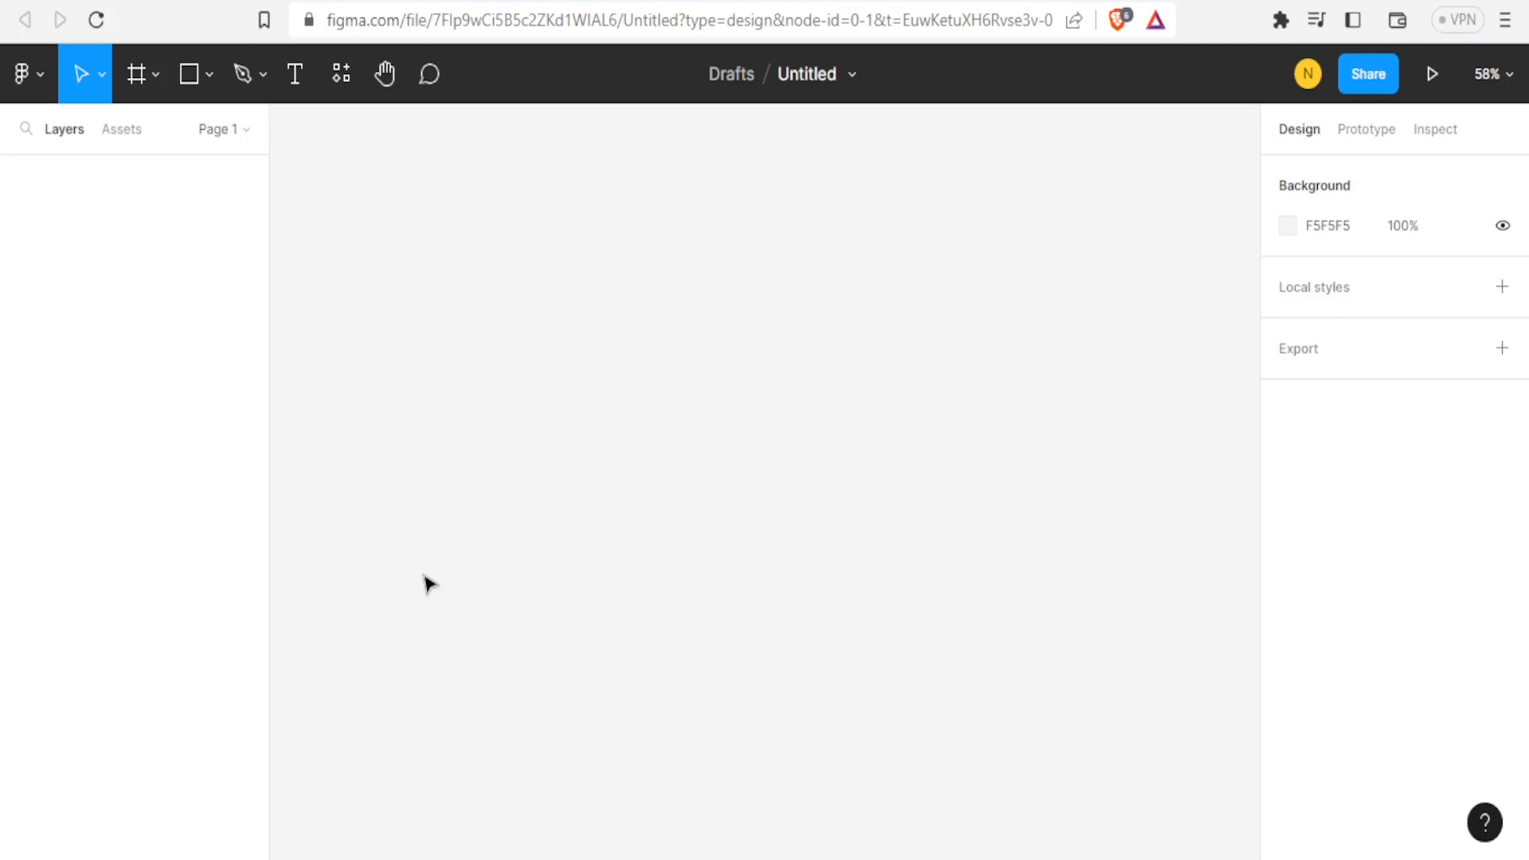
# Add a Desktop-preset frame to the canvas with the Frame tool.
pyautogui.click(132, 75)
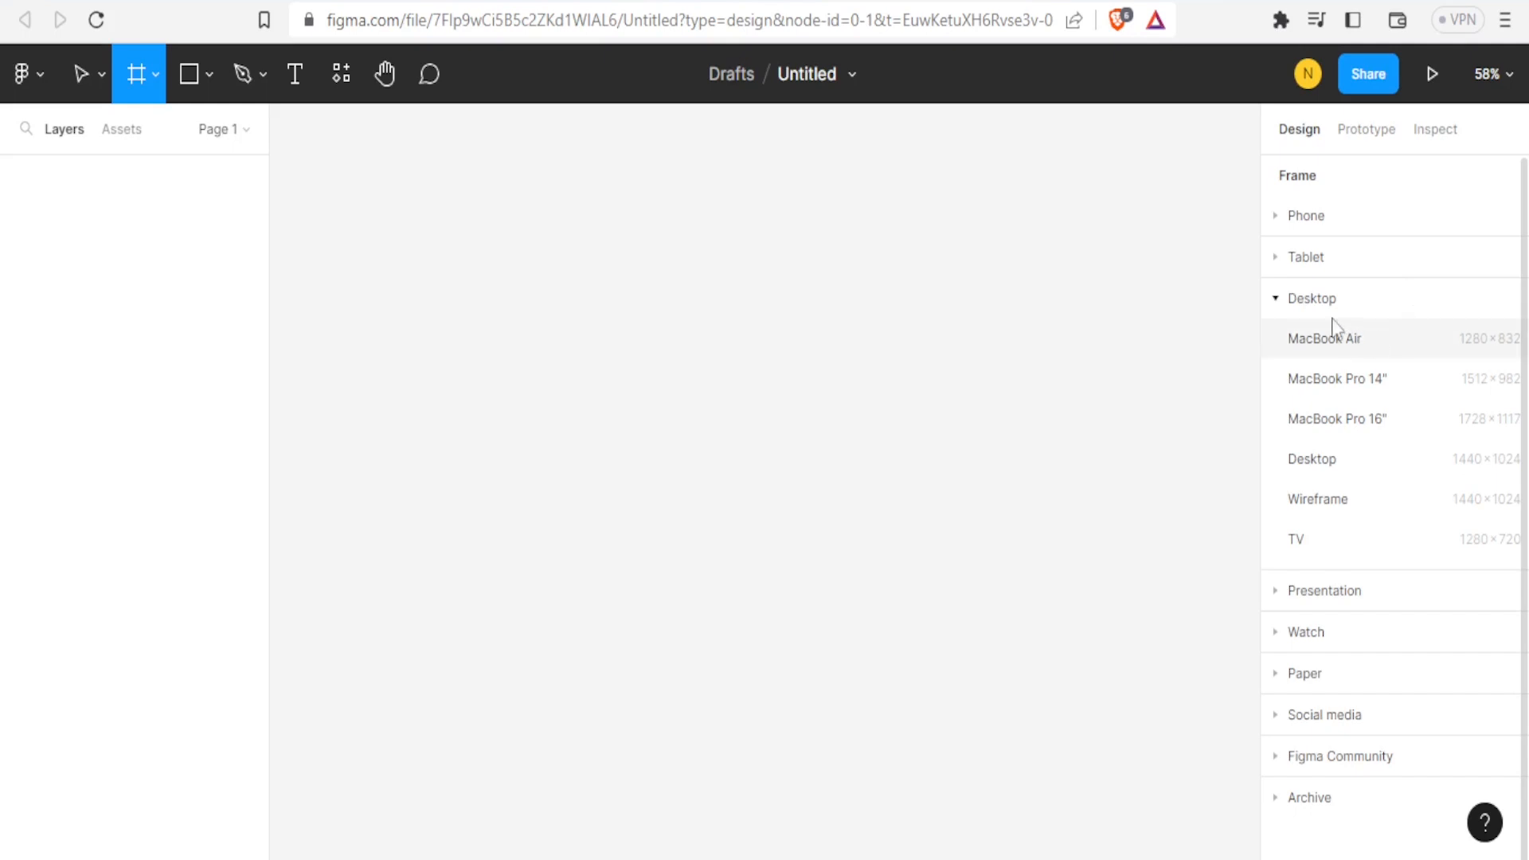
pyautogui.click(1307, 303)
pyautogui.click(1307, 303)
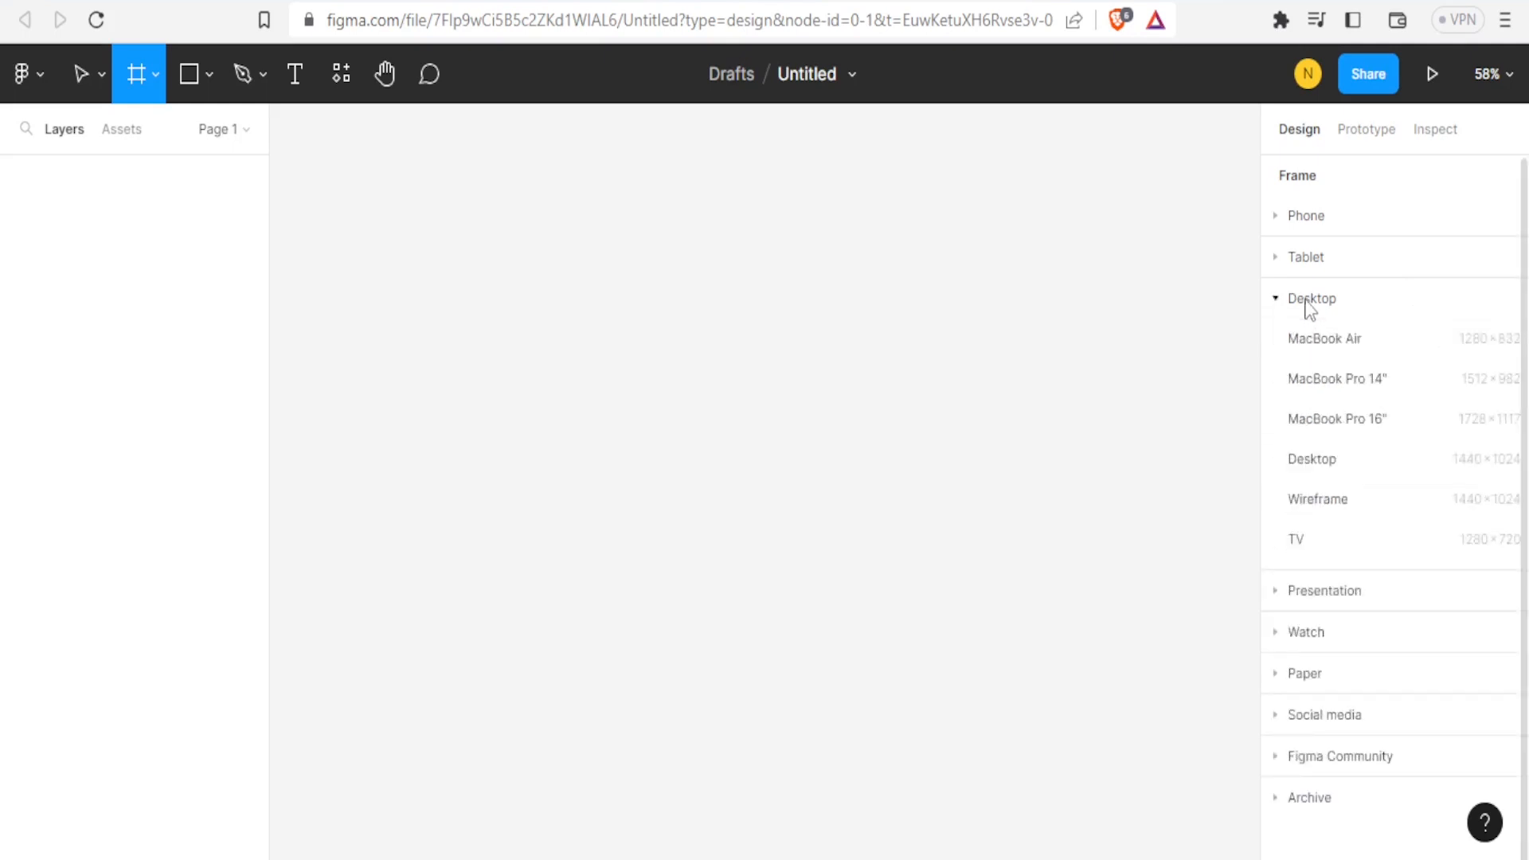
pyautogui.click(1343, 475)
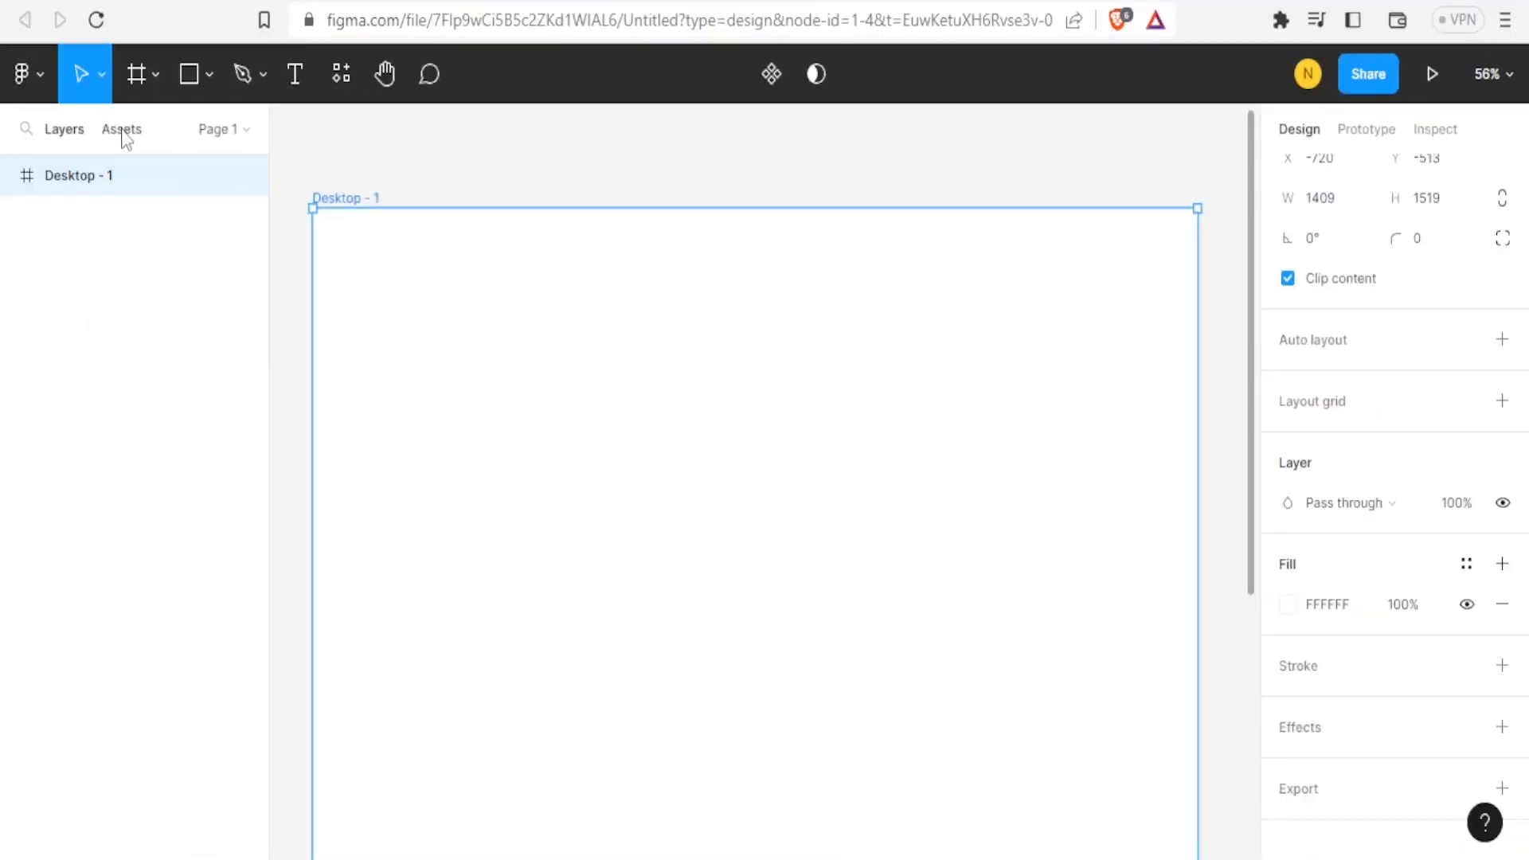
# Add a text layer reading 'Victorious Studios' near the upper-left of the frame.
pyautogui.click(124, 131)
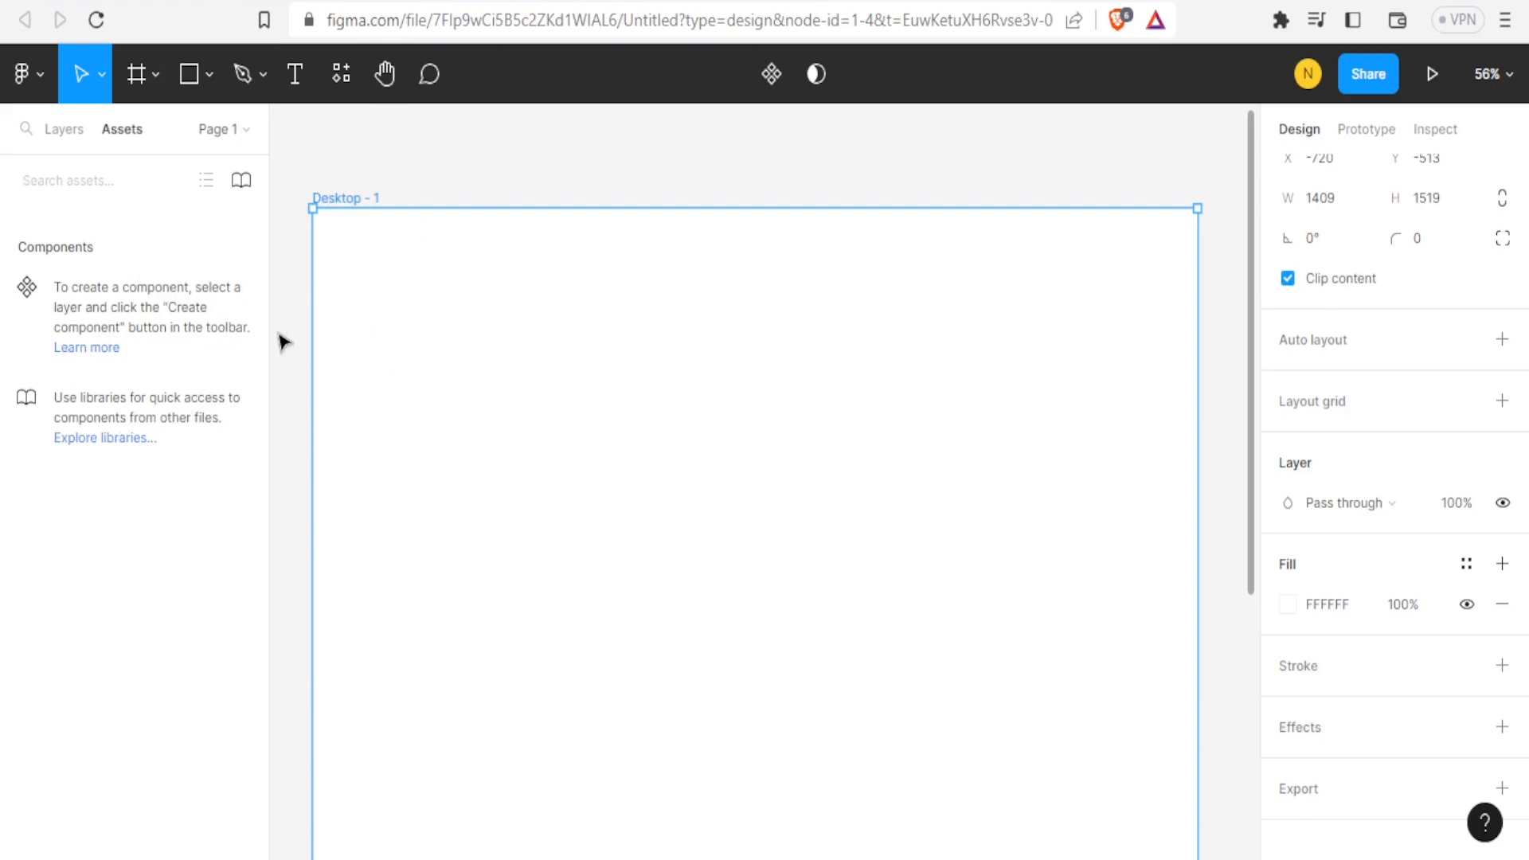
pyautogui.click(57, 143)
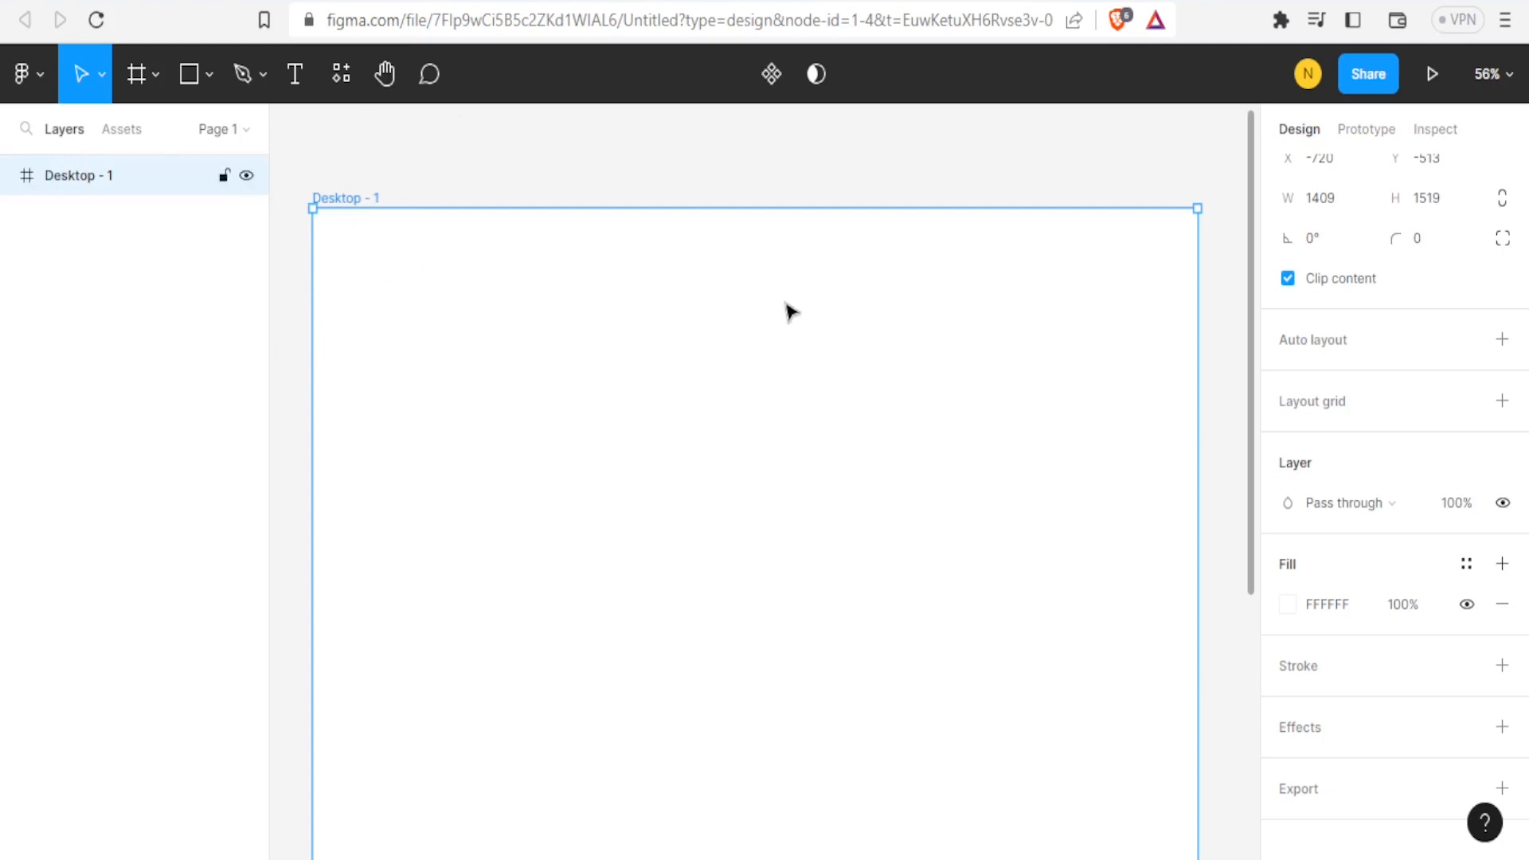
pyautogui.click(293, 73)
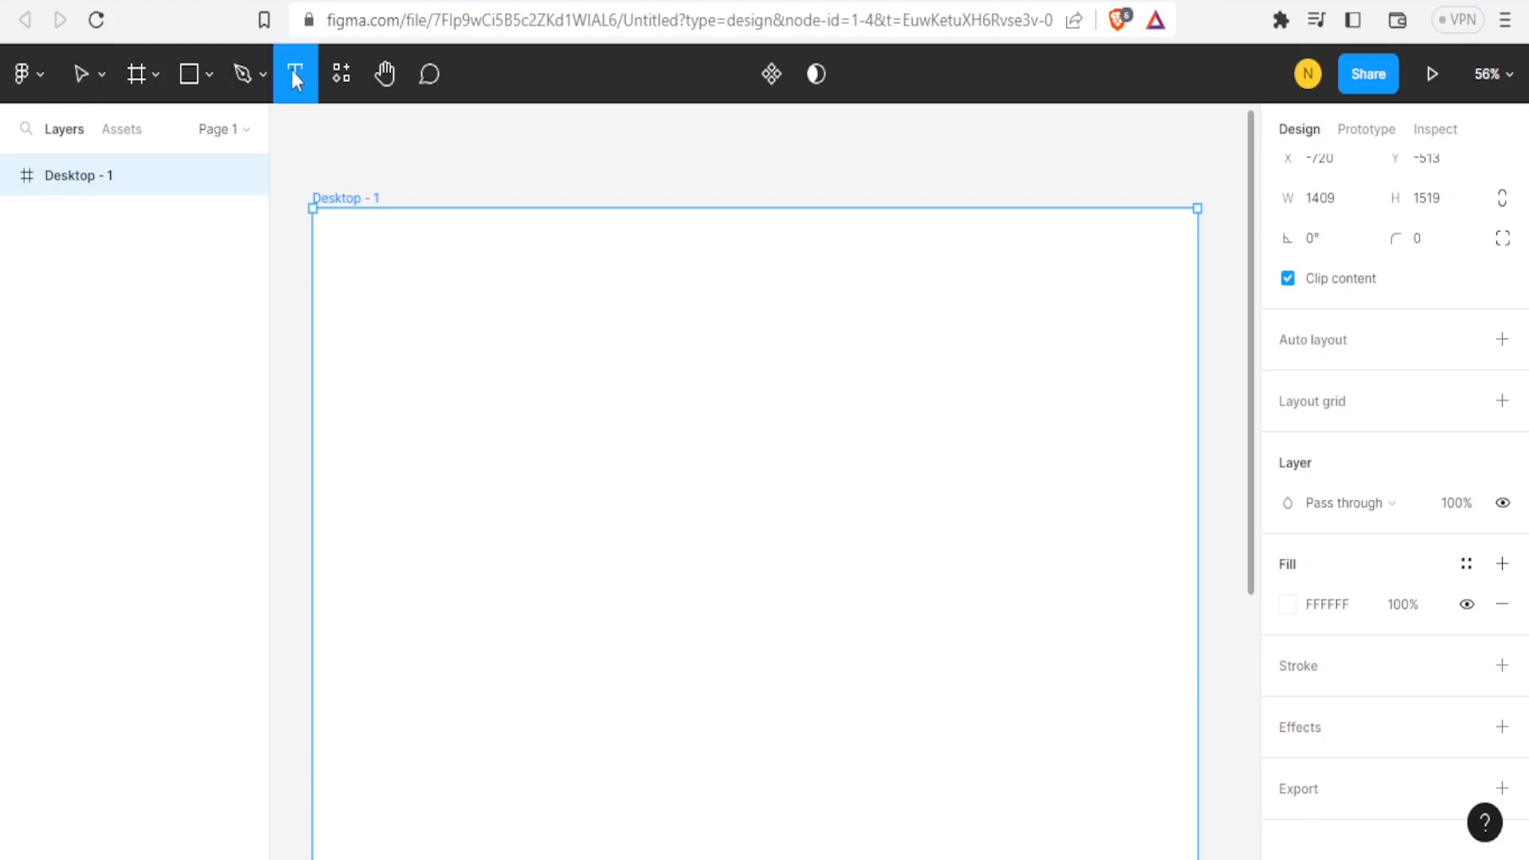
pyautogui.click(412, 282)
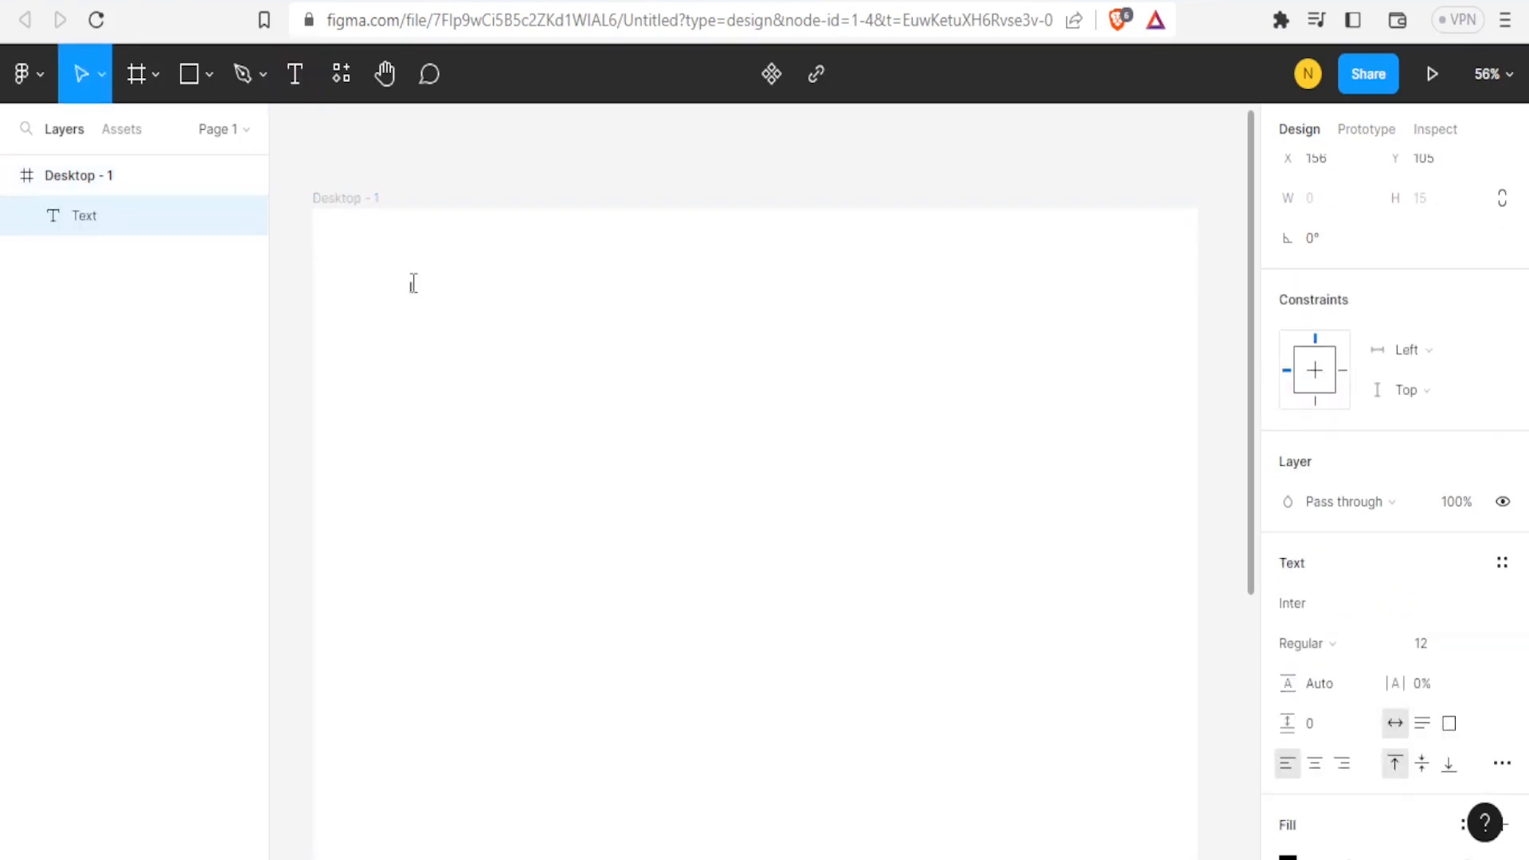
pyautogui.write('Victorious Studios')
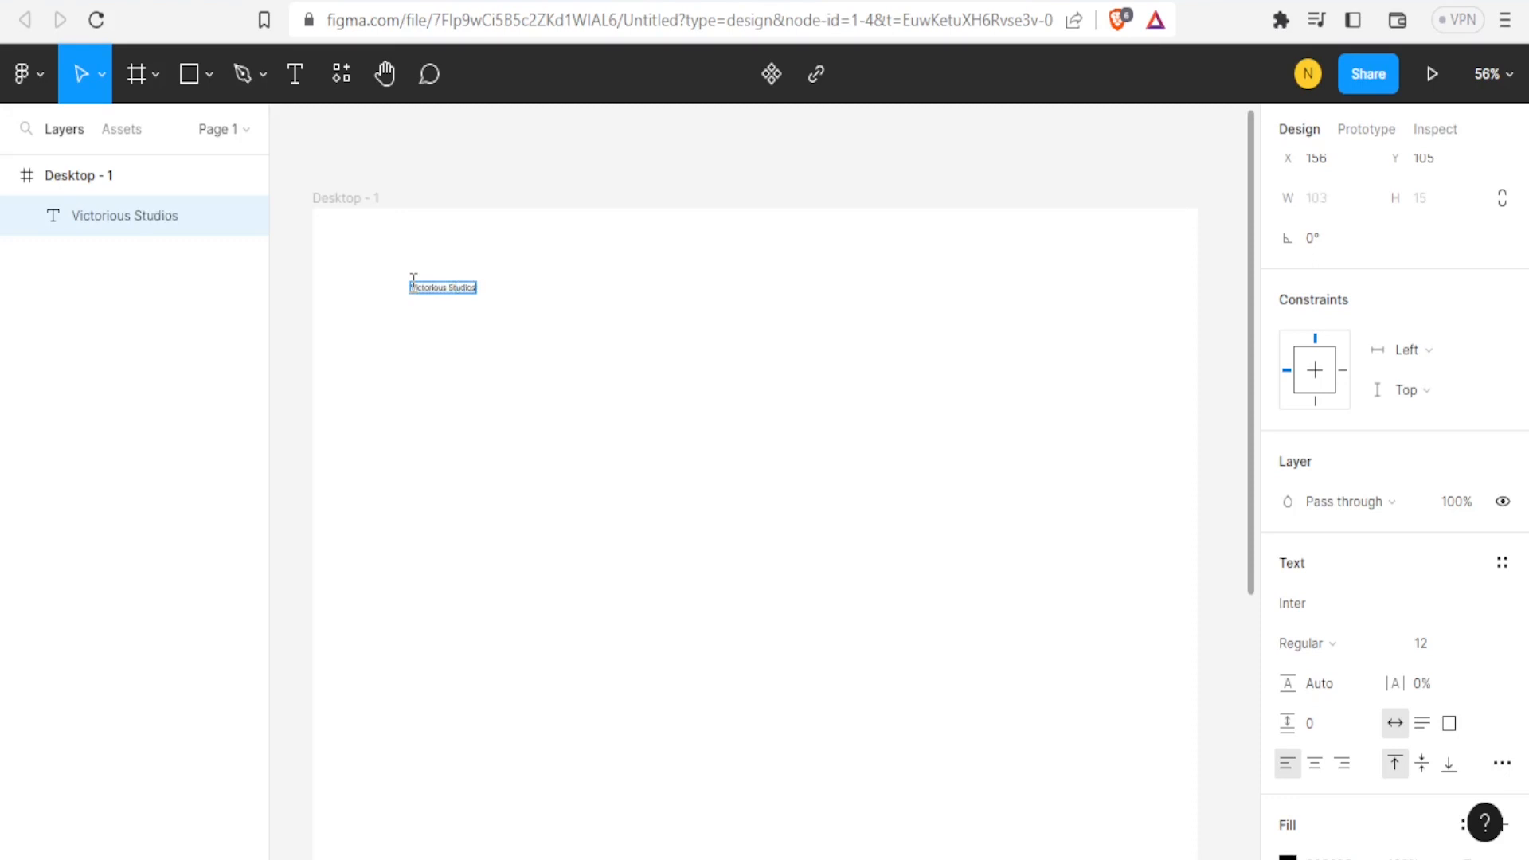
# Set the title text to the Lato font at size 128.
pyautogui.hotkey('ctrl', 'a')
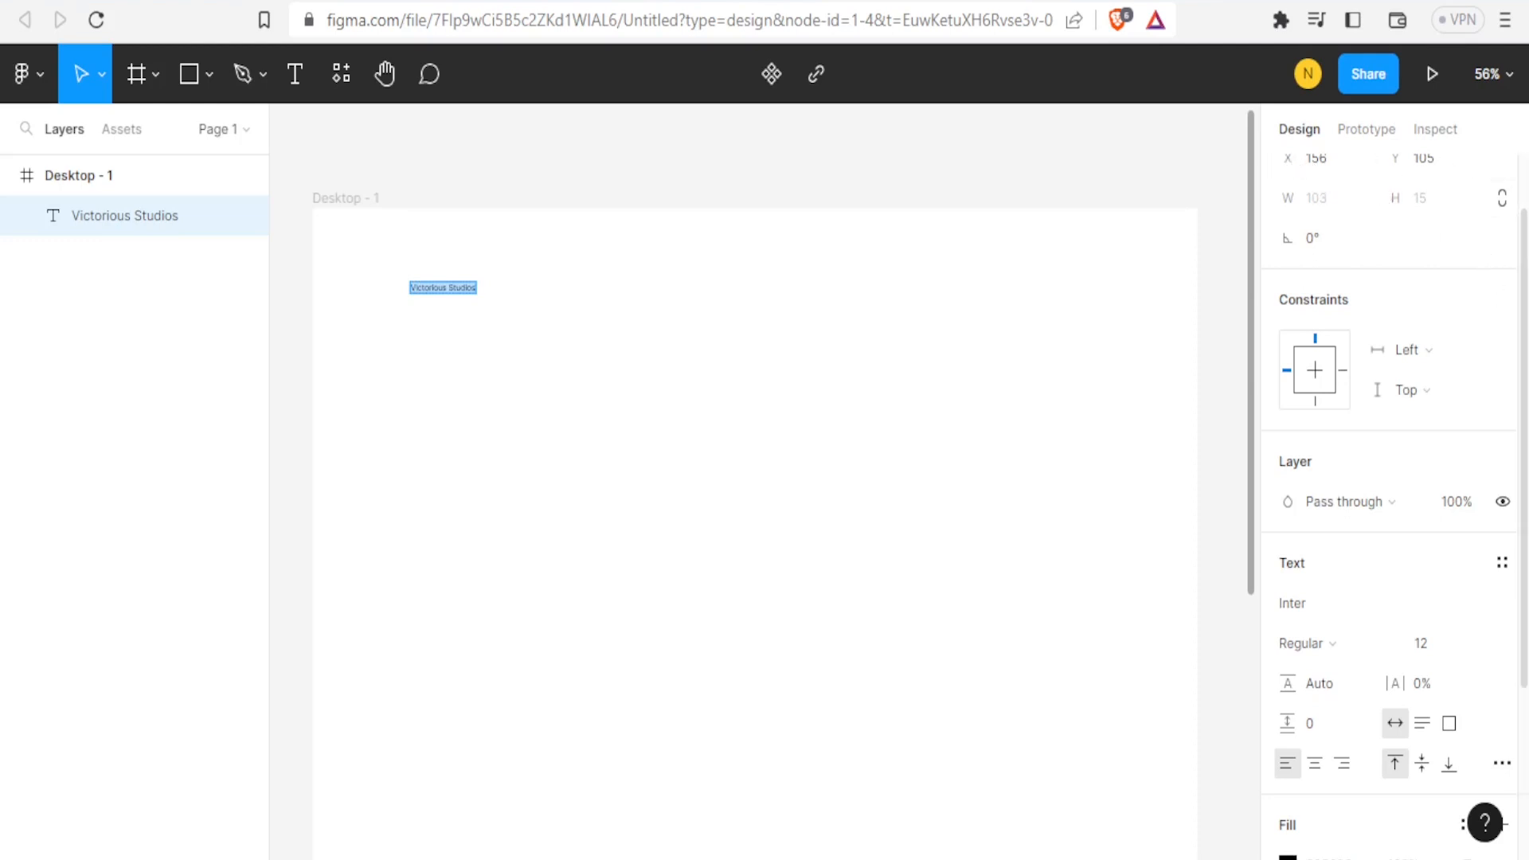
pyautogui.scroll(2, 1523, 211)
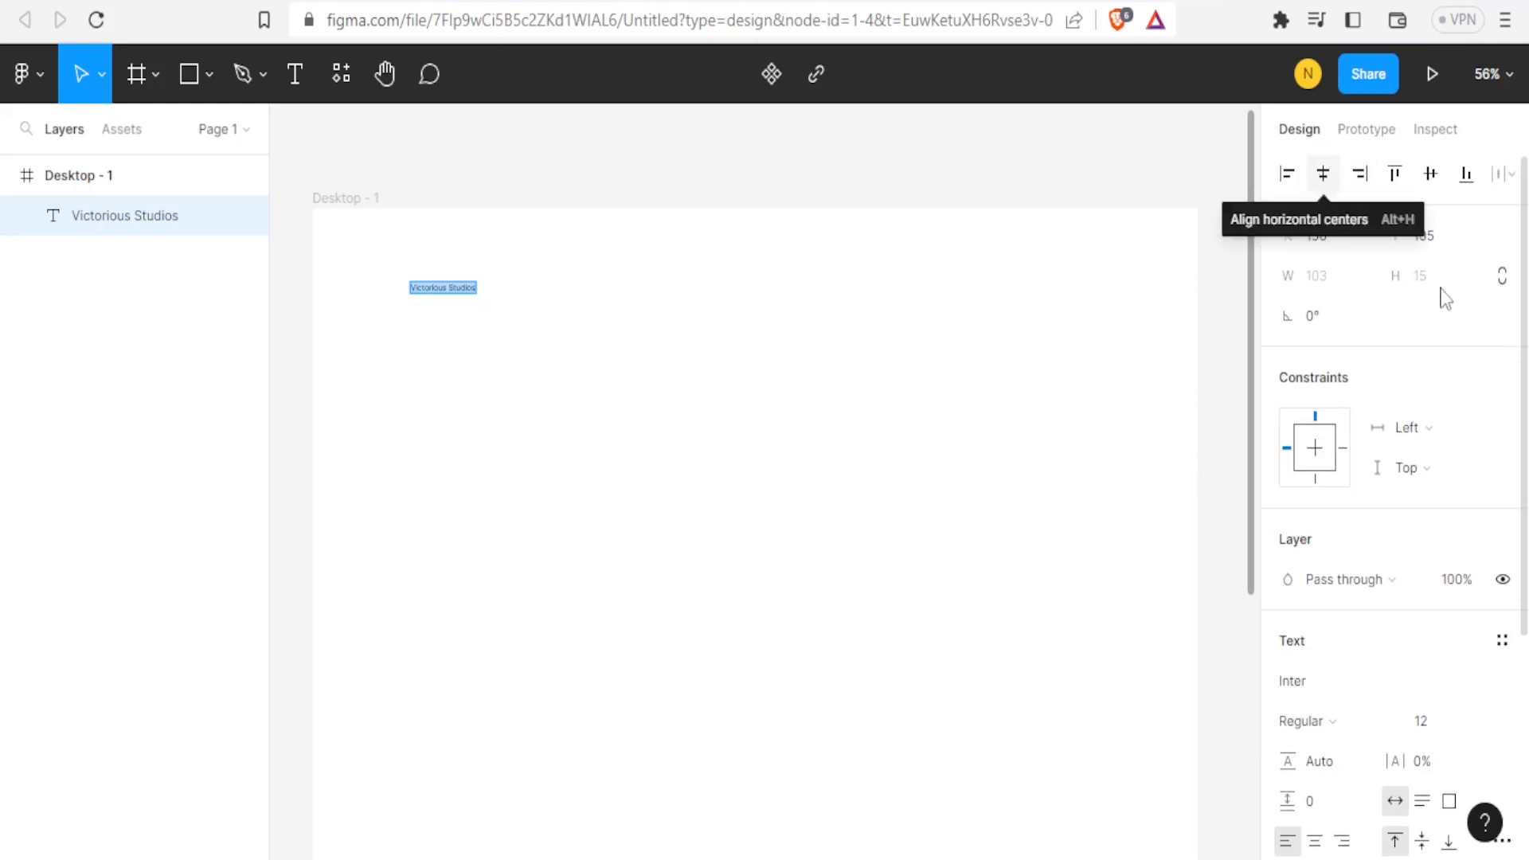
pyautogui.scroll(-4, 1523, 283)
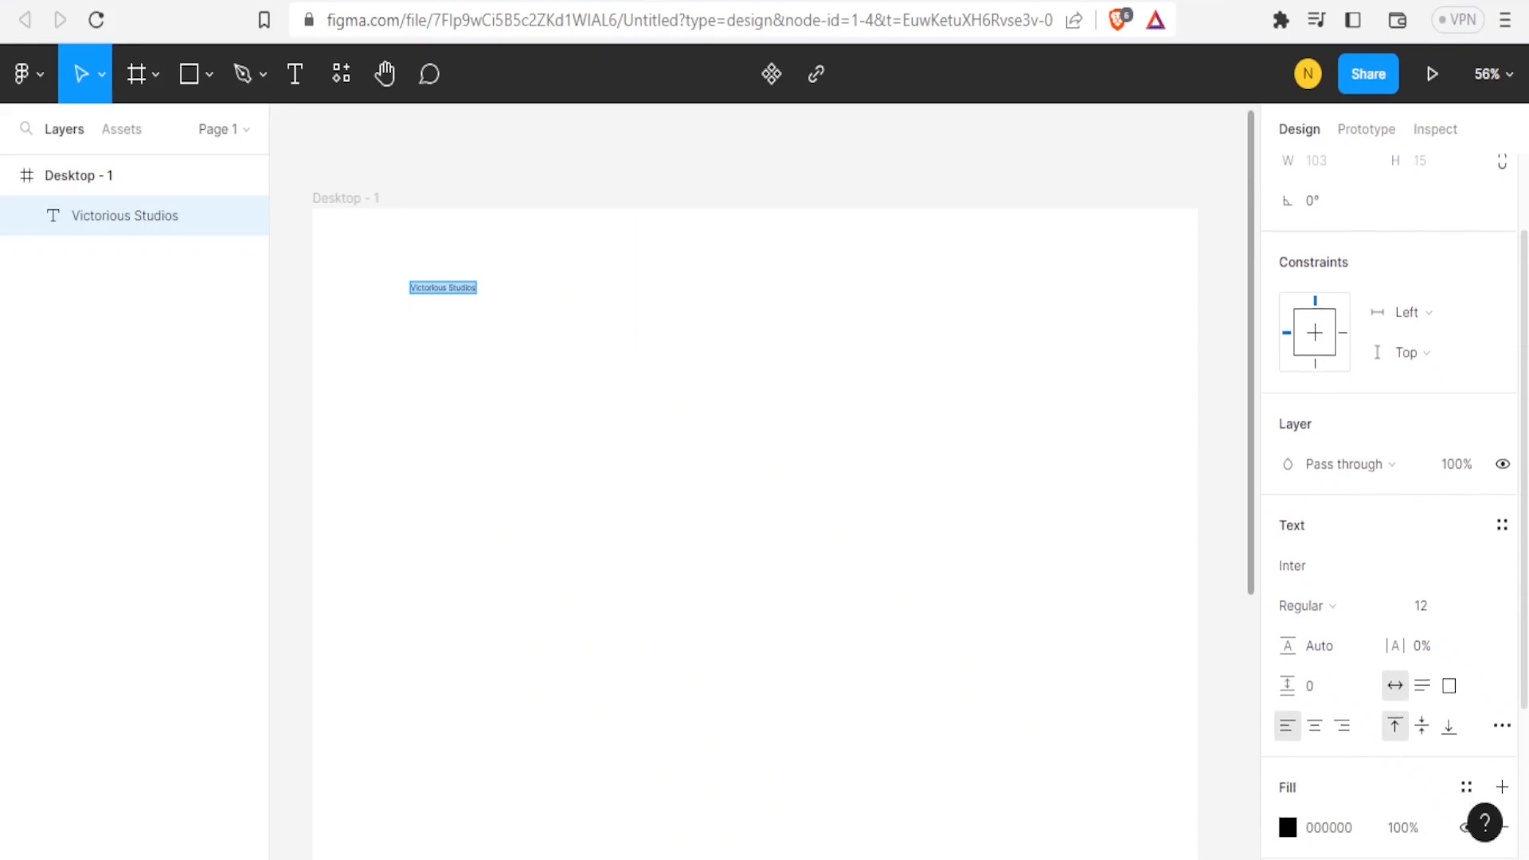
pyautogui.scroll(-2, 1394, 478)
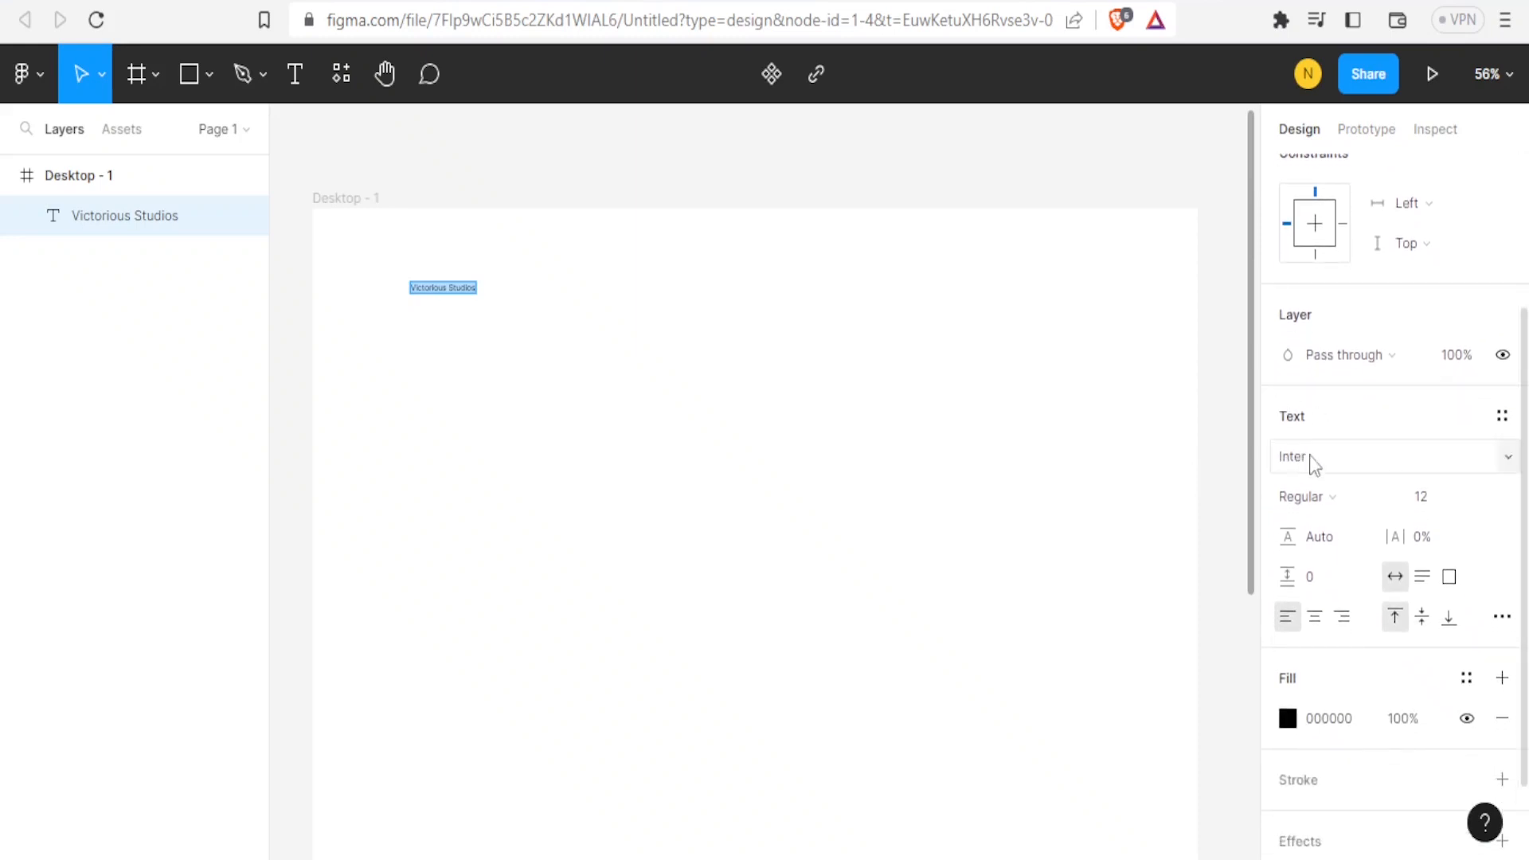
pyautogui.click(1351, 462)
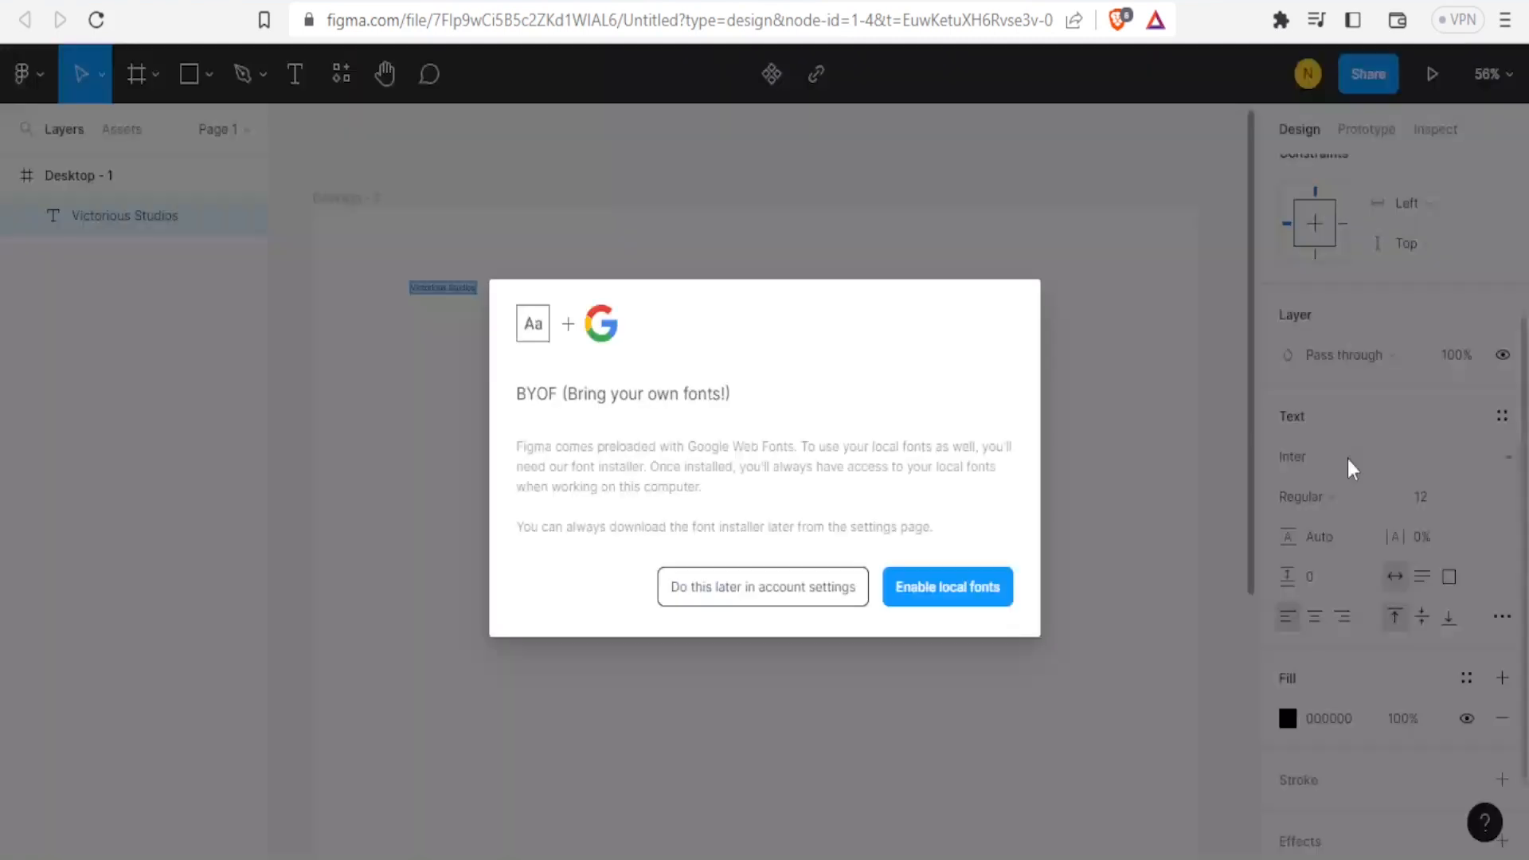
pyautogui.click(1509, 463)
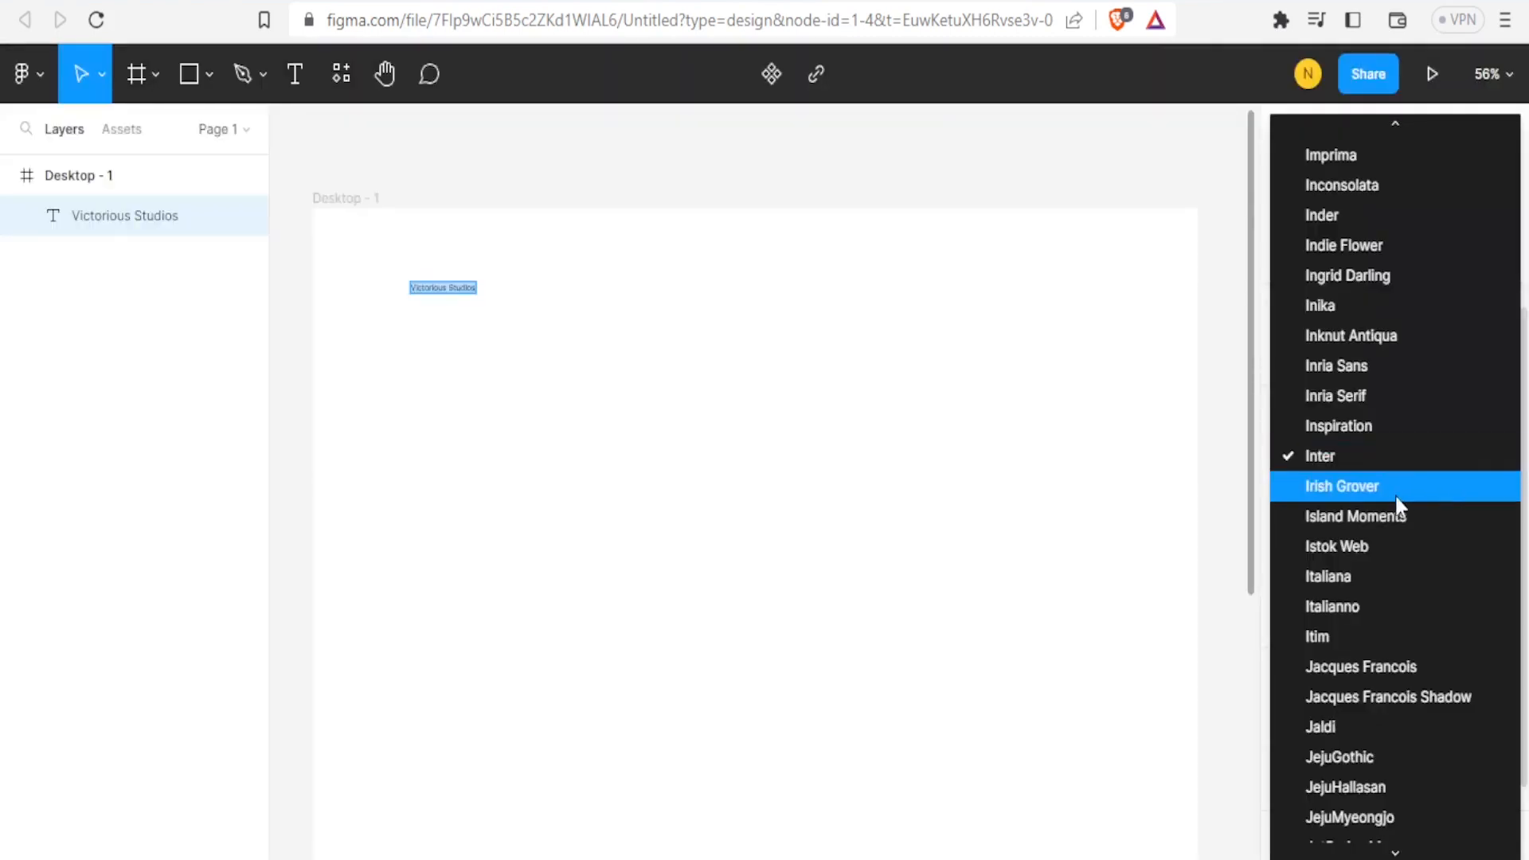
pyautogui.click(1426, 609)
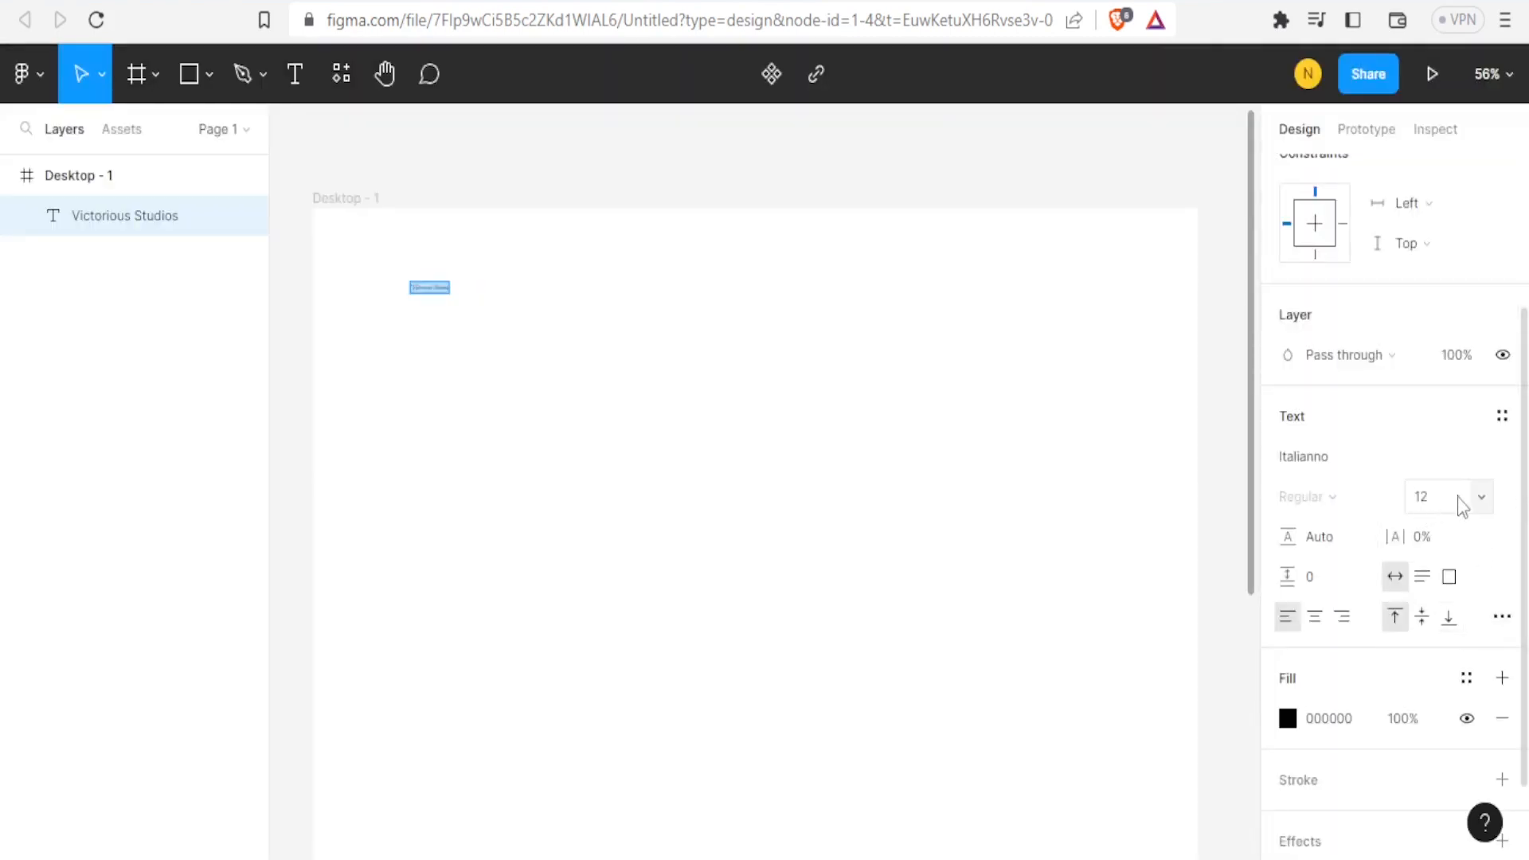
pyautogui.click(1480, 496)
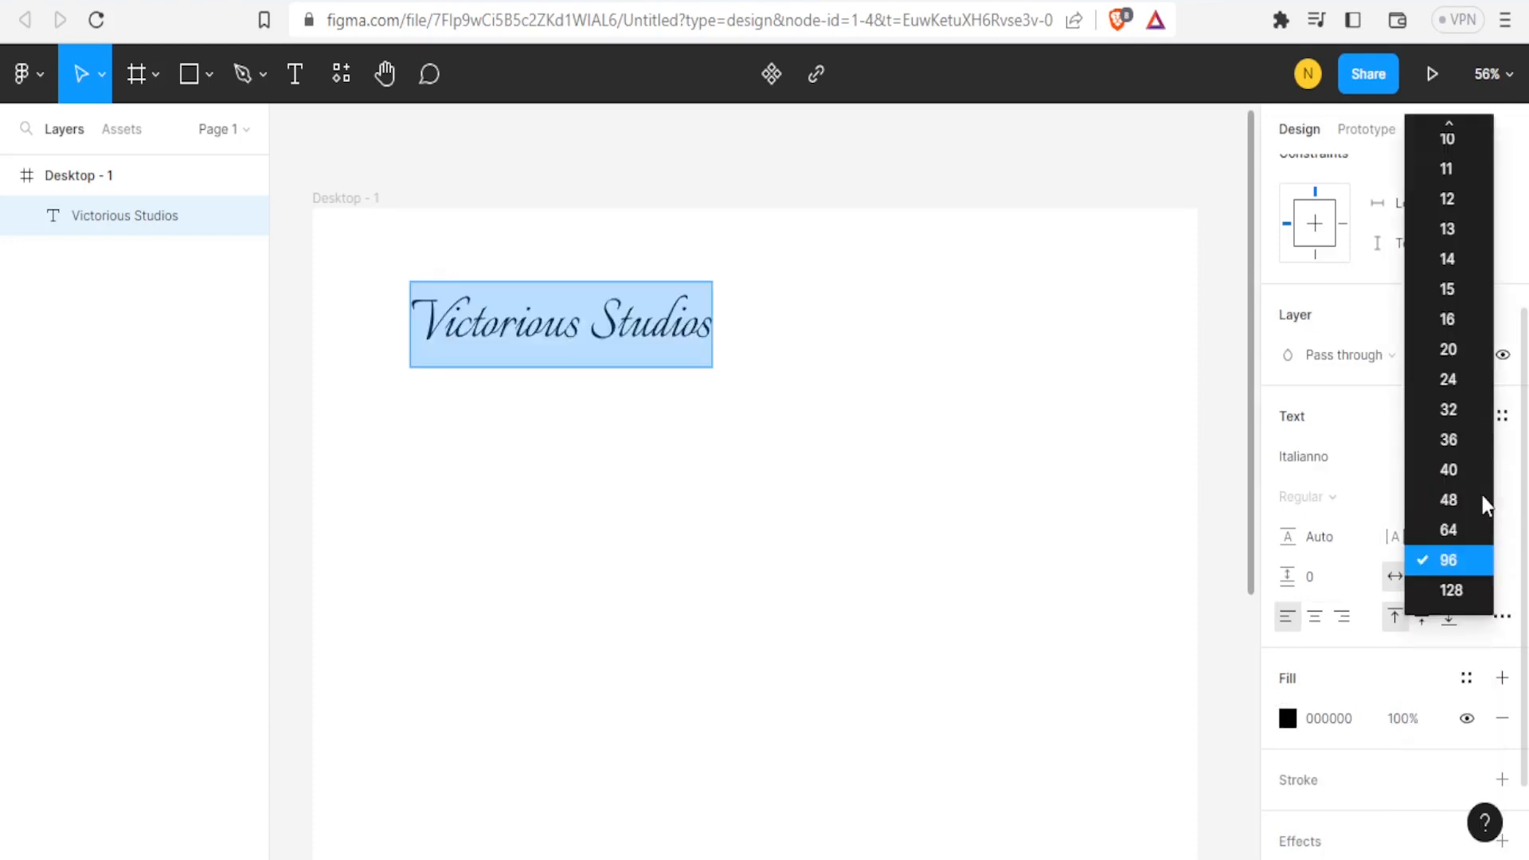
pyautogui.click(1466, 586)
pyautogui.press('Return')
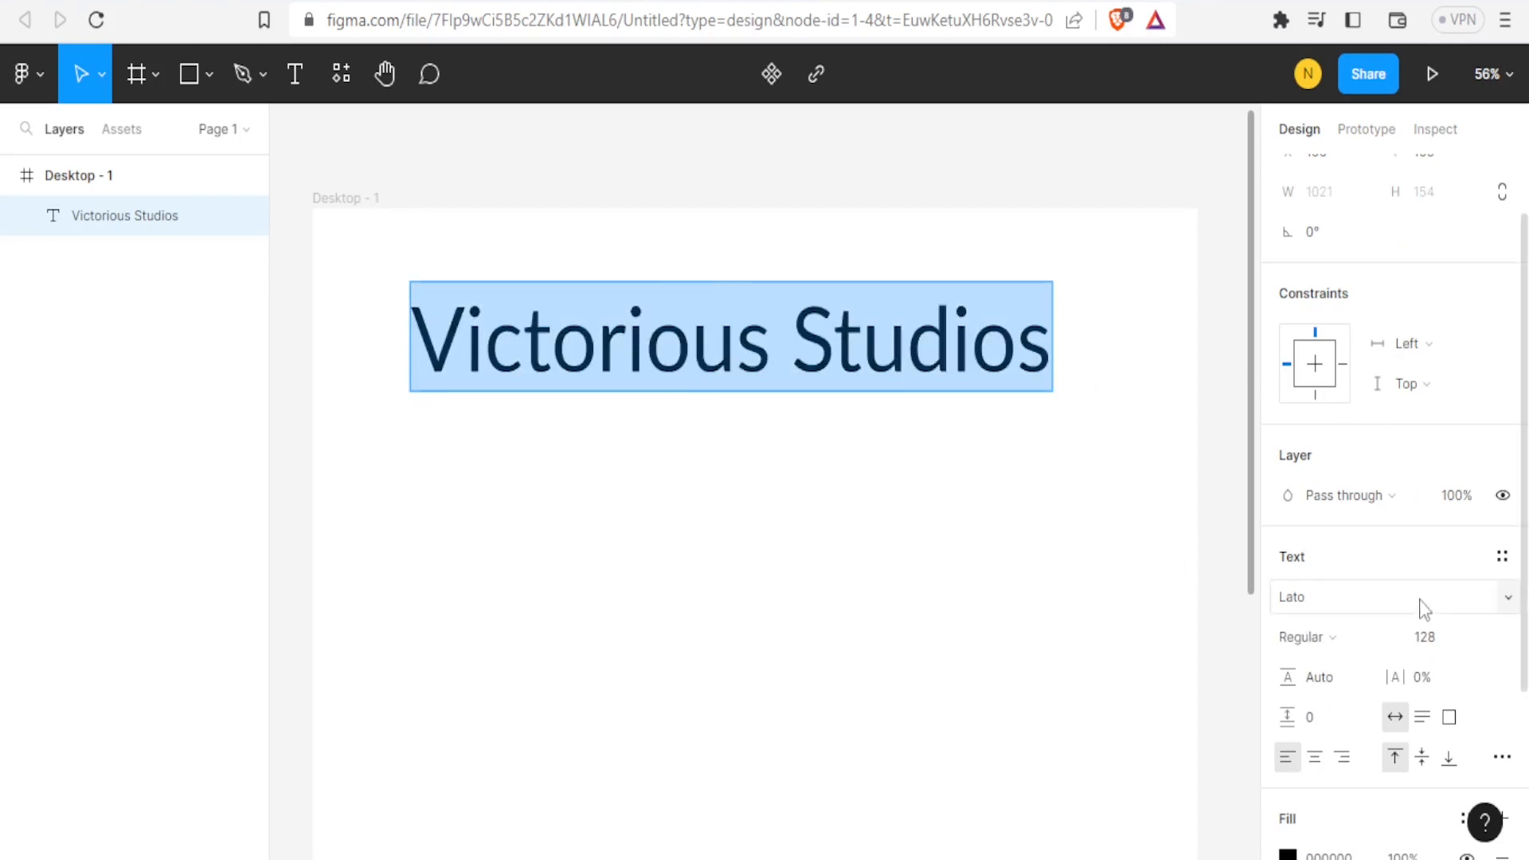
# Change the title's fill colour to FF0000 red.
pyautogui.scroll(-3, 1493, 548)
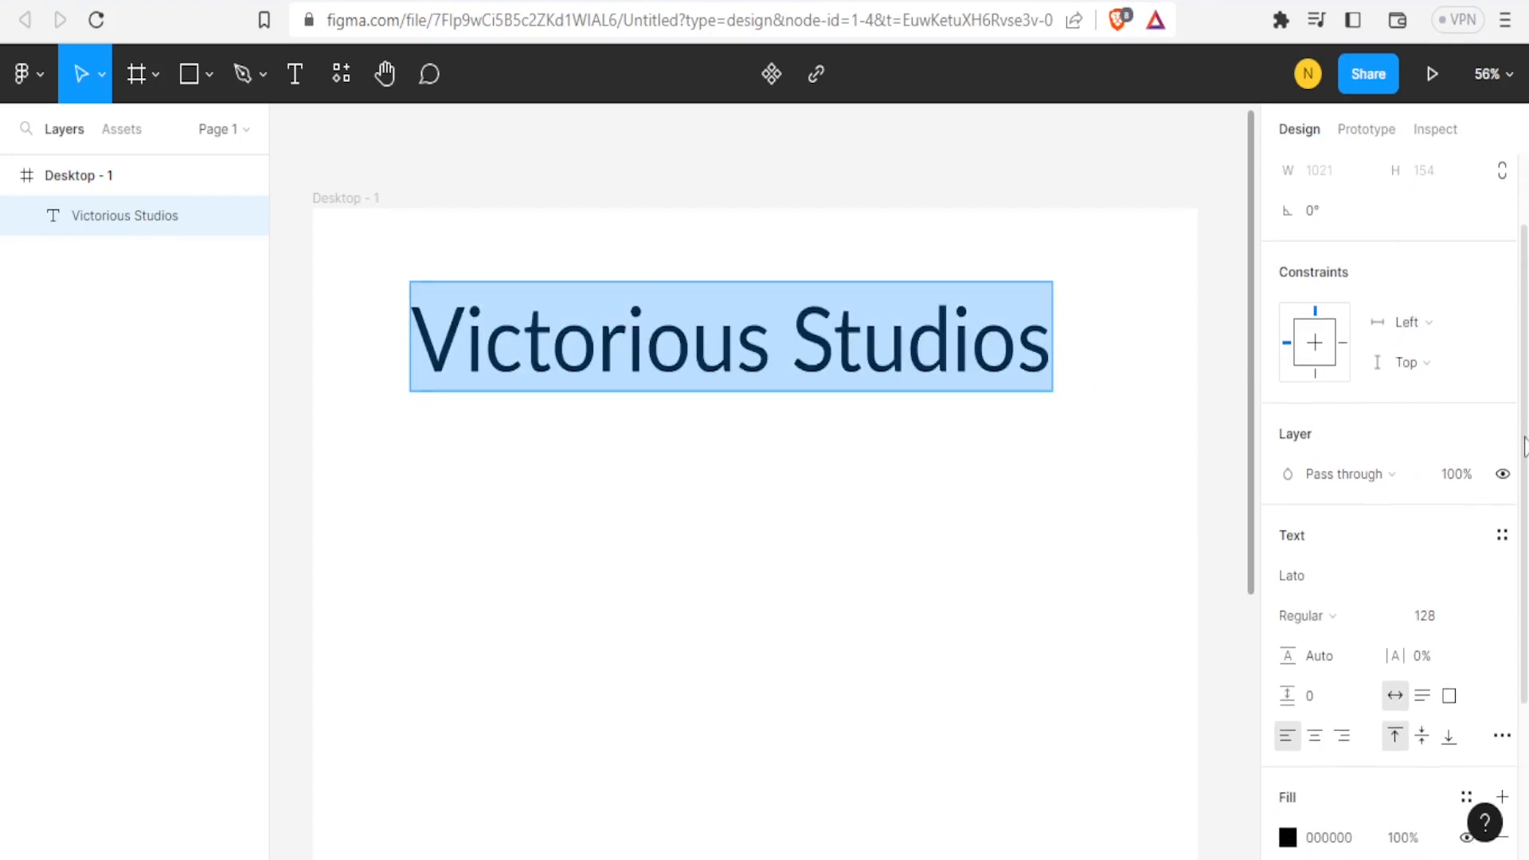
pyautogui.scroll(-3, 1307, 614)
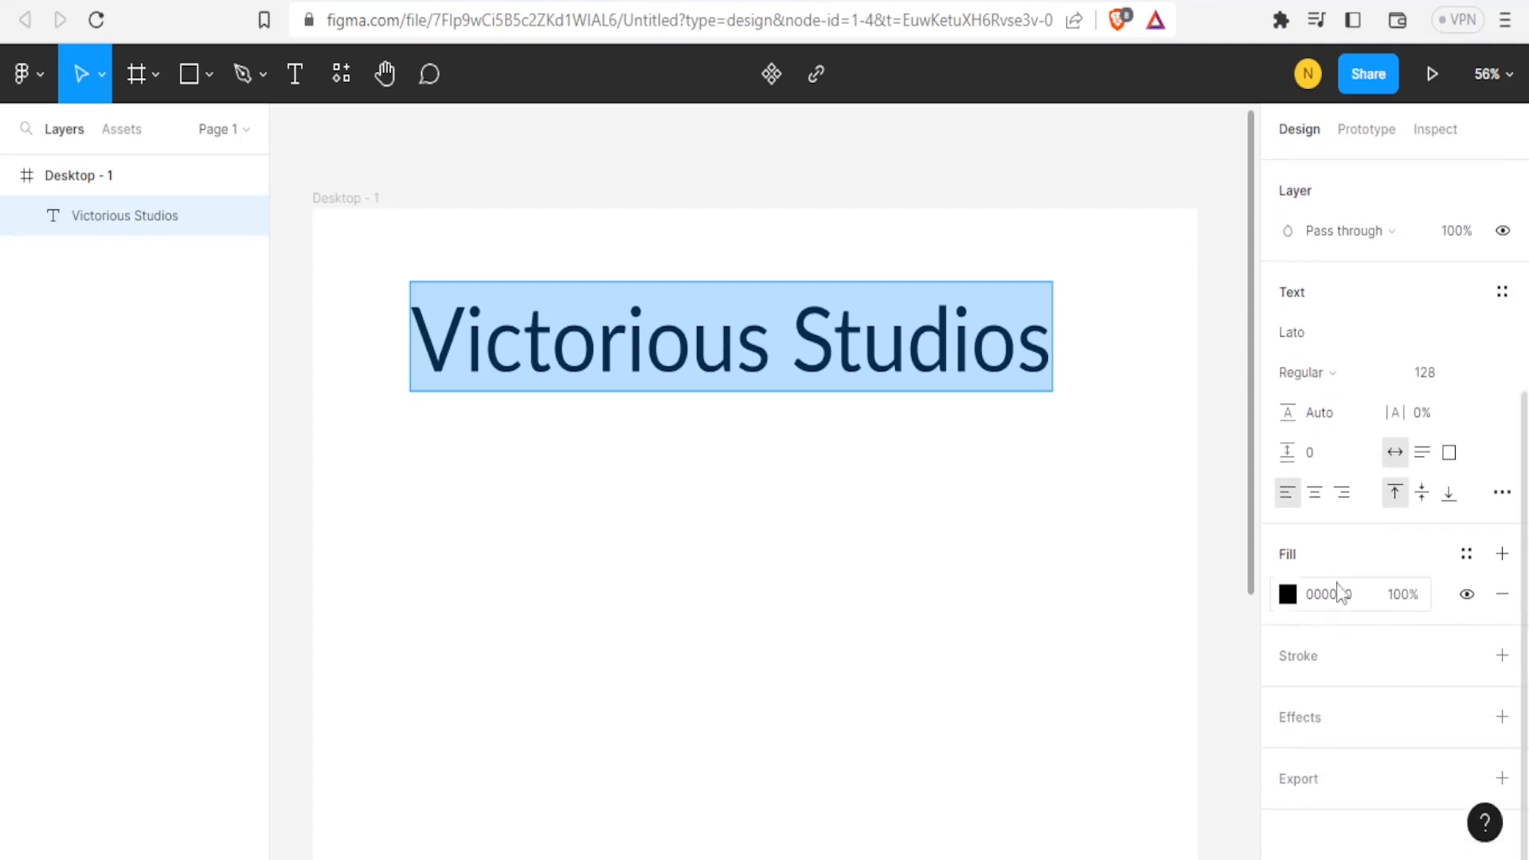
pyautogui.moveTo(1124, 342); pyautogui.dragTo(1295, 227)
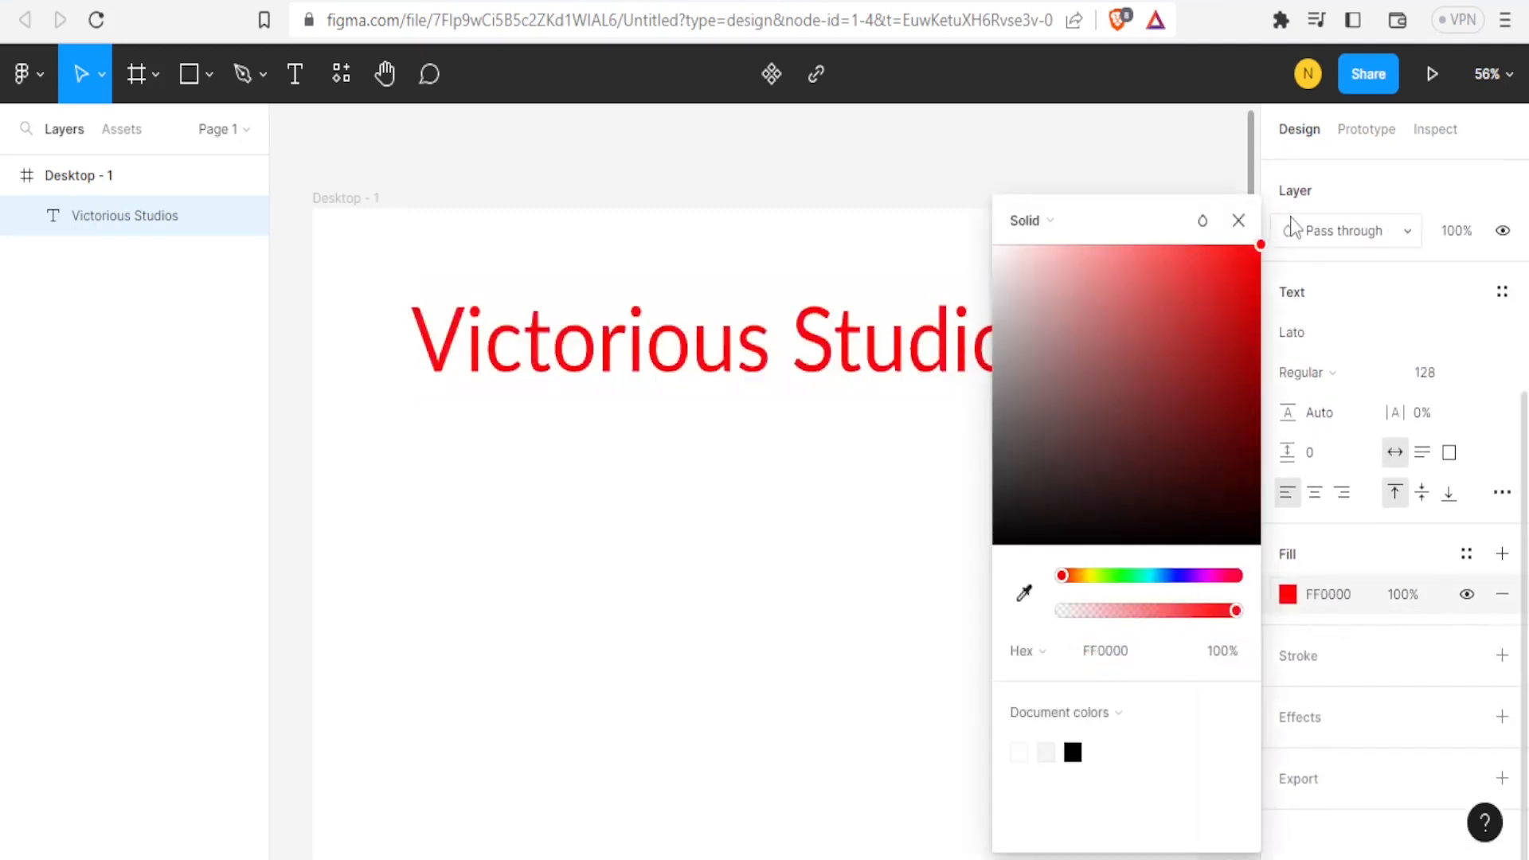
pyautogui.click(1239, 221)
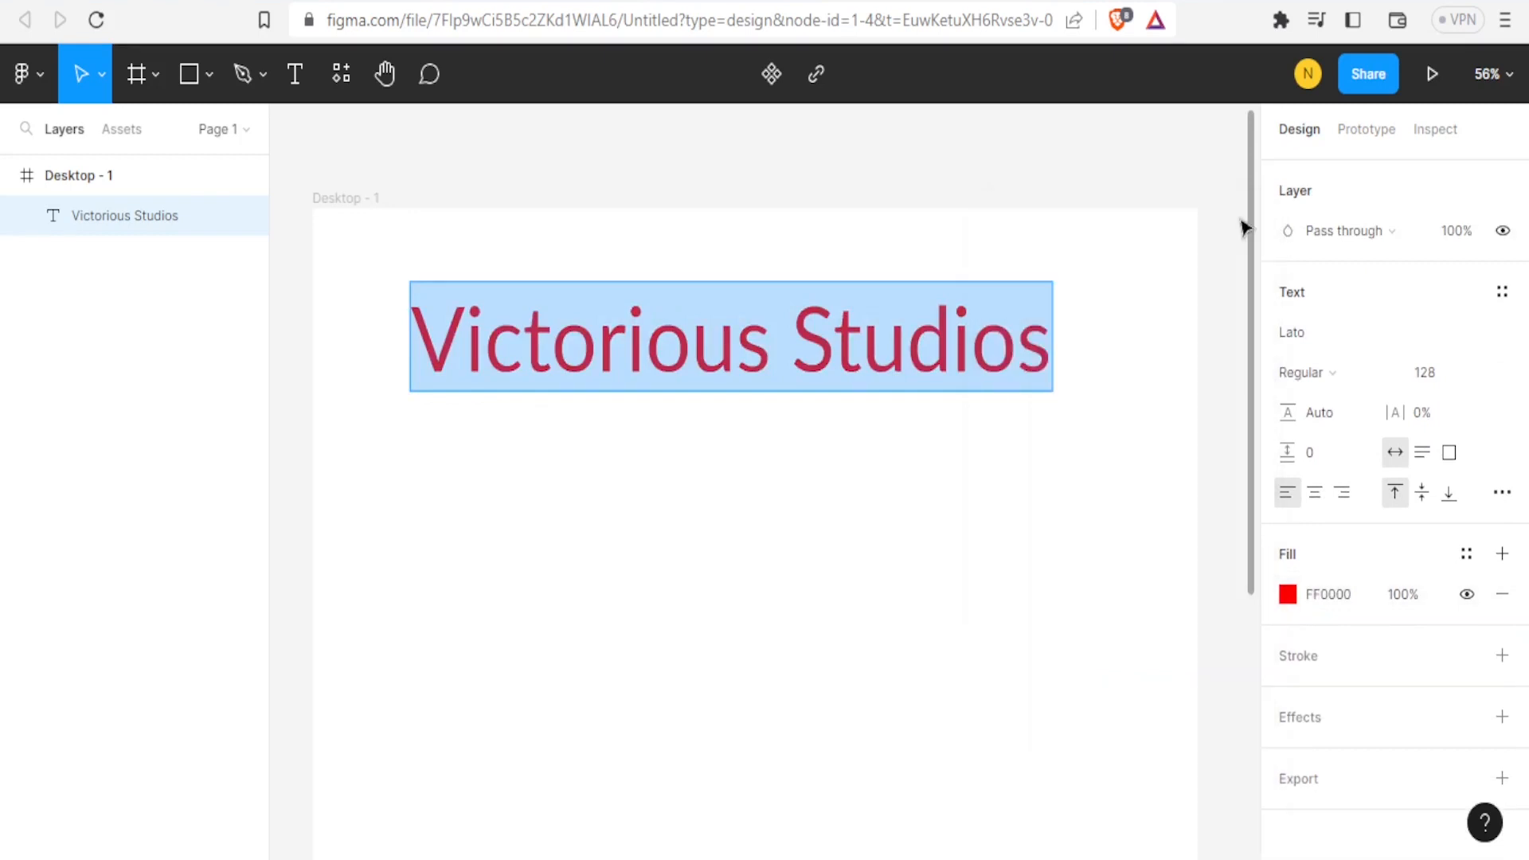
# Add a FAFF00 yellow stroke to the title and adjust its stroke weight.
pyautogui.click(1313, 658)
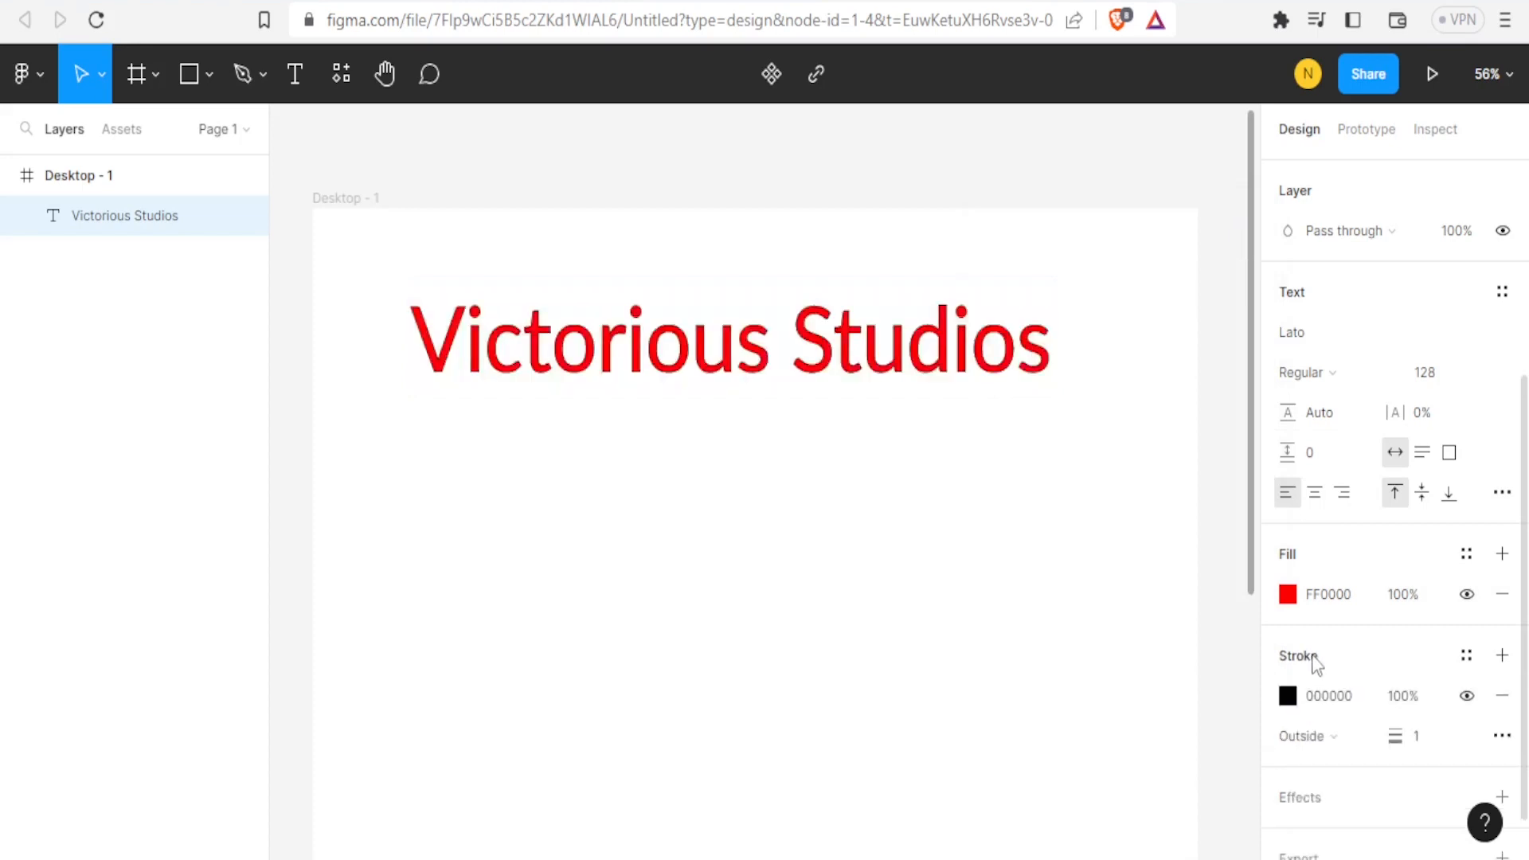
pyautogui.click(1288, 697)
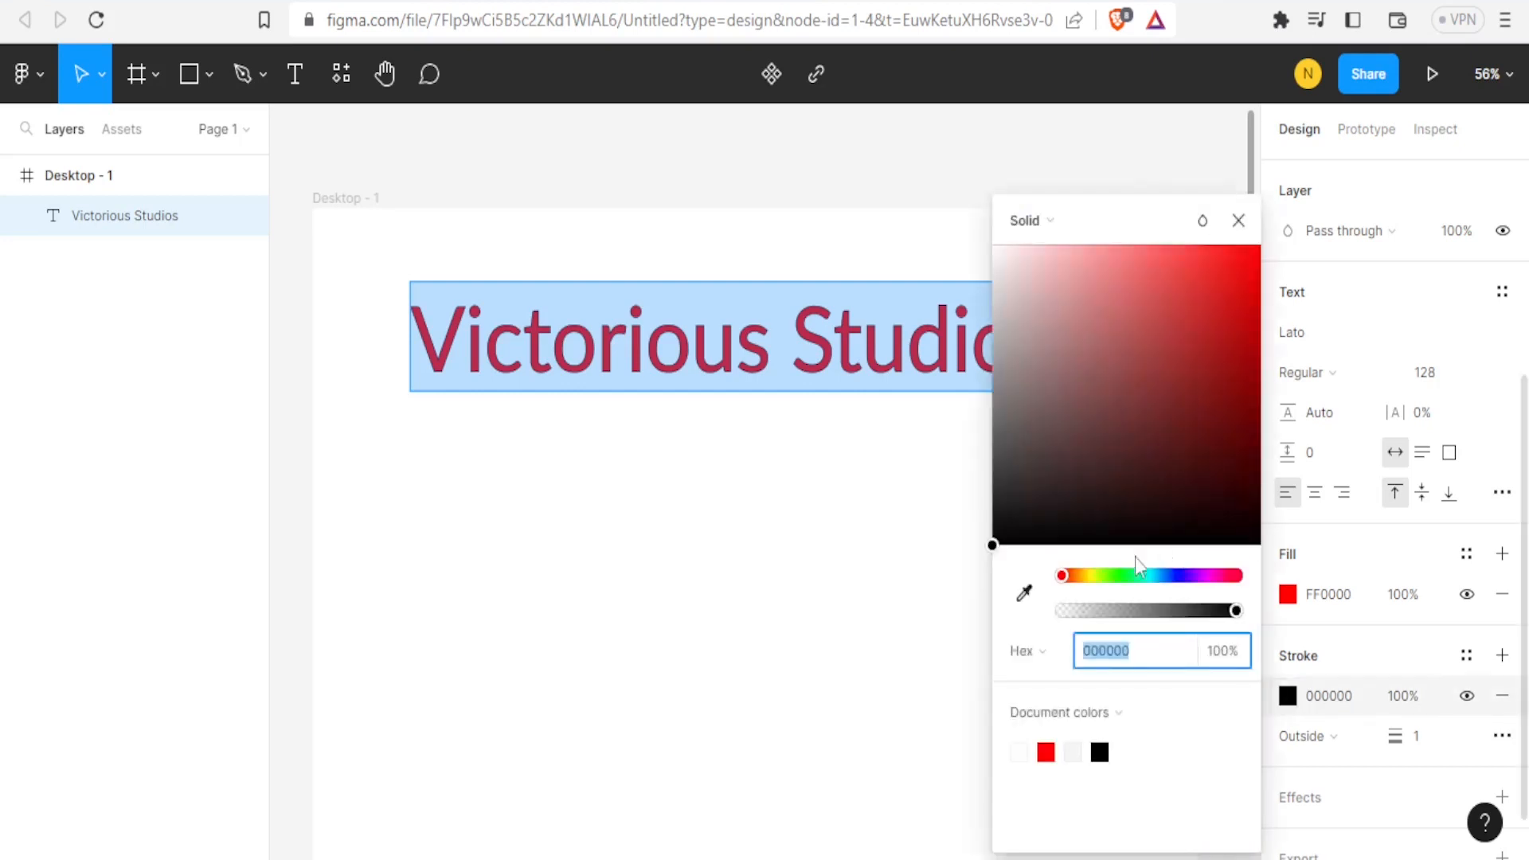
pyautogui.moveTo(1072, 580); pyautogui.dragTo(1093, 580)
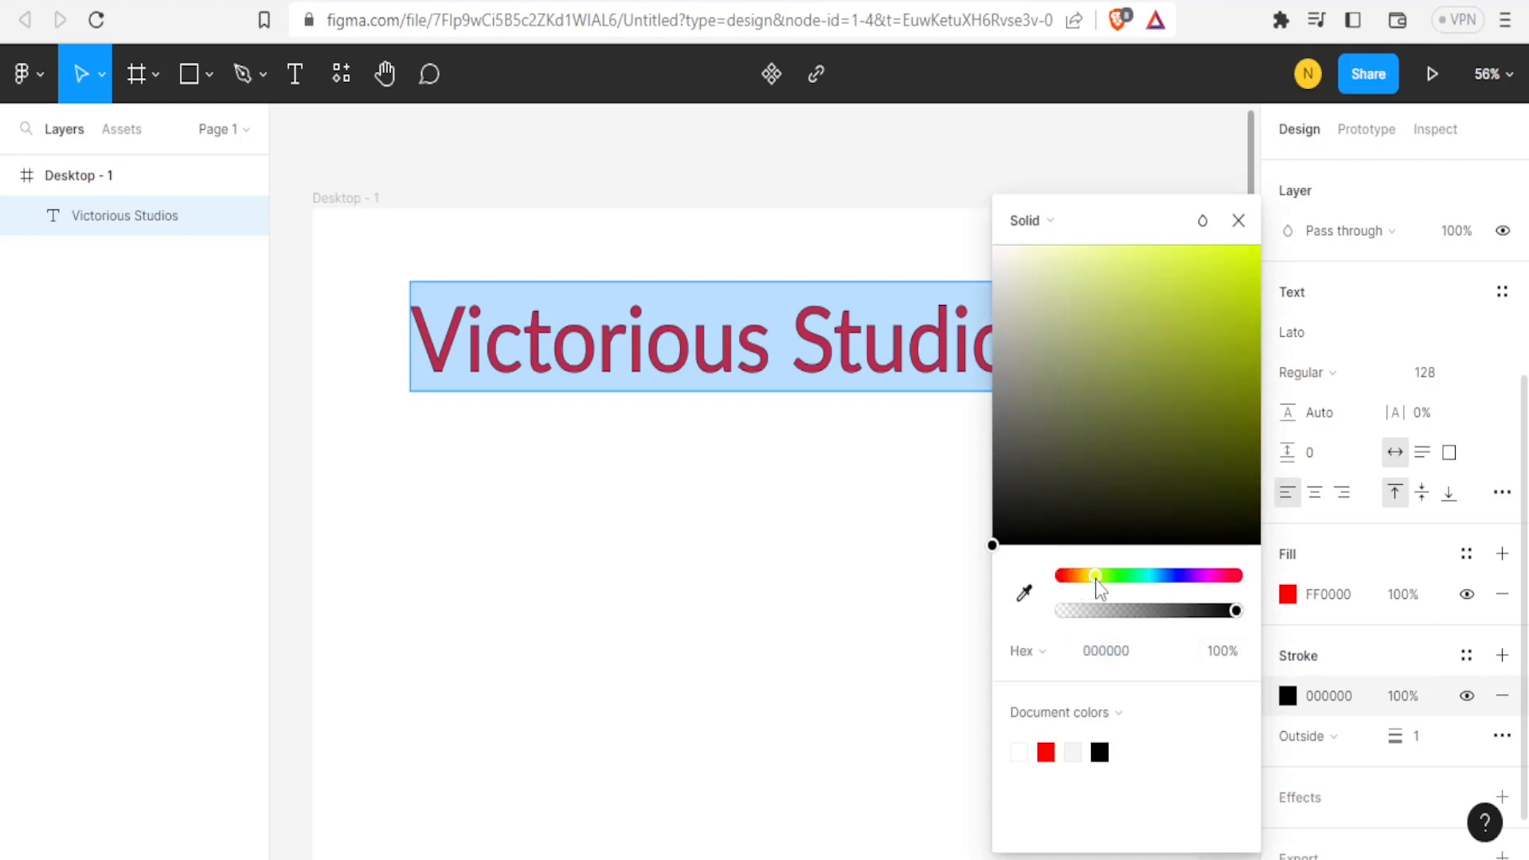
pyautogui.moveTo(1198, 290); pyautogui.dragTo(1270, 239)
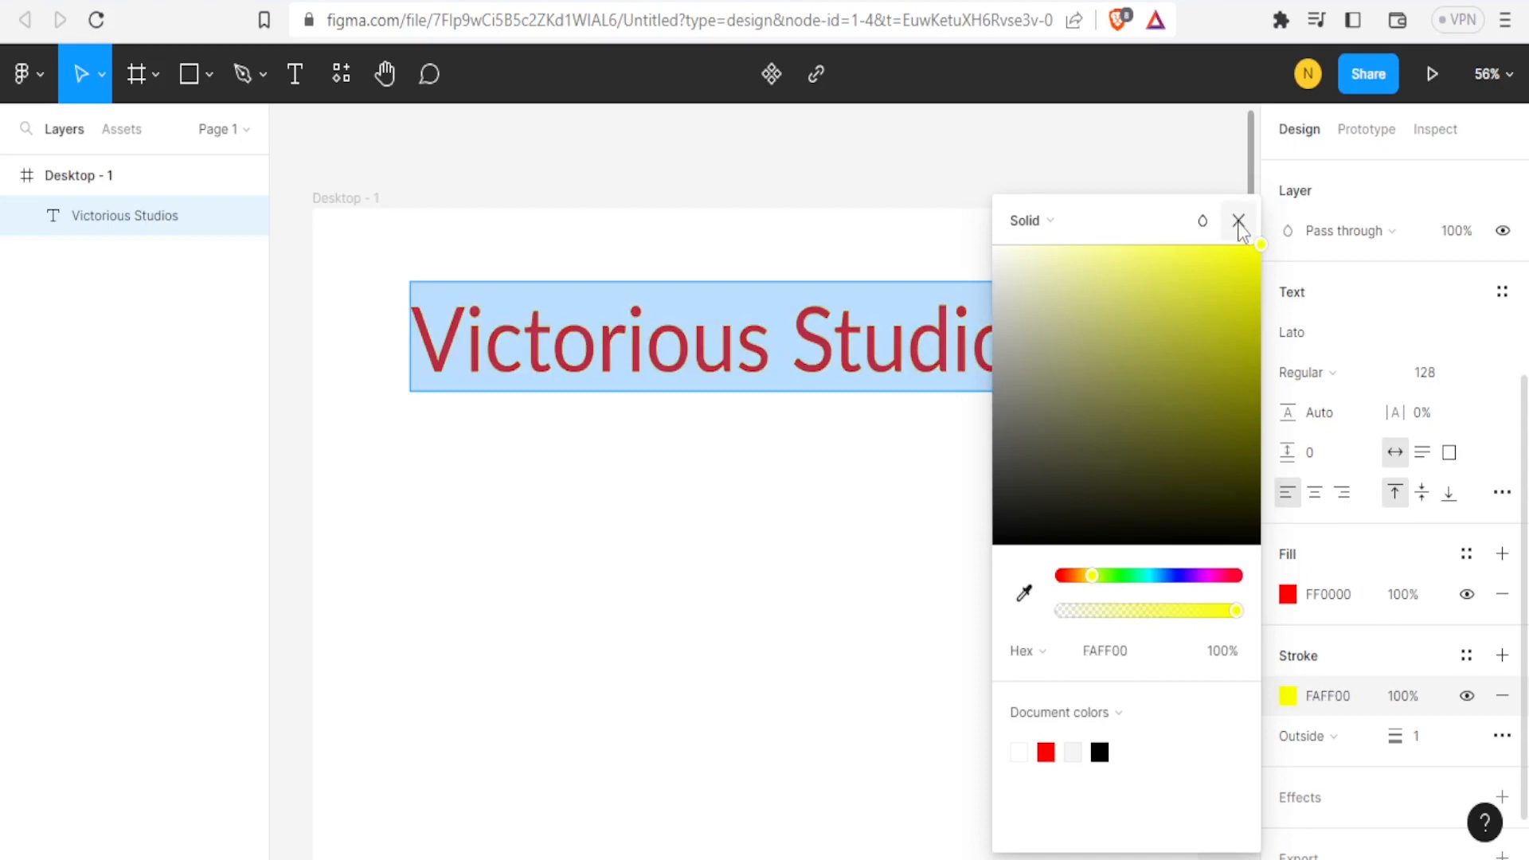
pyautogui.click(1239, 221)
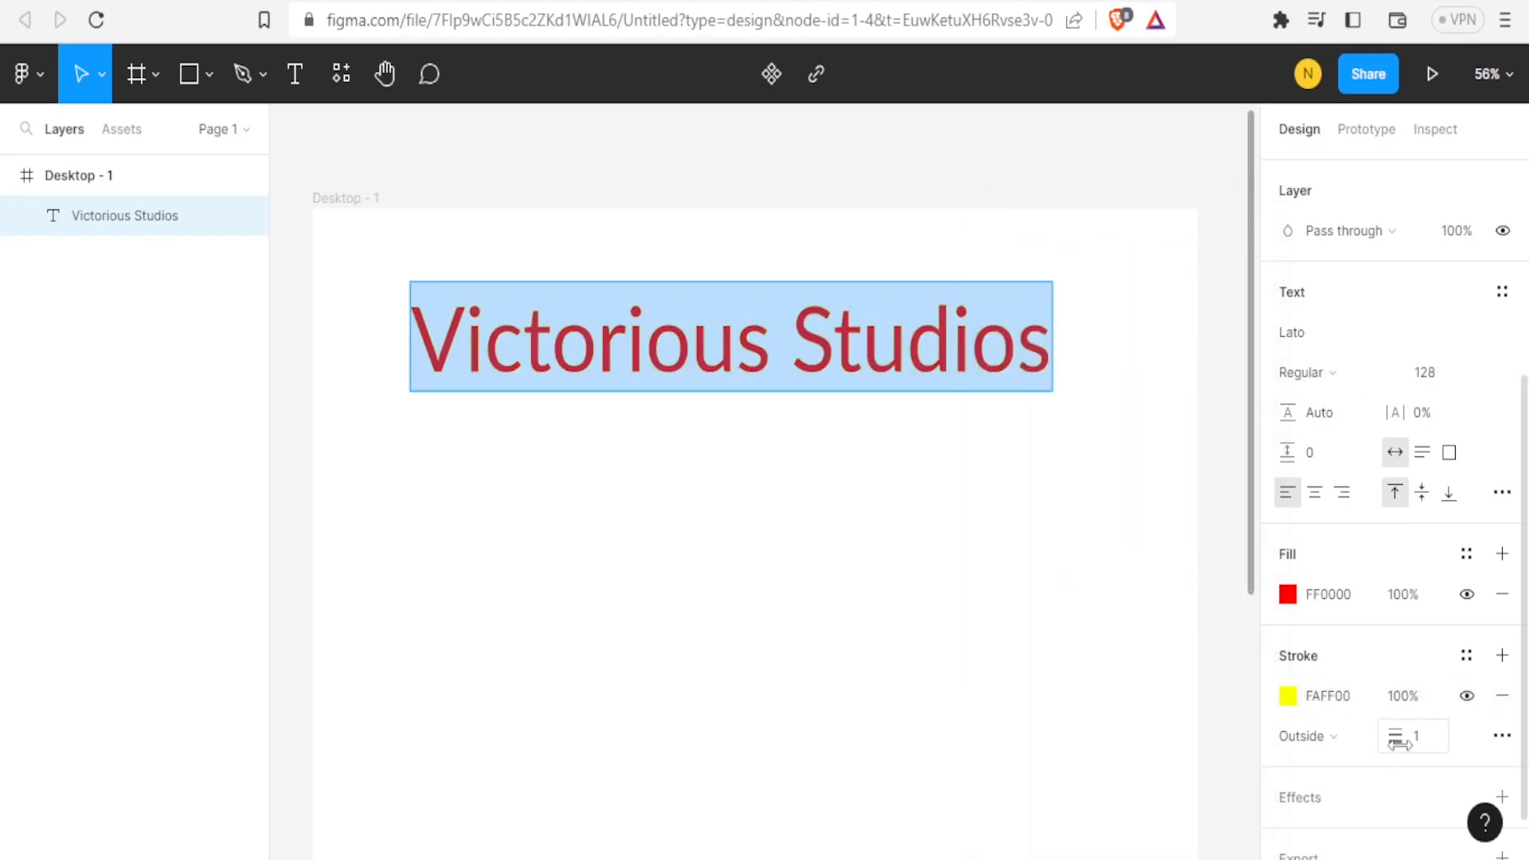
pyautogui.moveTo(1400, 744); pyautogui.dragTo(1473, 731)
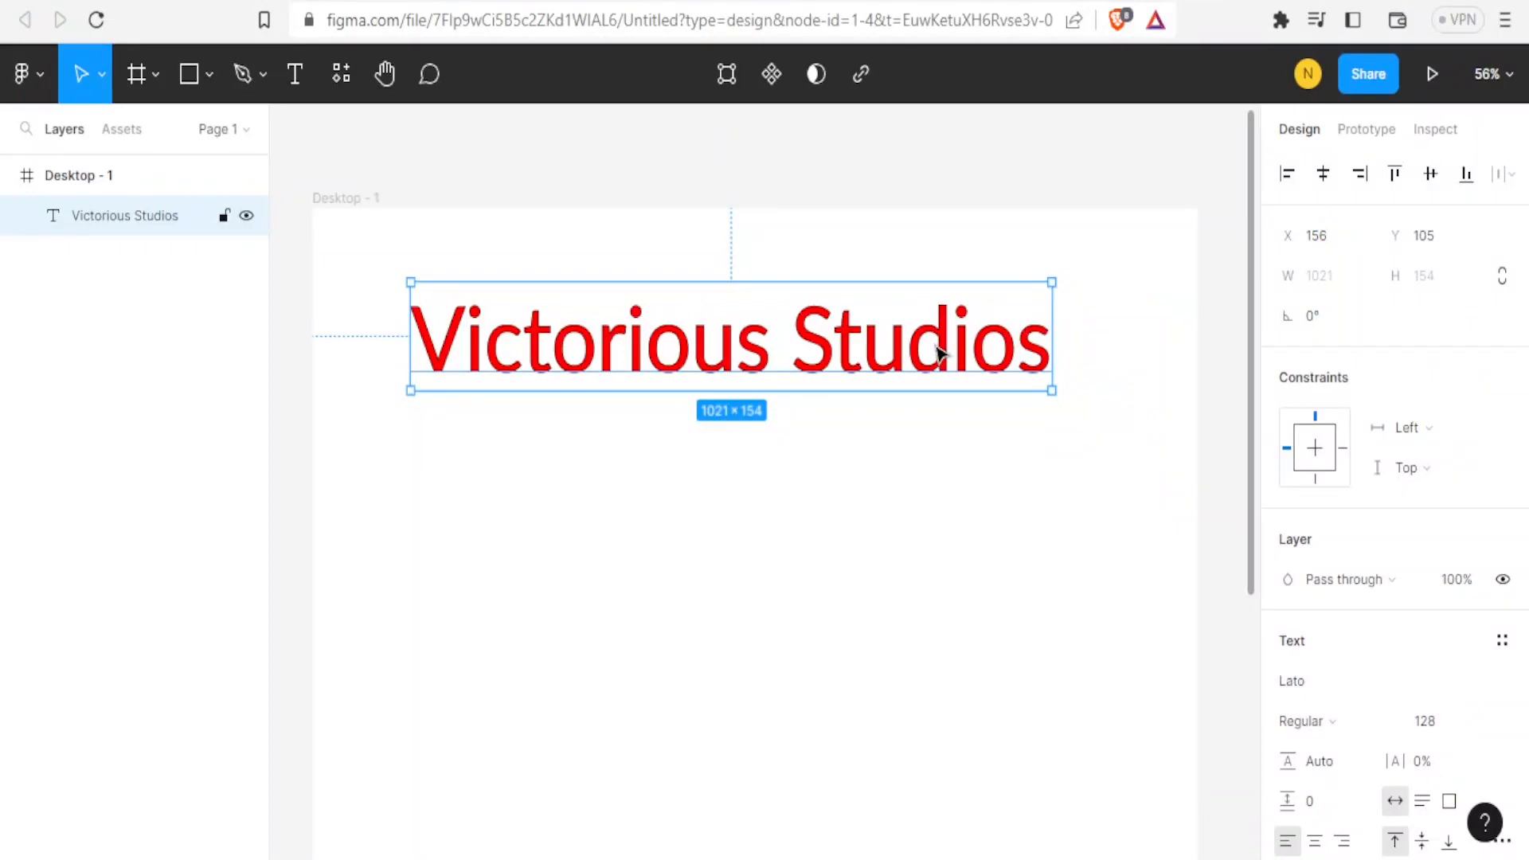
# Center the title horizontally in the frame and align it to the frame's top edge.
pyautogui.click(1326, 185)
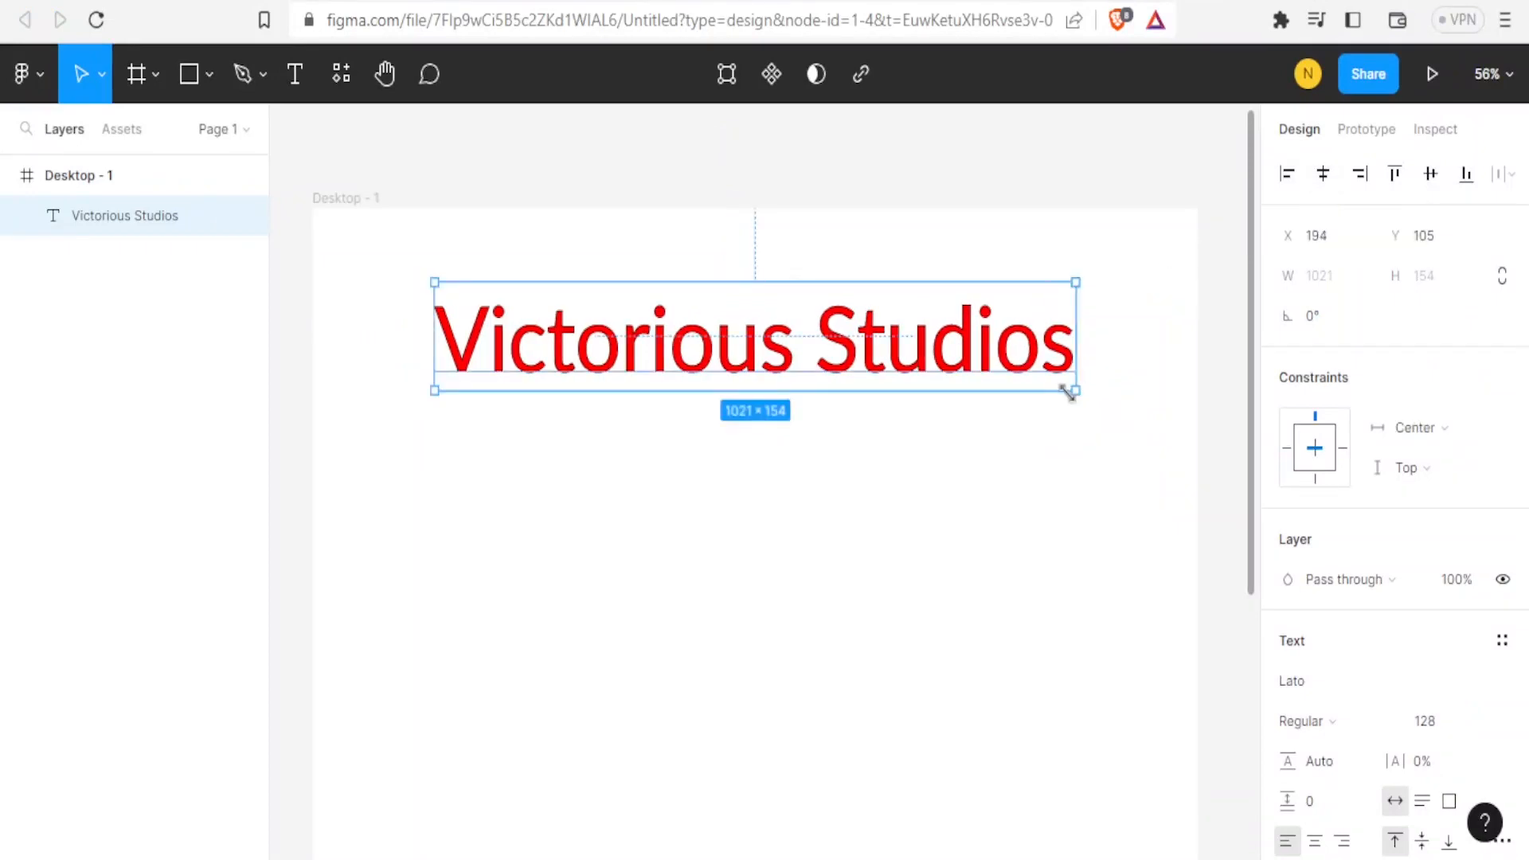
pyautogui.moveTo(1016, 375); pyautogui.dragTo(908, 374)
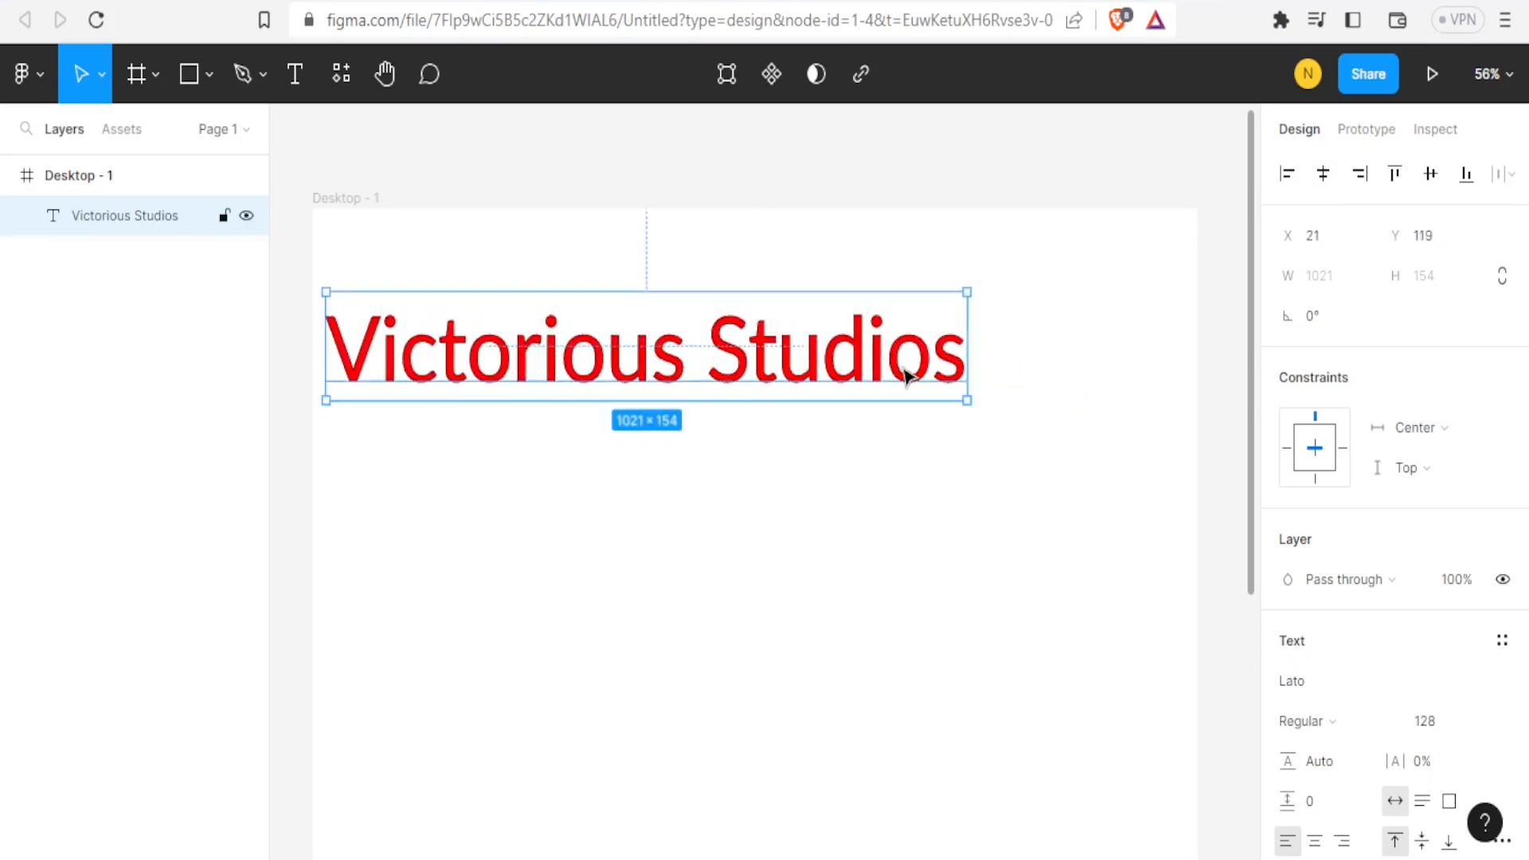
pyautogui.click(1326, 177)
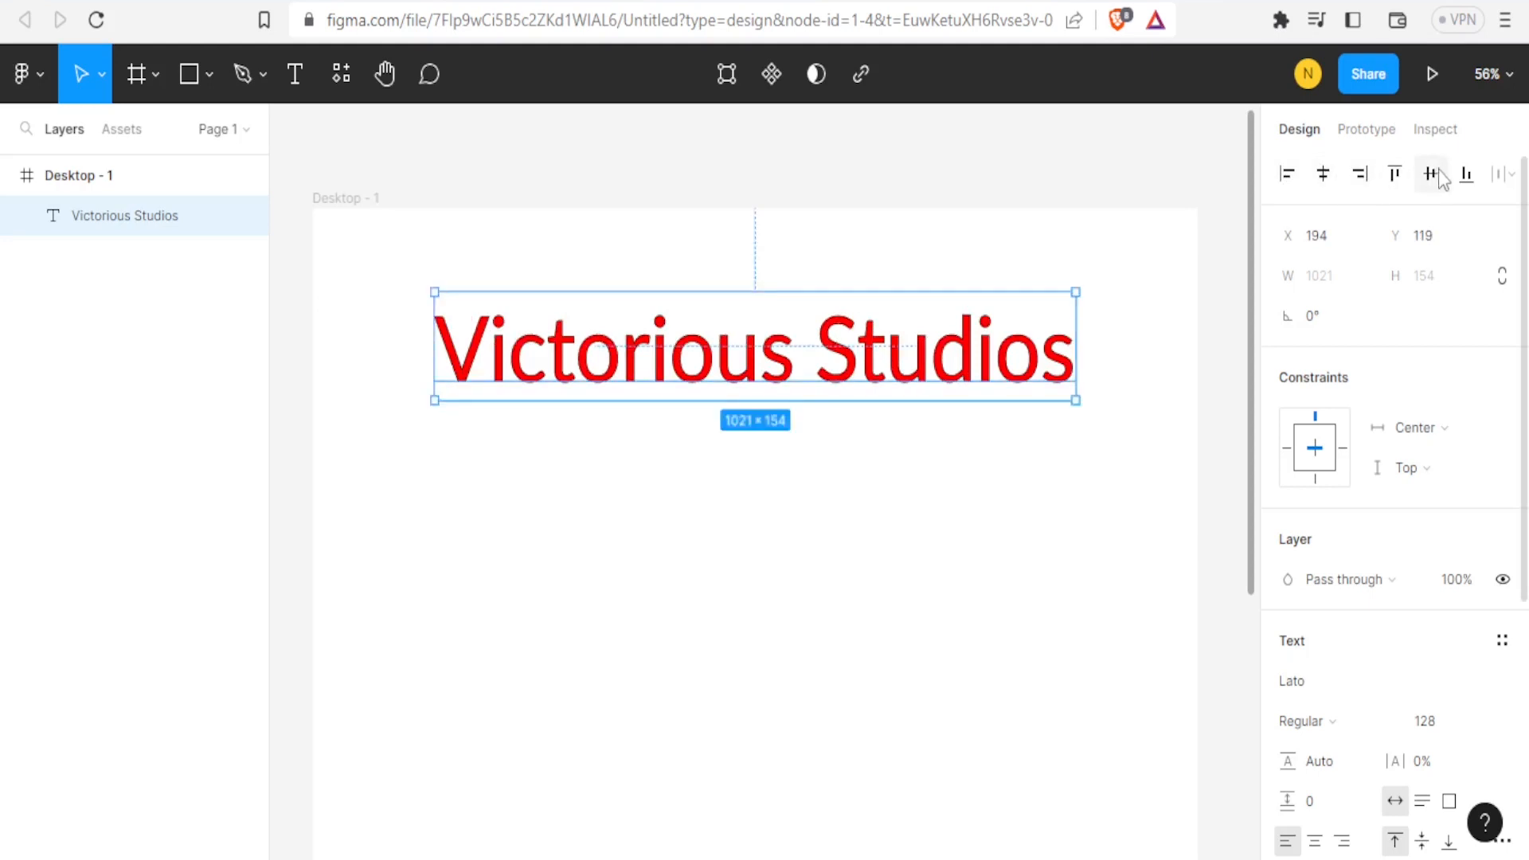
pyautogui.click(1396, 177)
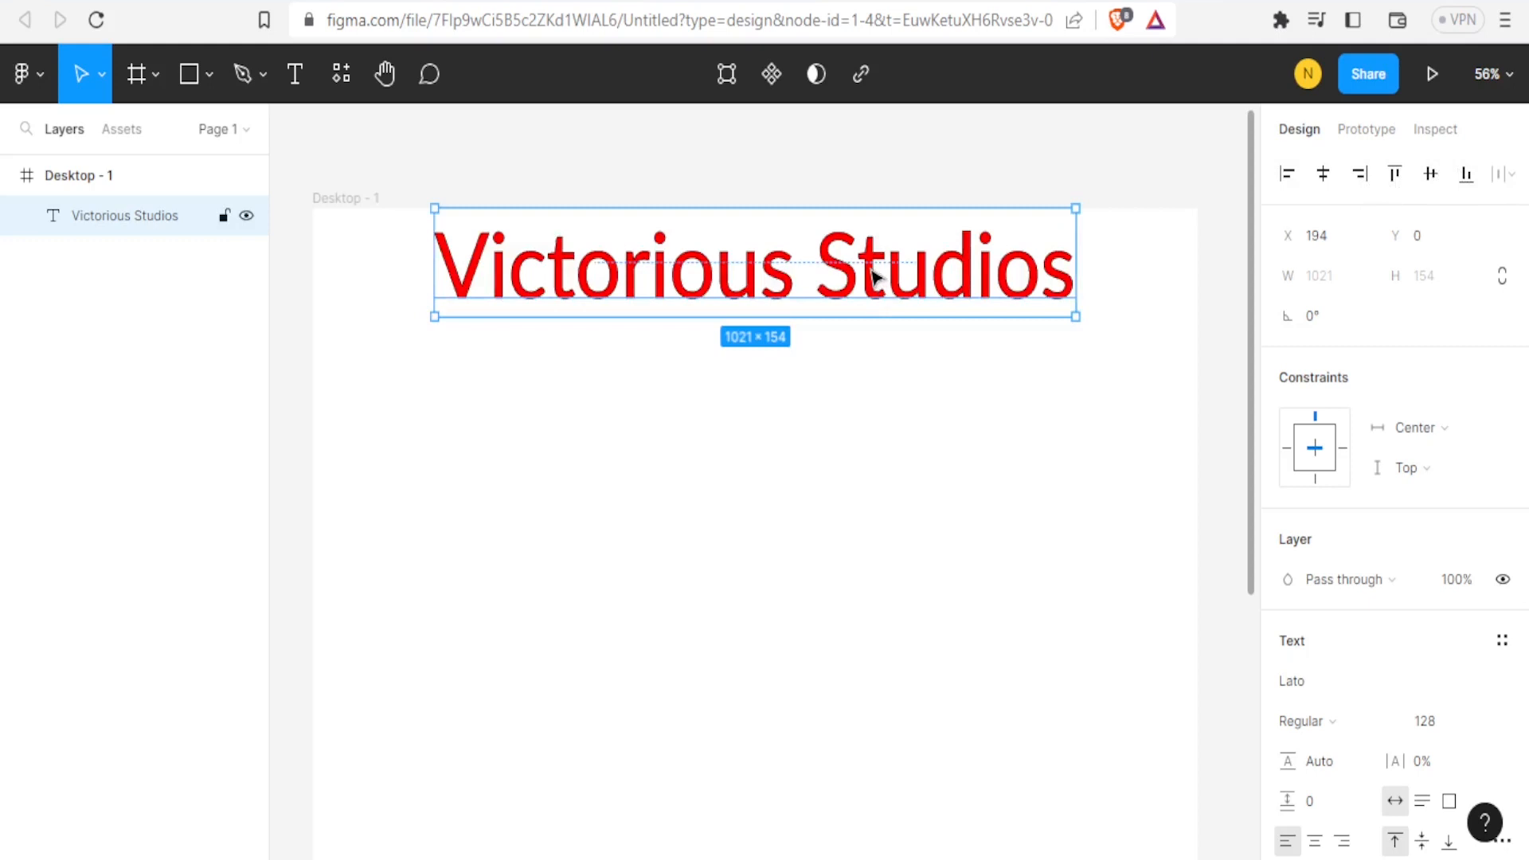
pyautogui.click(769, 417)
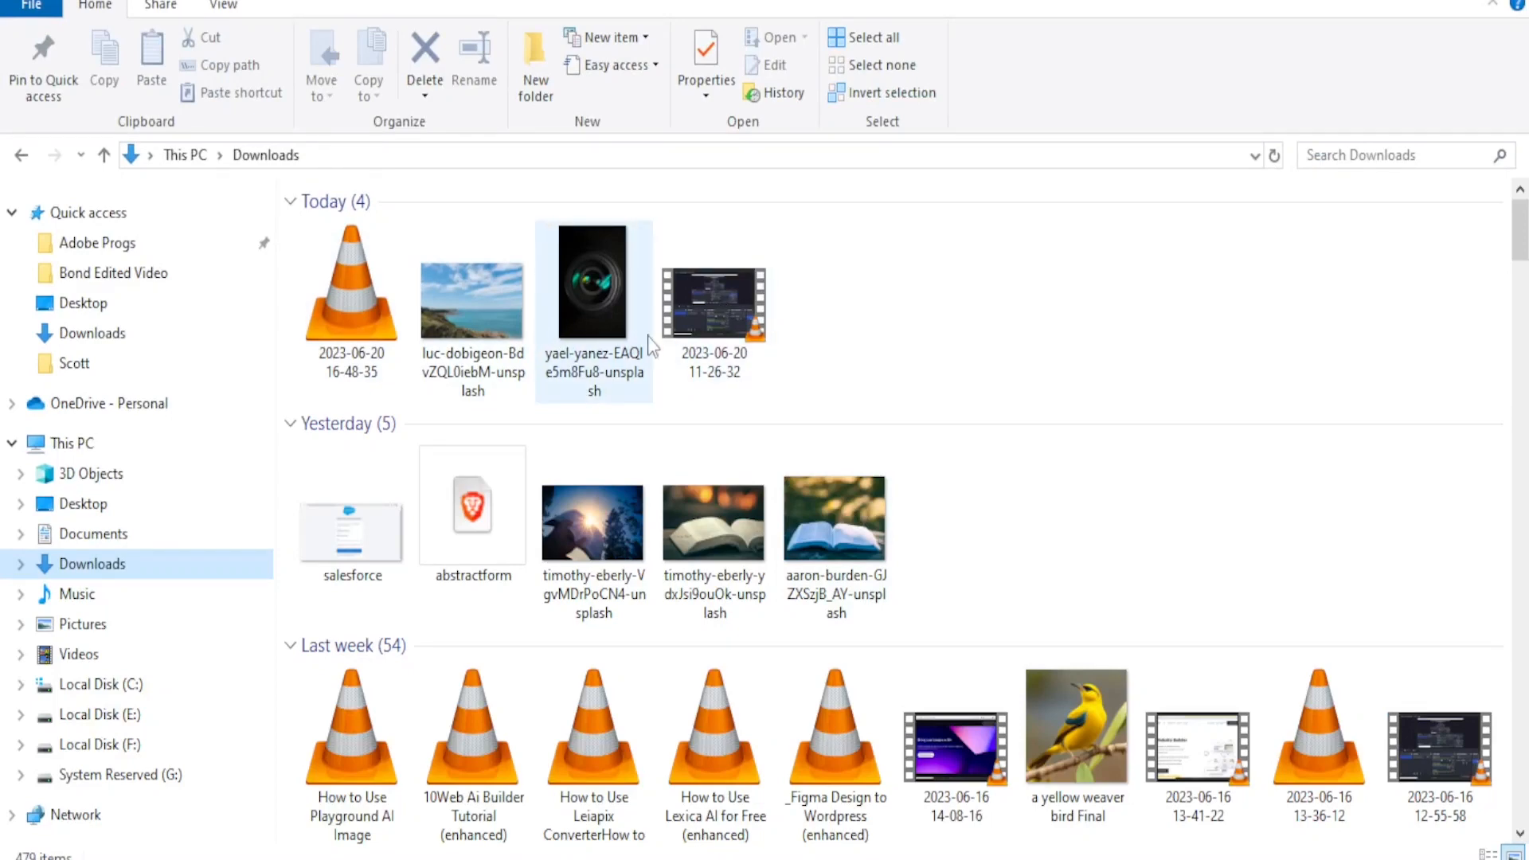
# Import the luc-dobigeon landscape photo from Downloads into the frame as the background image.
pyautogui.moveTo(518, 355); pyautogui.dragTo(689, 560)
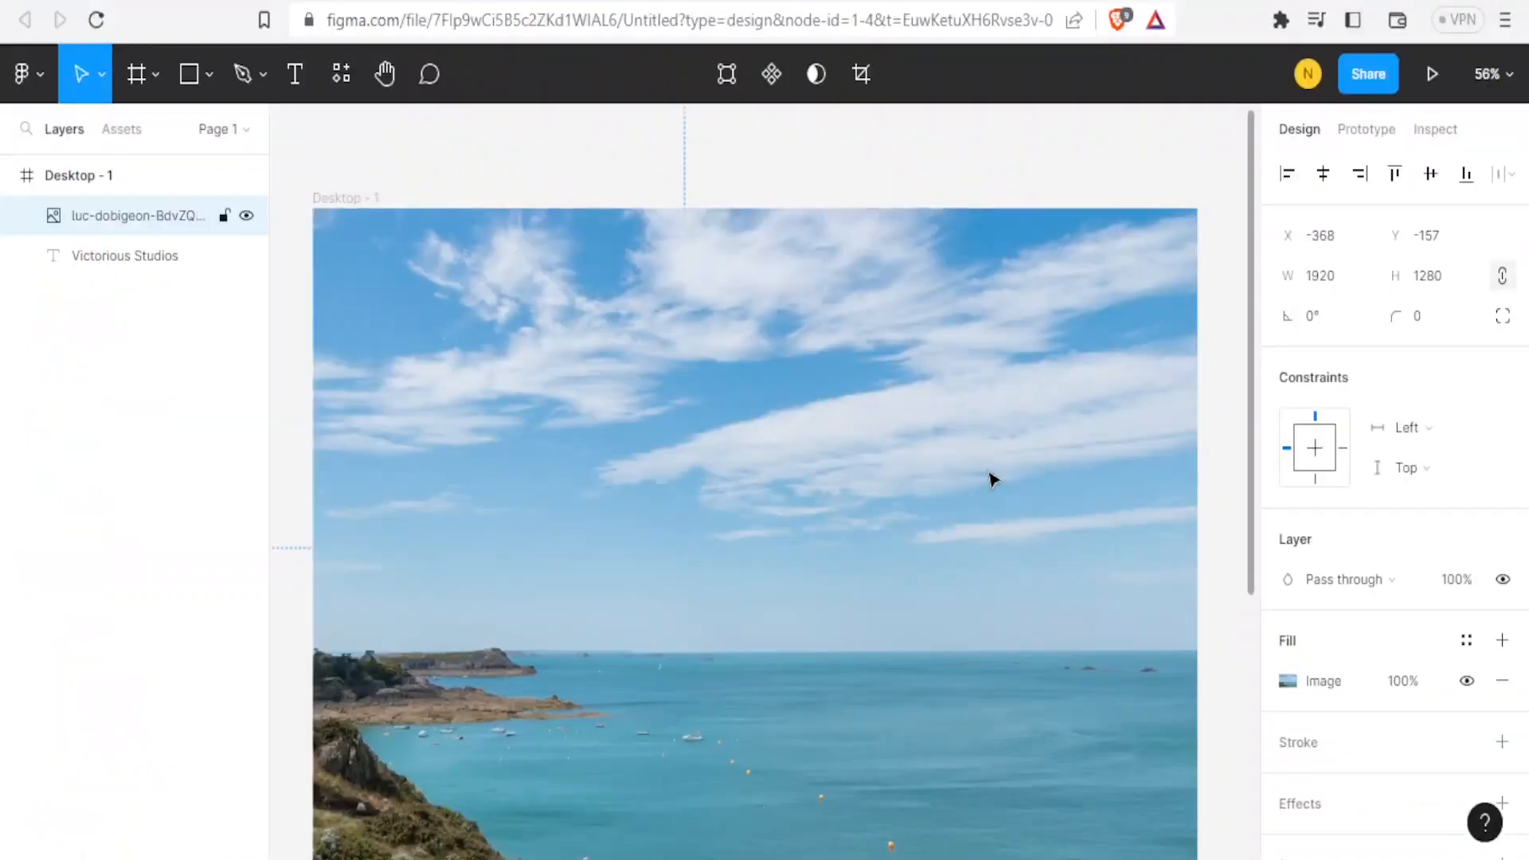
pyautogui.moveTo(1253, 456); pyautogui.dragTo(1259, 514)
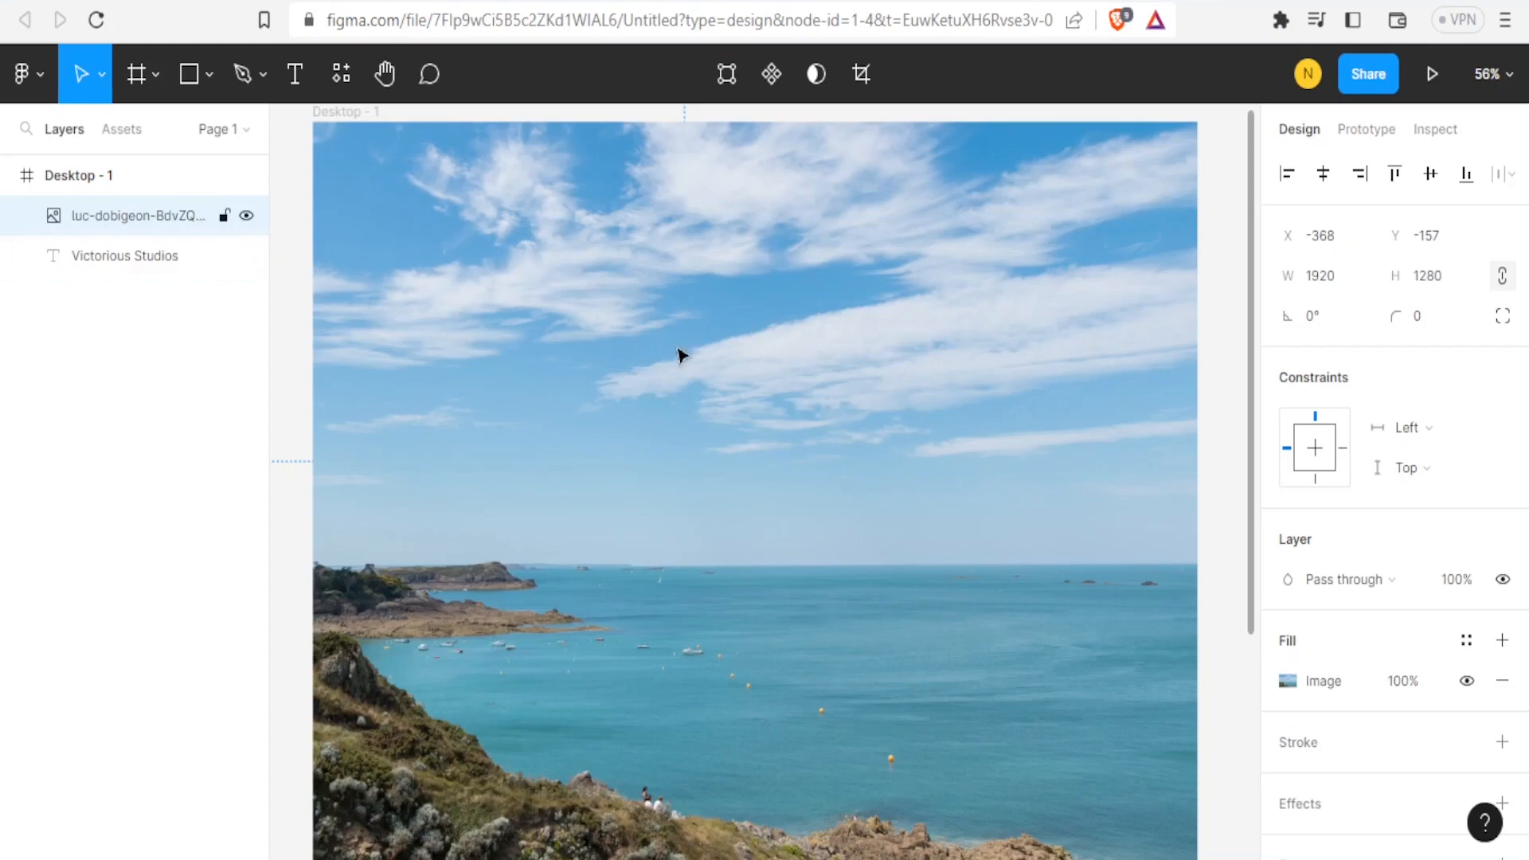
# Move the Victorious Studios title layer above the photo and nudge the title slightly downward.
pyautogui.click(112, 256)
pyautogui.moveTo(109, 264); pyautogui.dragTo(109, 199)
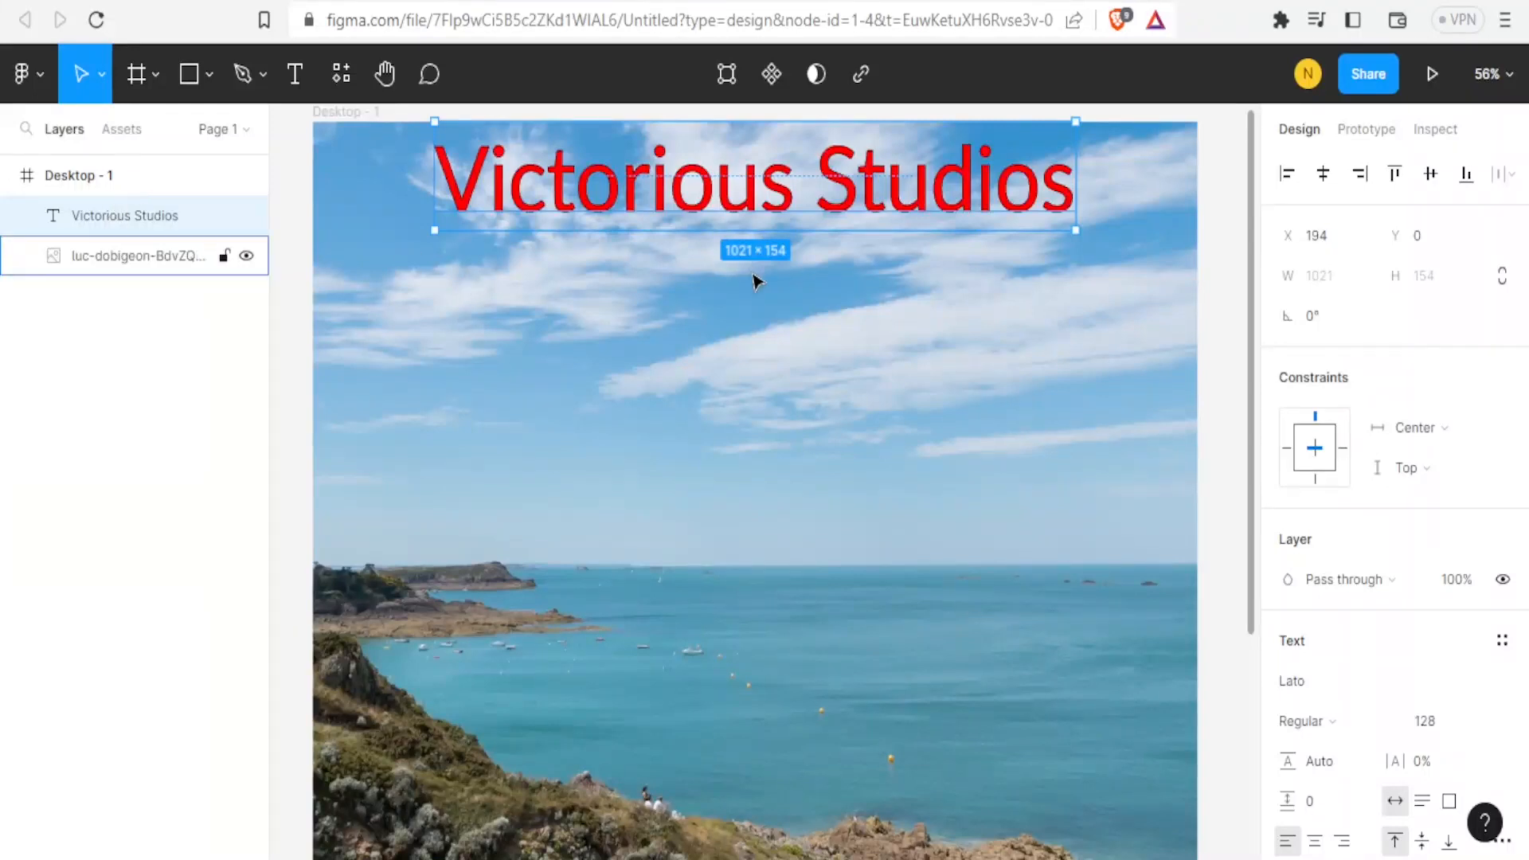
pyautogui.click(799, 387)
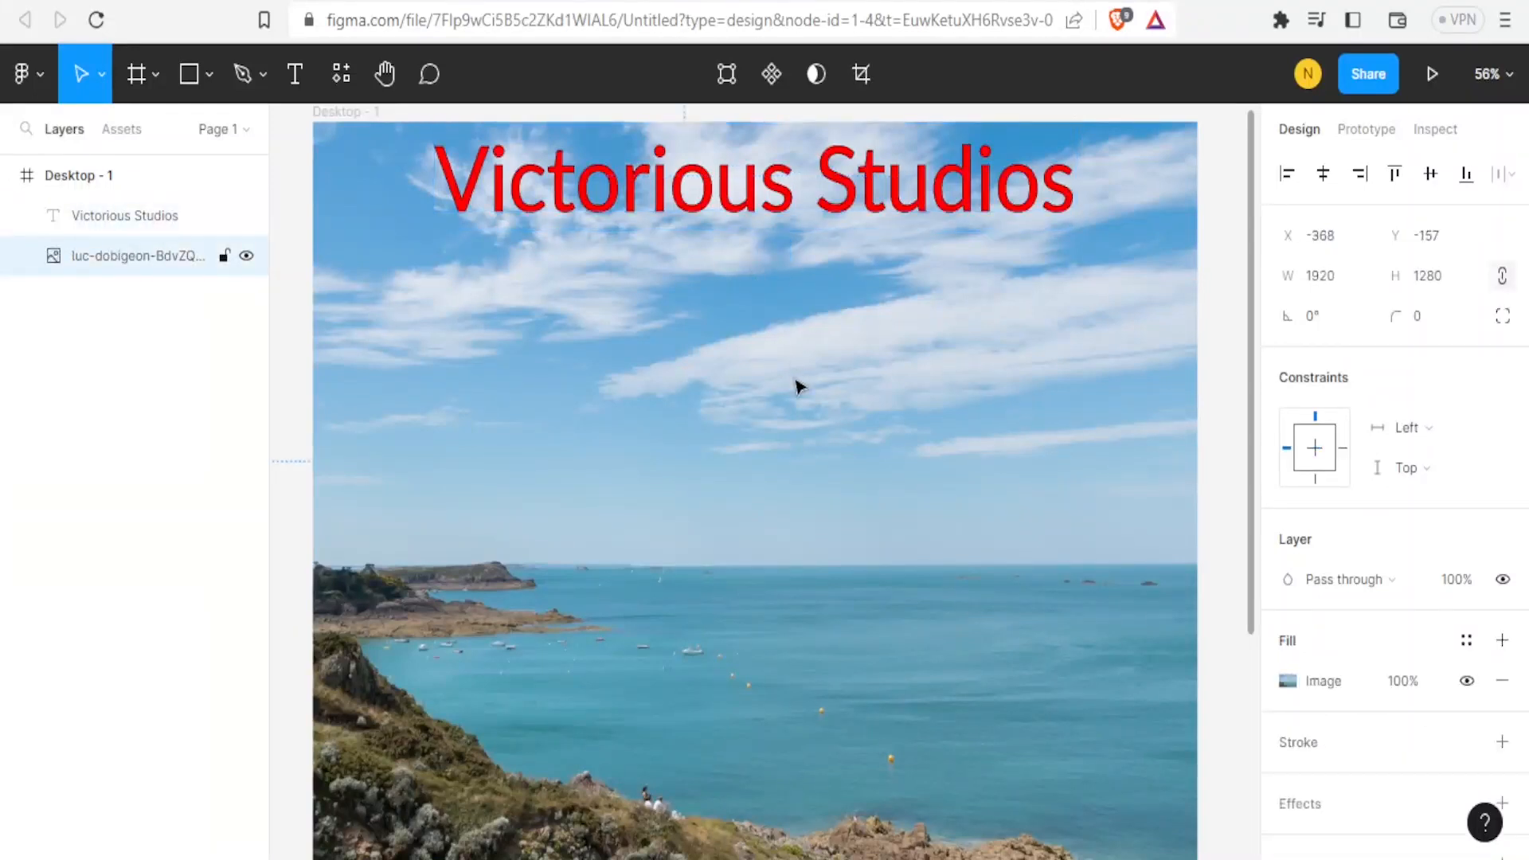
pyautogui.click(783, 201)
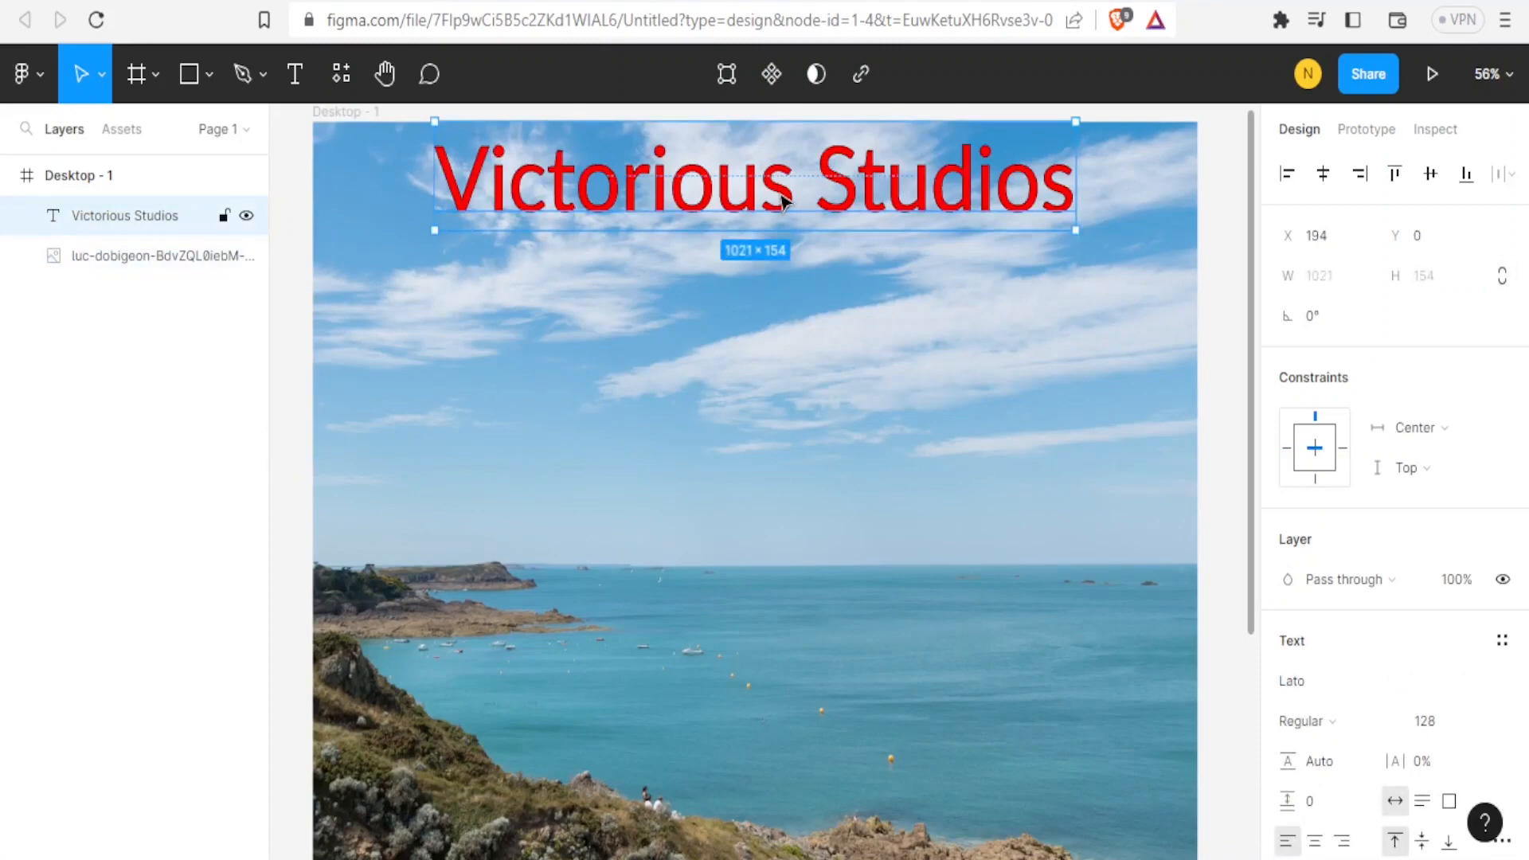
pyautogui.moveTo(781, 209); pyautogui.dragTo(783, 226)
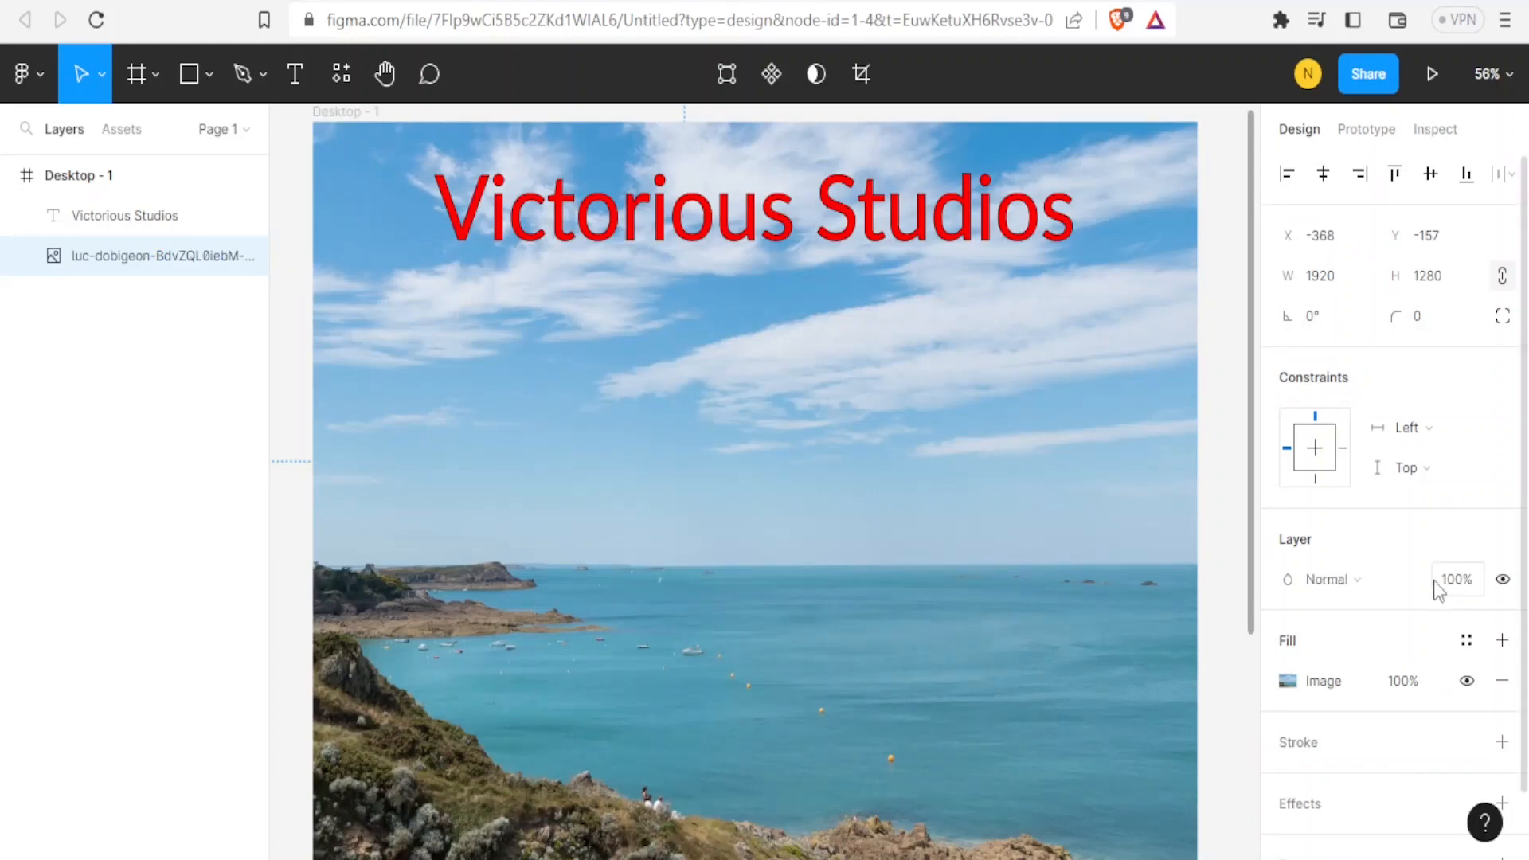
# Set the background photo's layer opacity to 50%.
pyautogui.click(1449, 590)
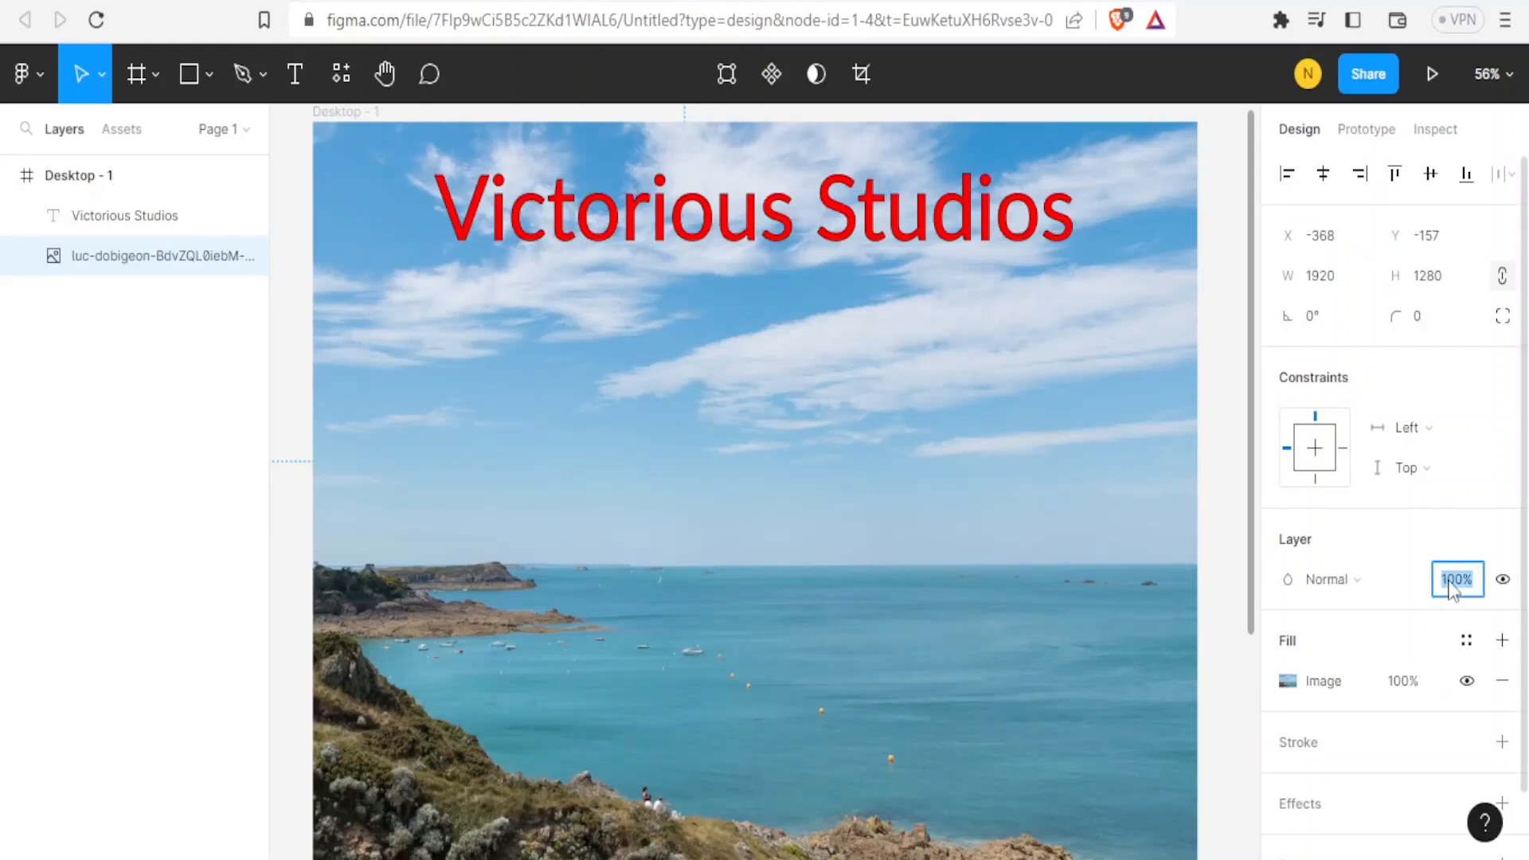
pyautogui.write('50')
pyautogui.press('Return')
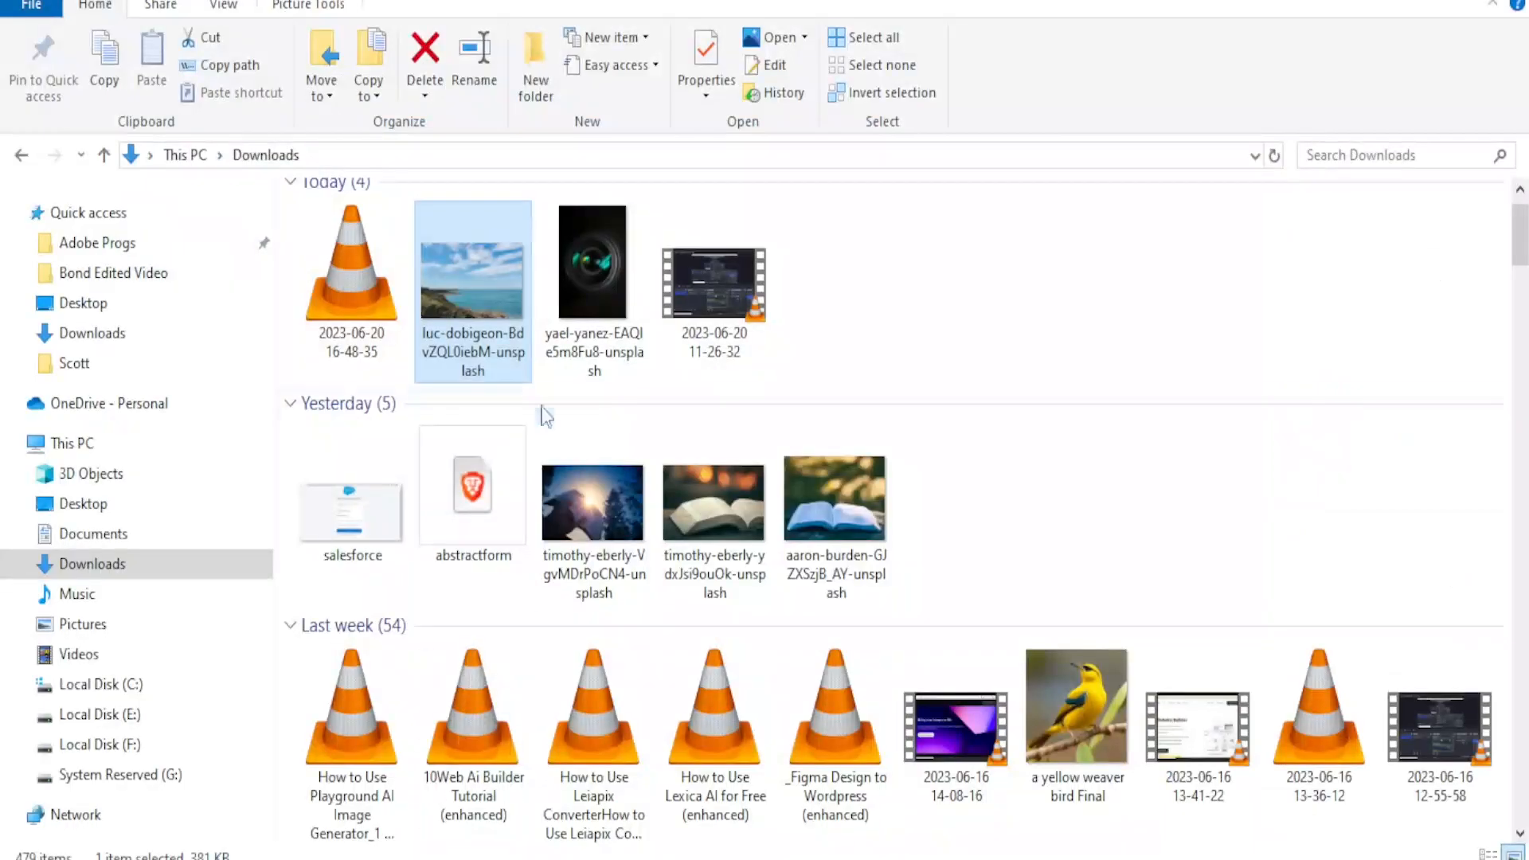
# Add the camera lens photo, place it in the frame's top-left corner and round its corners into a circle.
pyautogui.moveTo(593, 275); pyautogui.dragTo(720, 547)
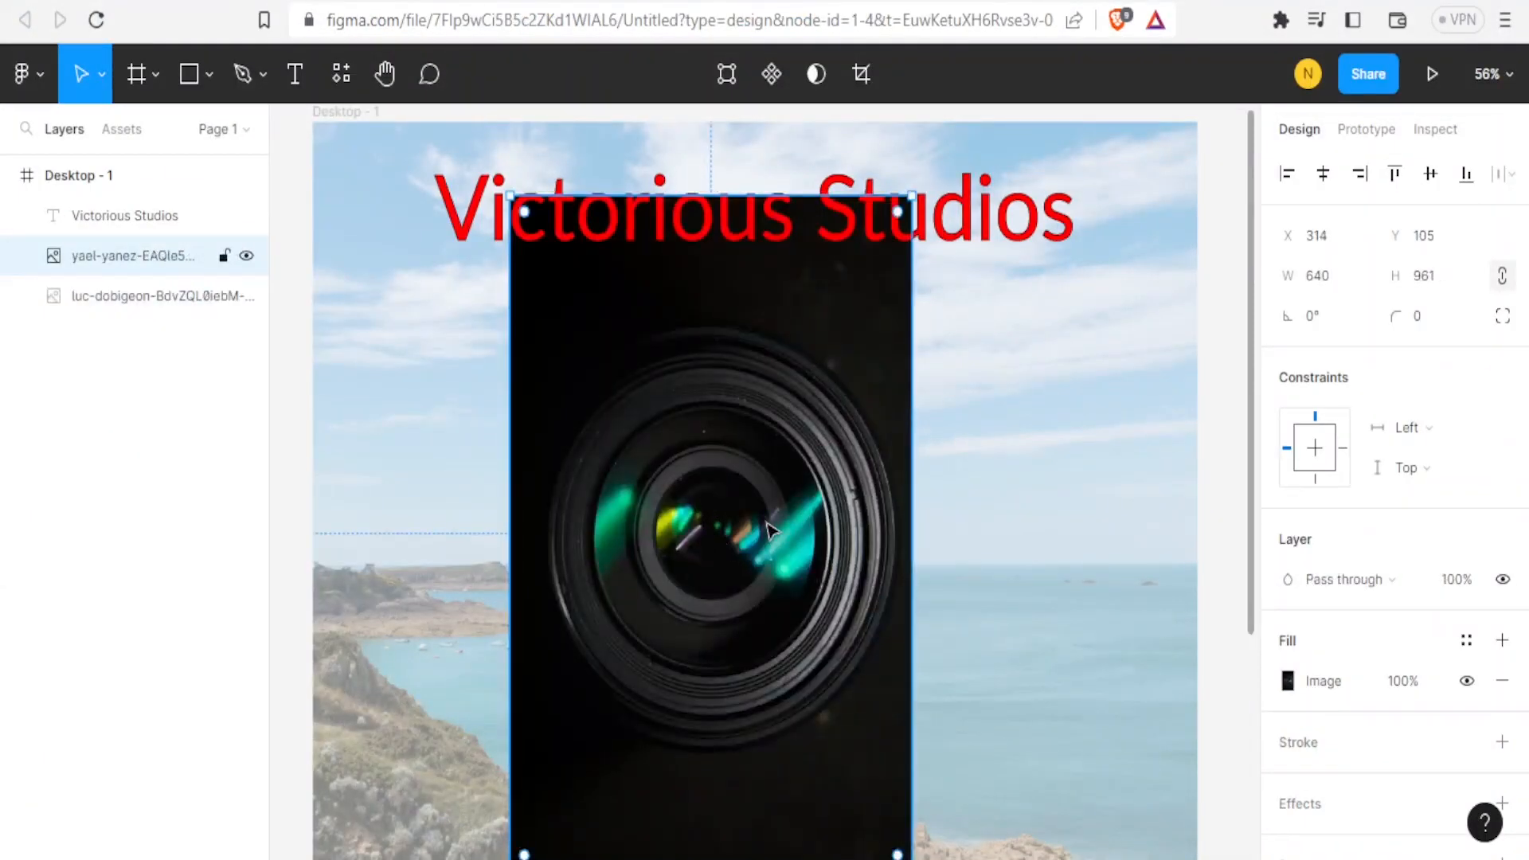
pyautogui.moveTo(770, 530); pyautogui.dragTo(558, 451)
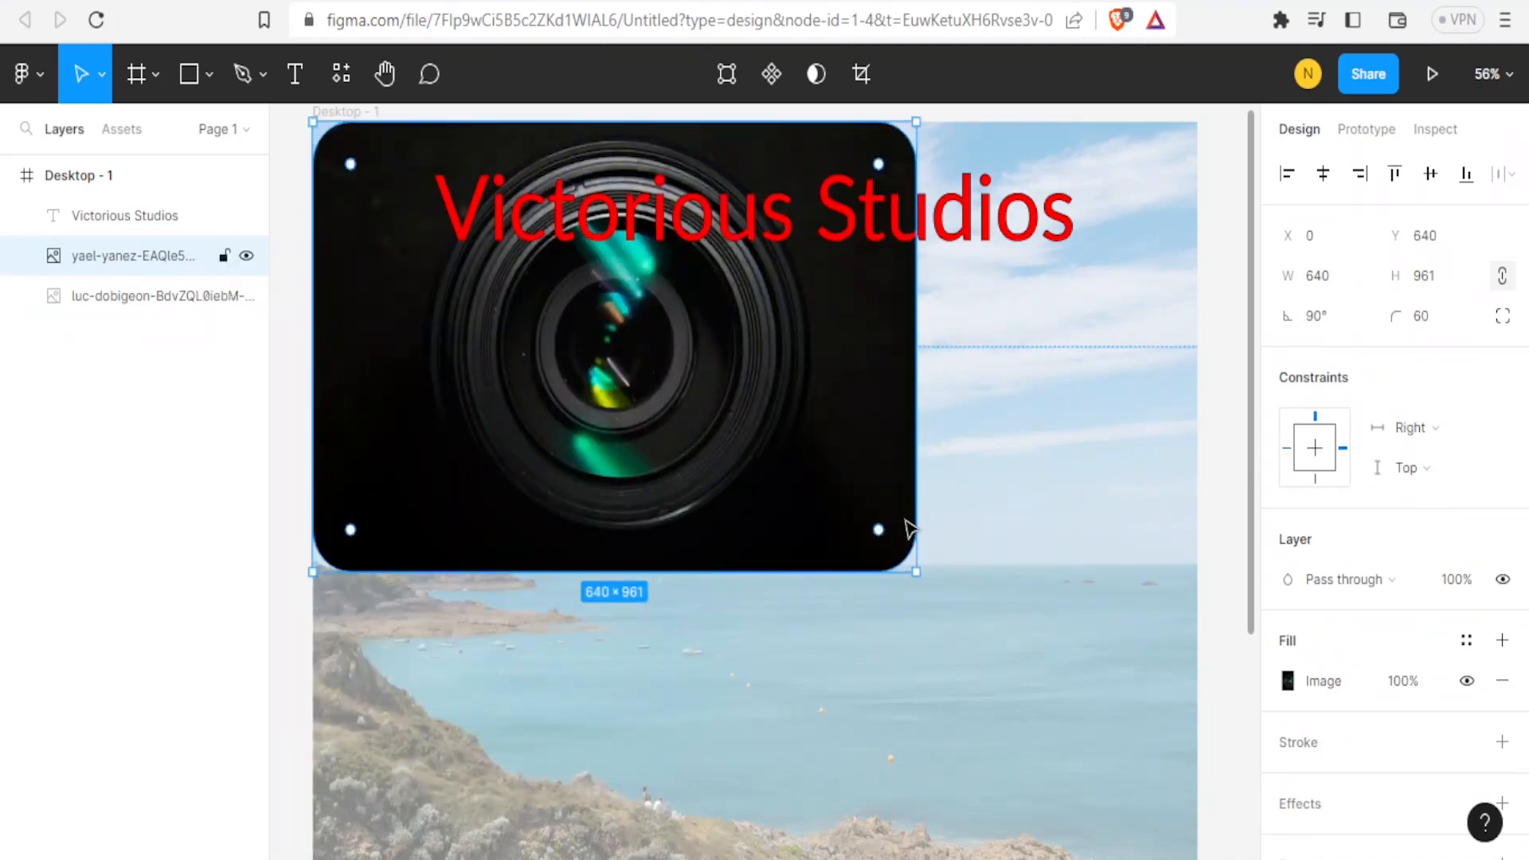
pyautogui.moveTo(878, 530); pyautogui.dragTo(630, 388)
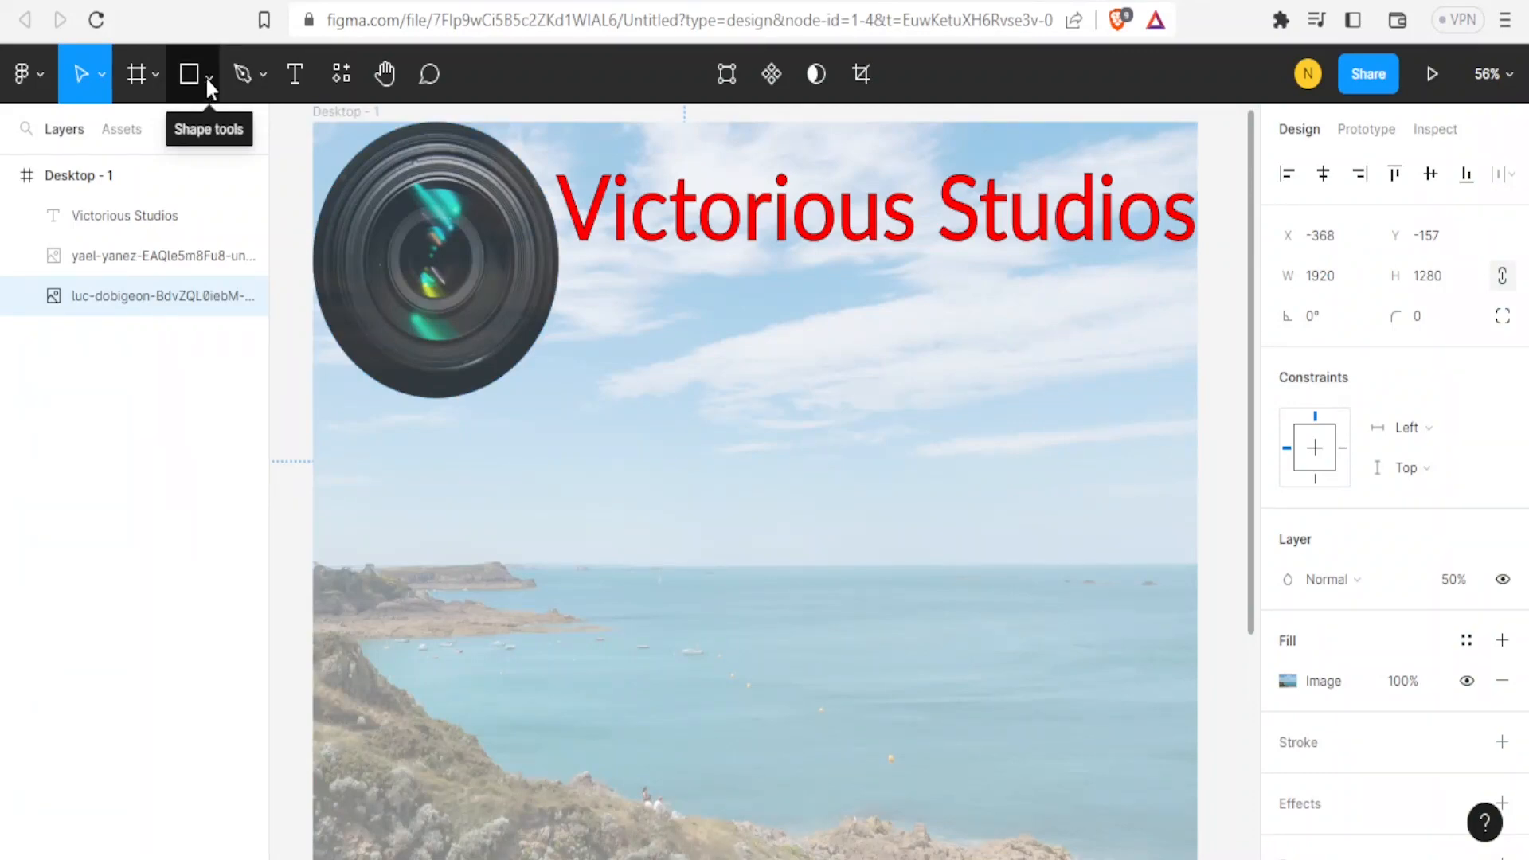
# Place the timothy-eberly-VgvMDrPoCN4-unsplash image from Downloads as a banner beside the lens at the top.
pyautogui.click(207, 79)
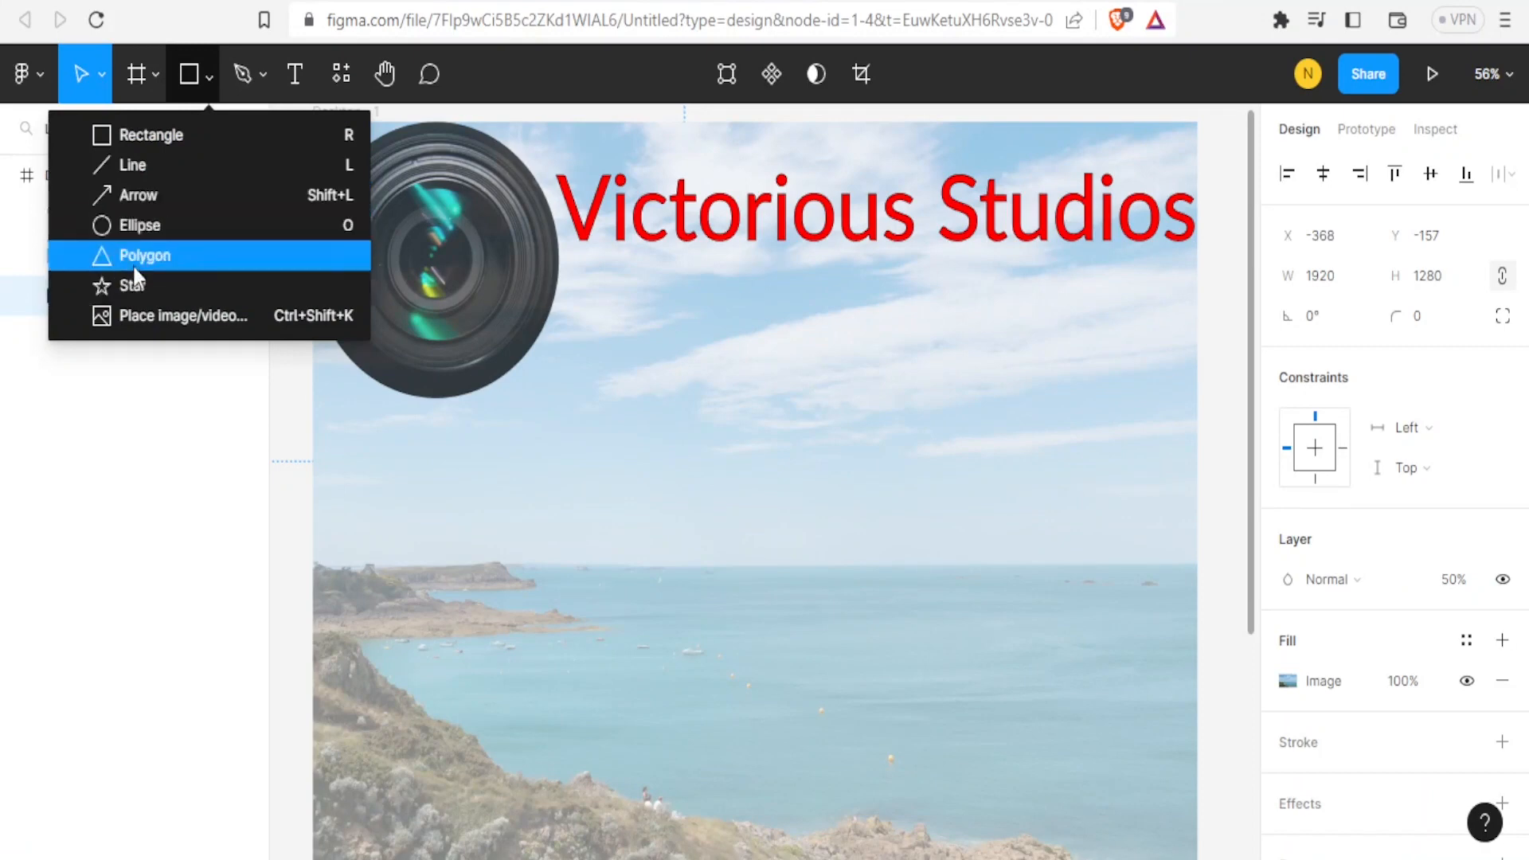
pyautogui.click(135, 316)
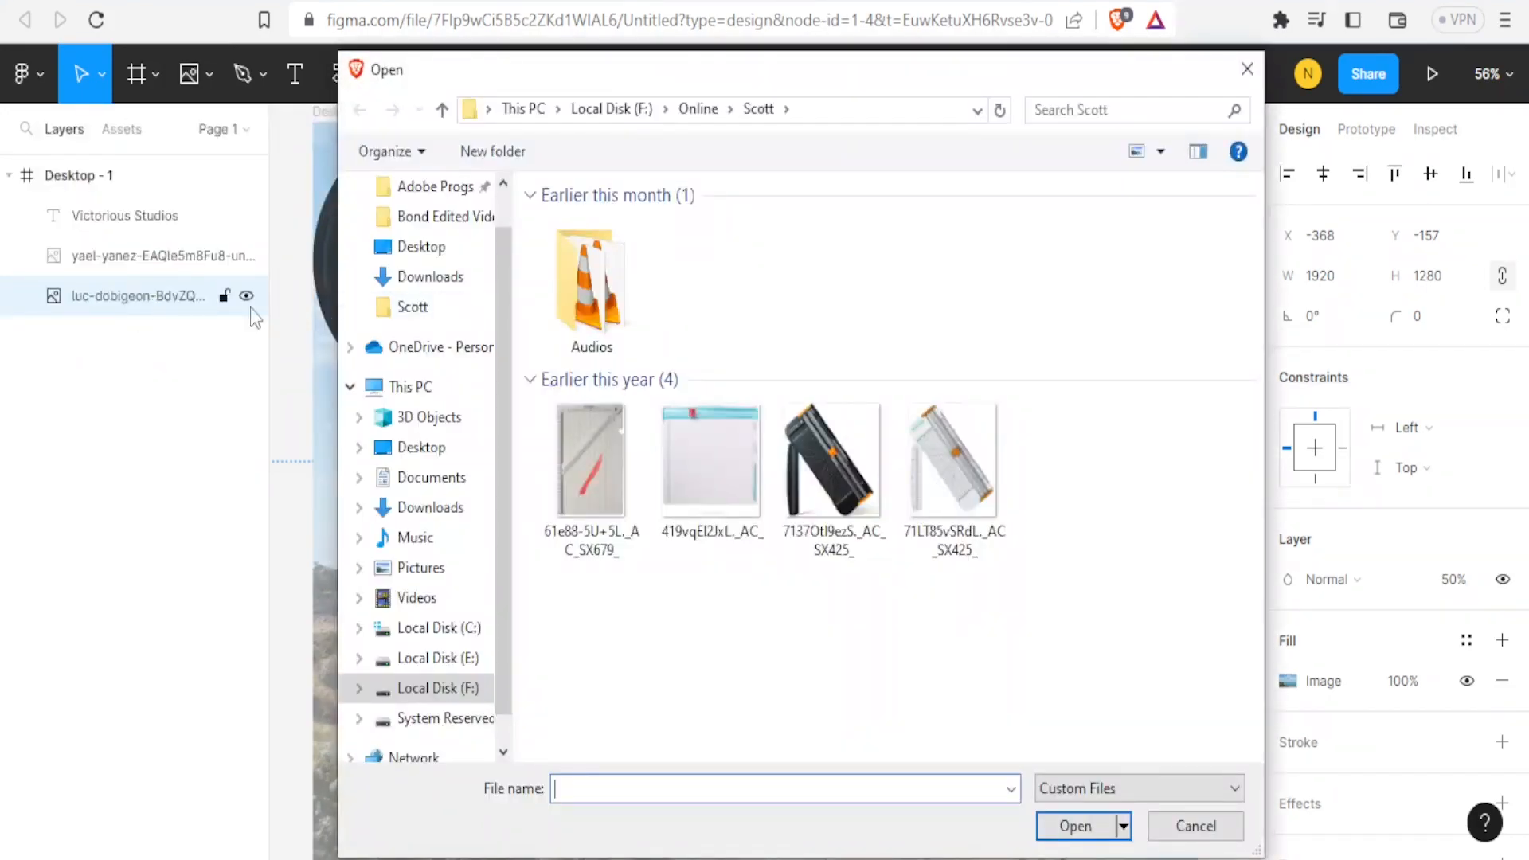
pyautogui.click(419, 510)
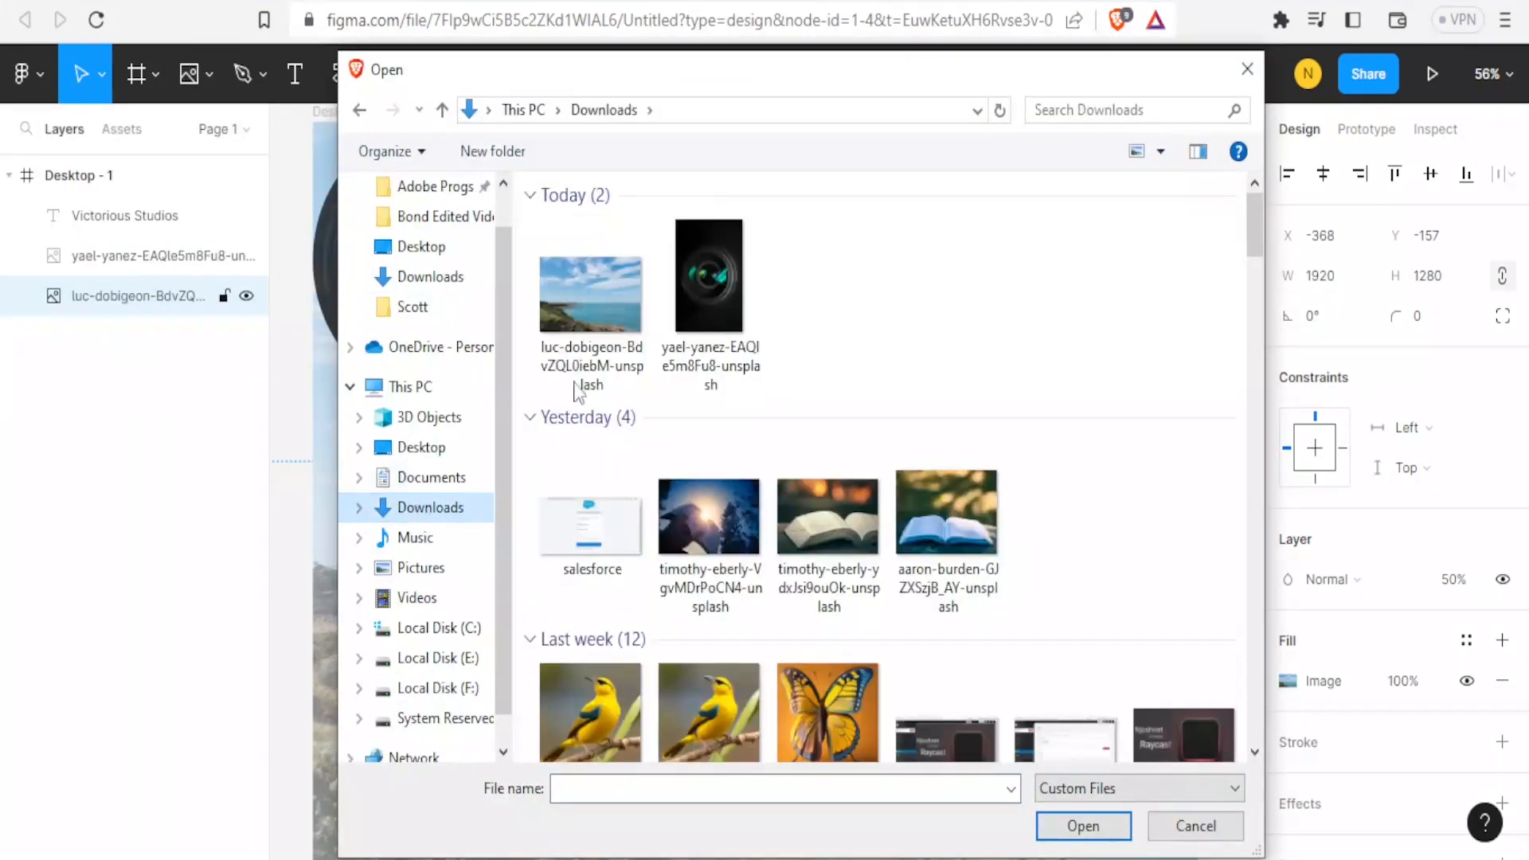
pyautogui.click(708, 524)
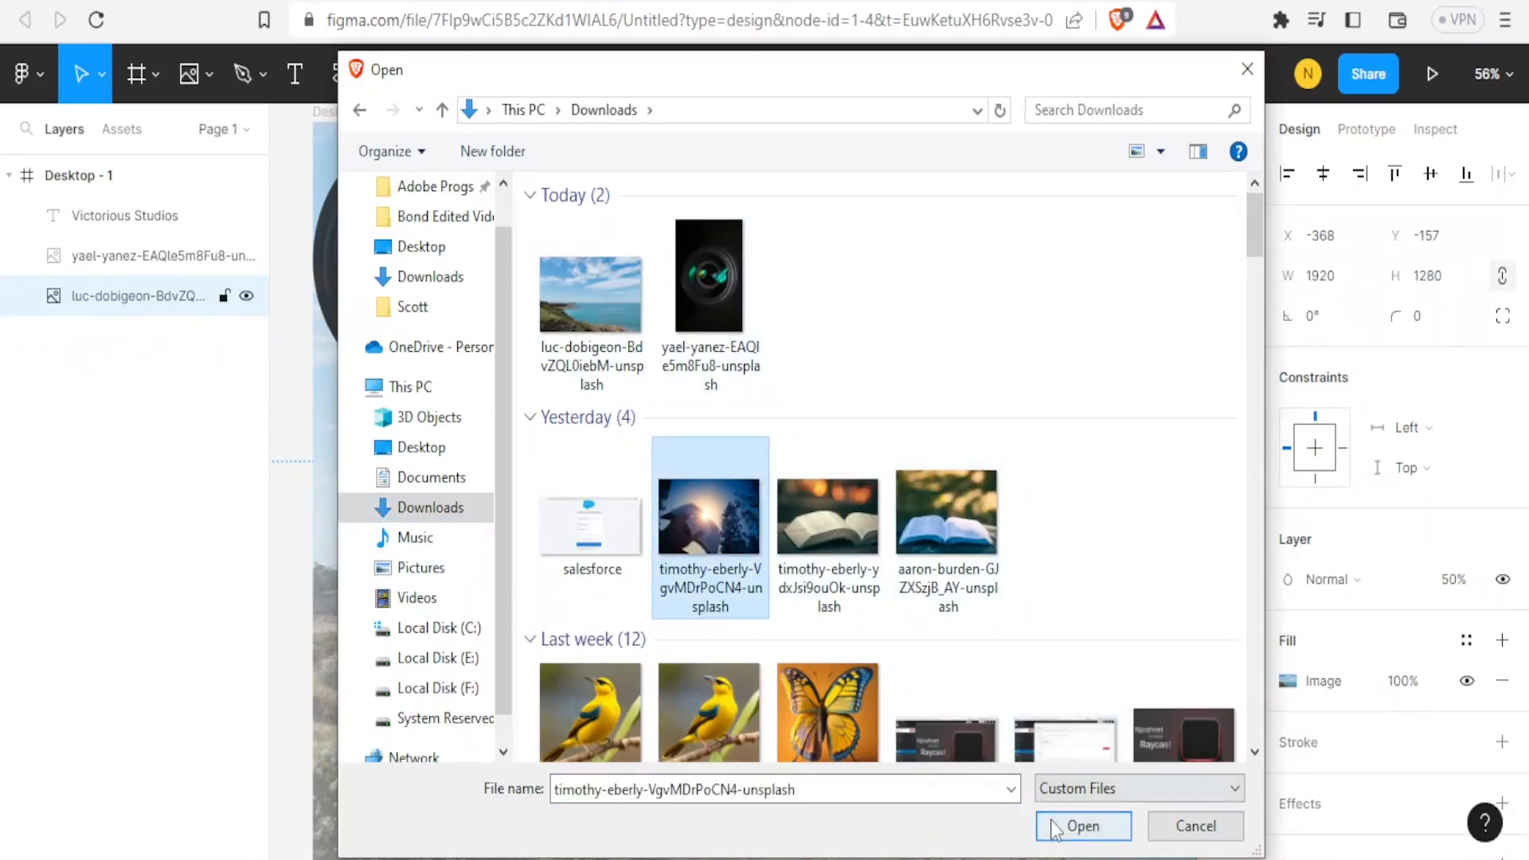
pyautogui.click(1077, 827)
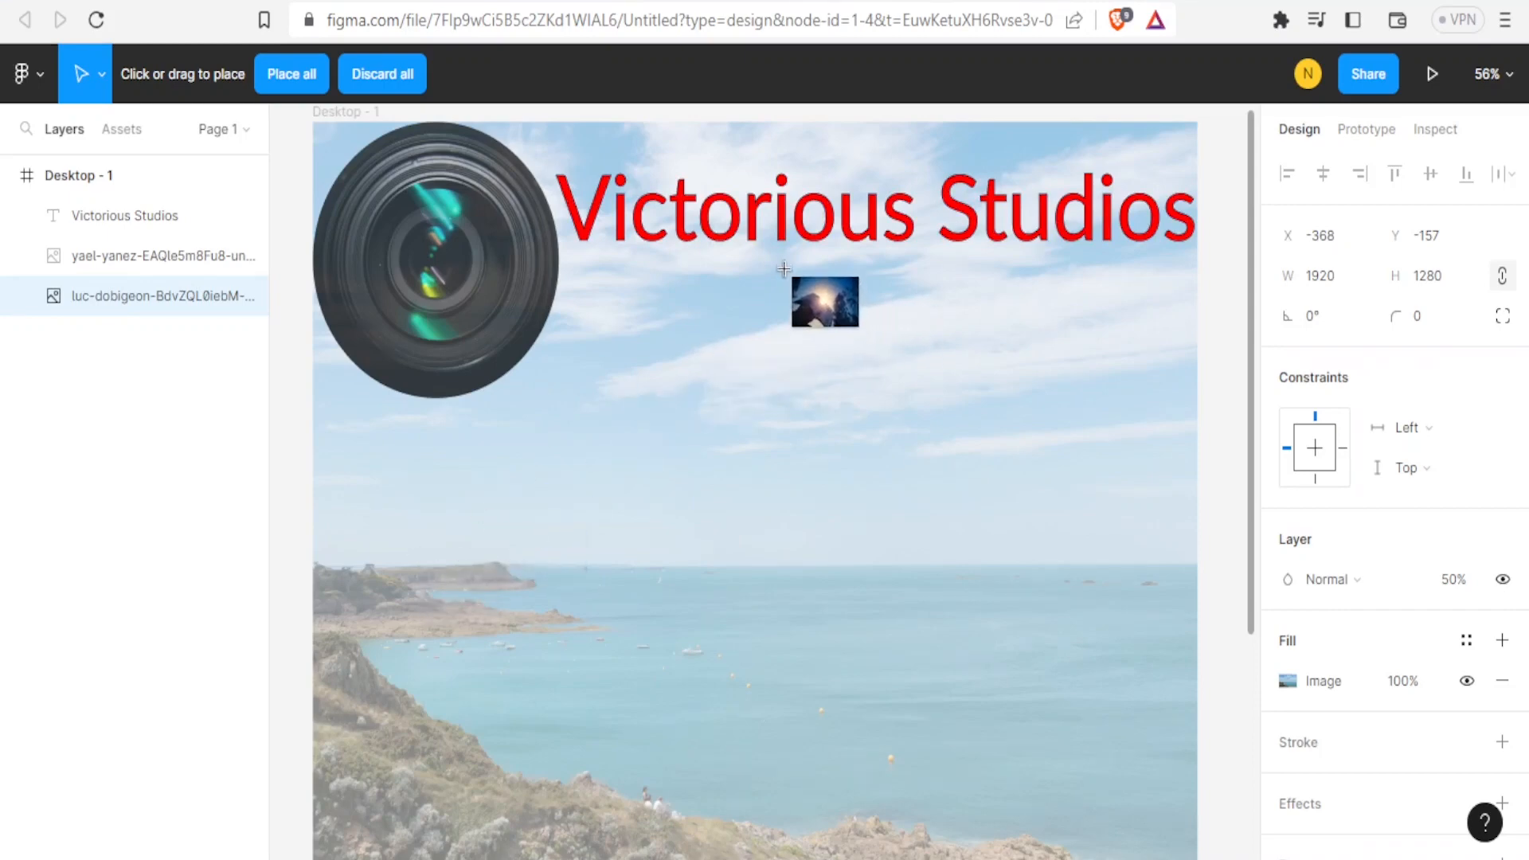
pyautogui.moveTo(744, 250); pyautogui.dragTo(1189, 398)
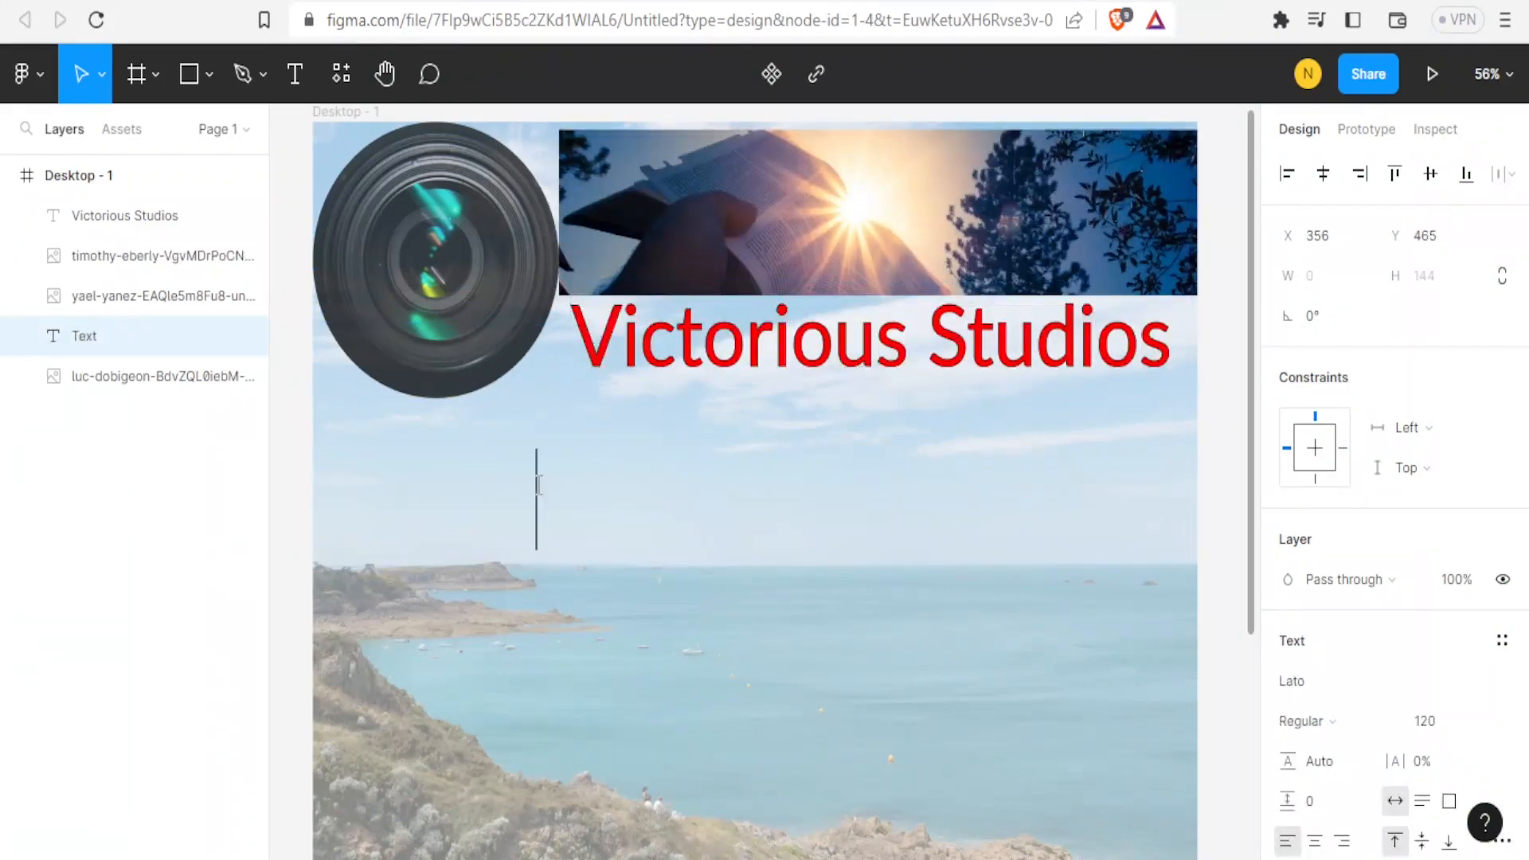
# Paste the mission statement text into a new text box below the title.
pyautogui.write('Mission: Our mission is to craft visually compelling and emotionally engaging videos that captivate audiences and help our clients achieve their goals.')
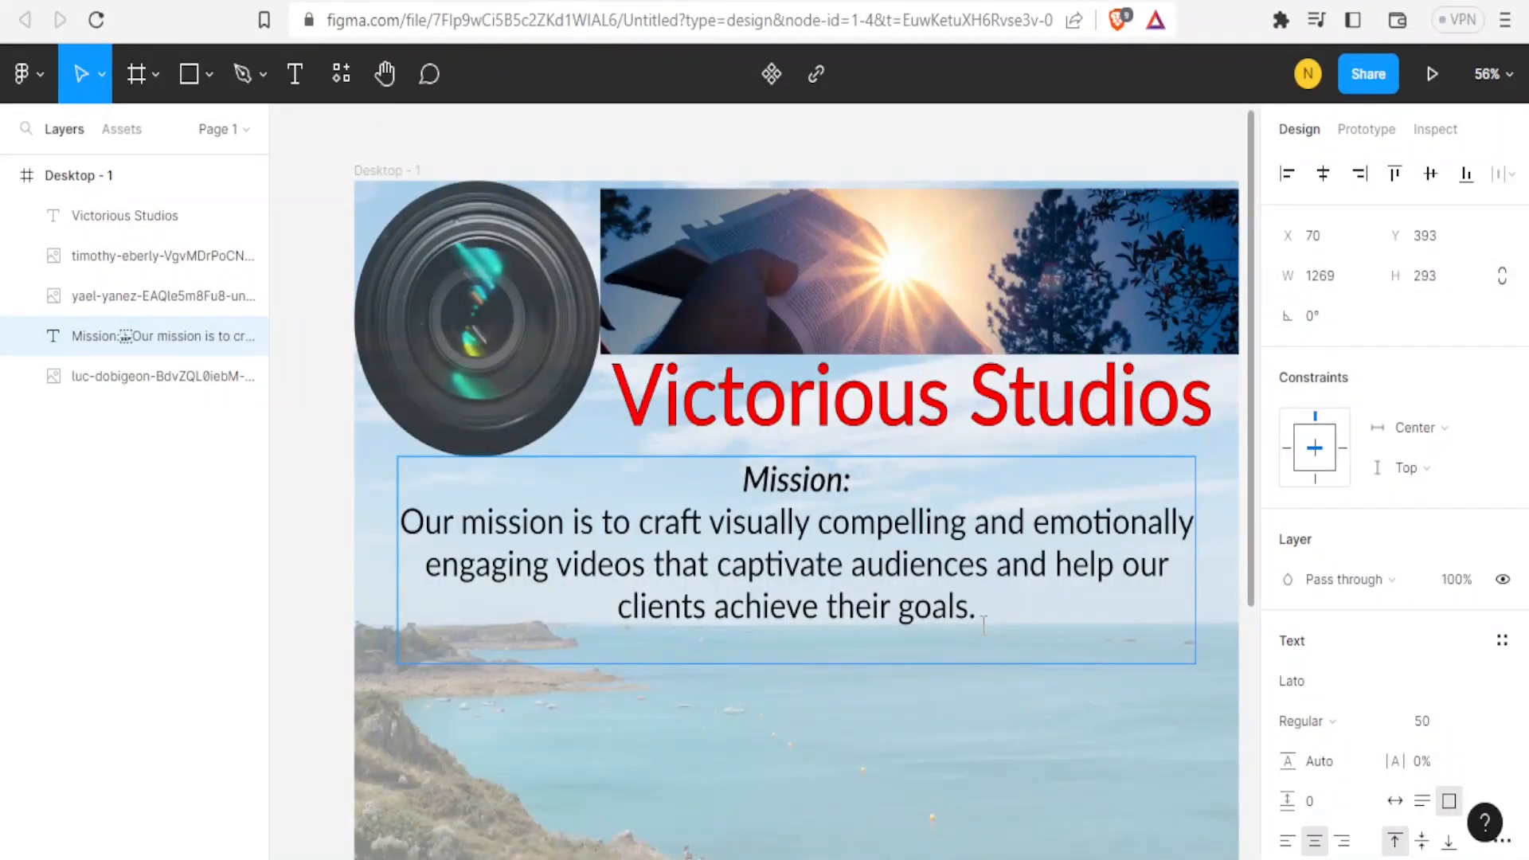
# Draw a star about 150 × 141 below the mission text on the left and reposition it slightly.
pyautogui.click(210, 75)
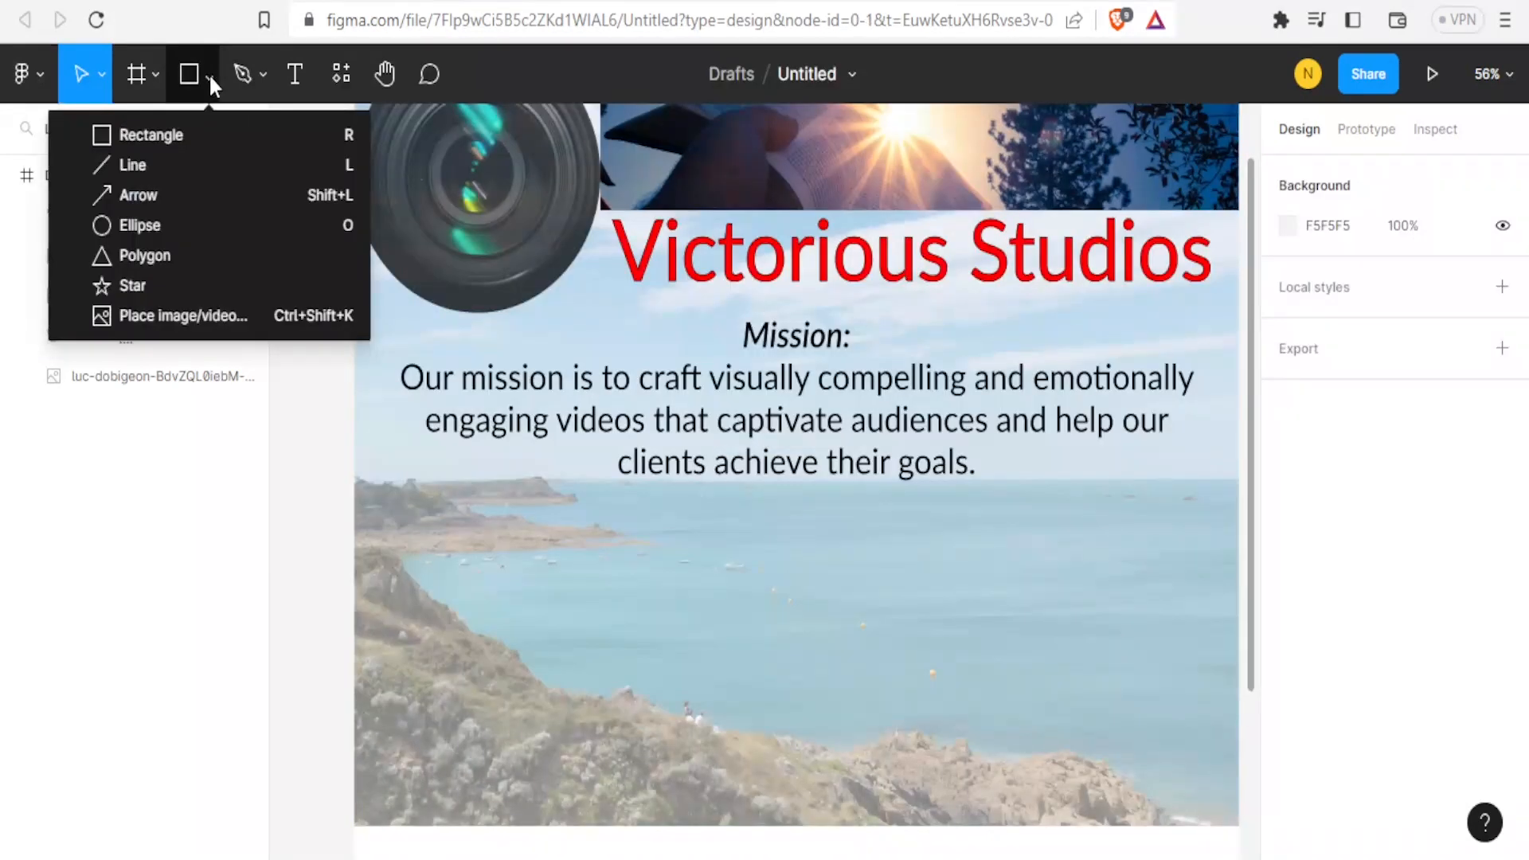
pyautogui.click(126, 285)
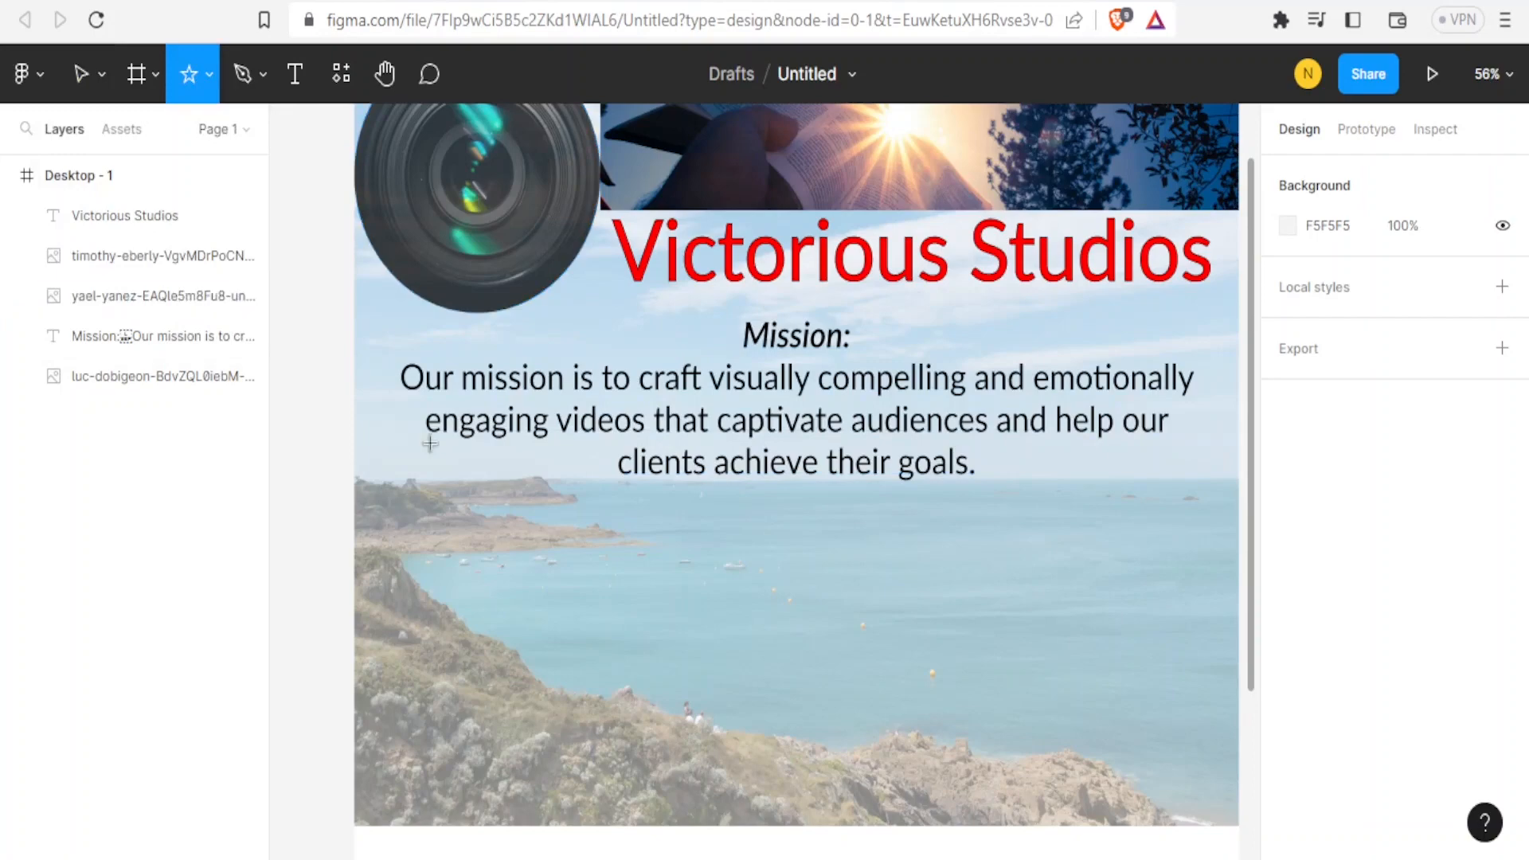
pyautogui.moveTo(436, 485)
pyautogui.mouseDown()
pyautogui.moveTo(525, 559)
pyautogui.moveTo(532, 585)
pyautogui.mouseUp()
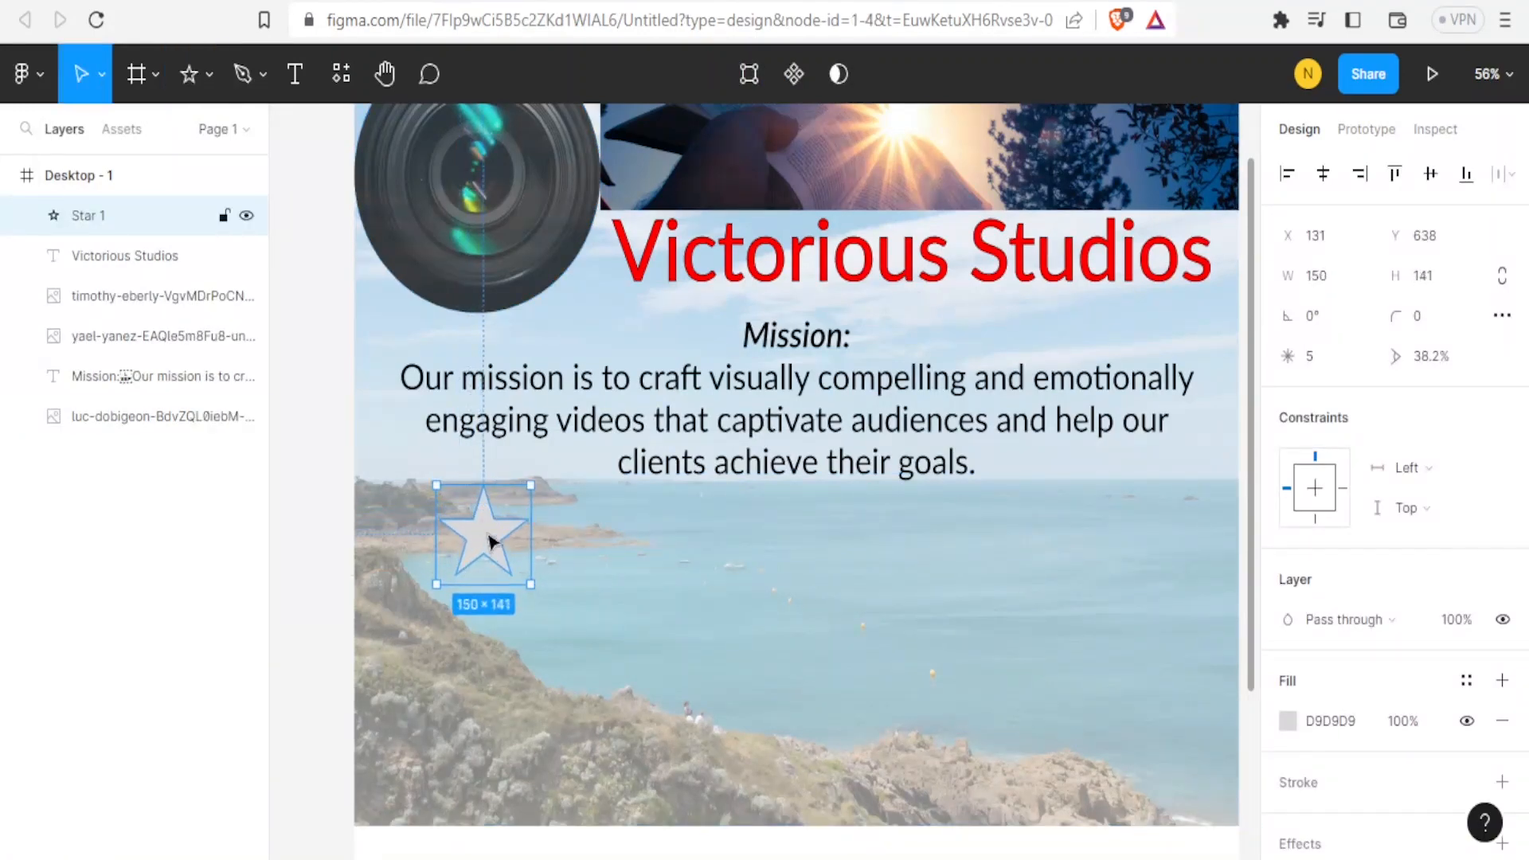
pyautogui.moveTo(485, 536); pyautogui.dragTo(466, 508)
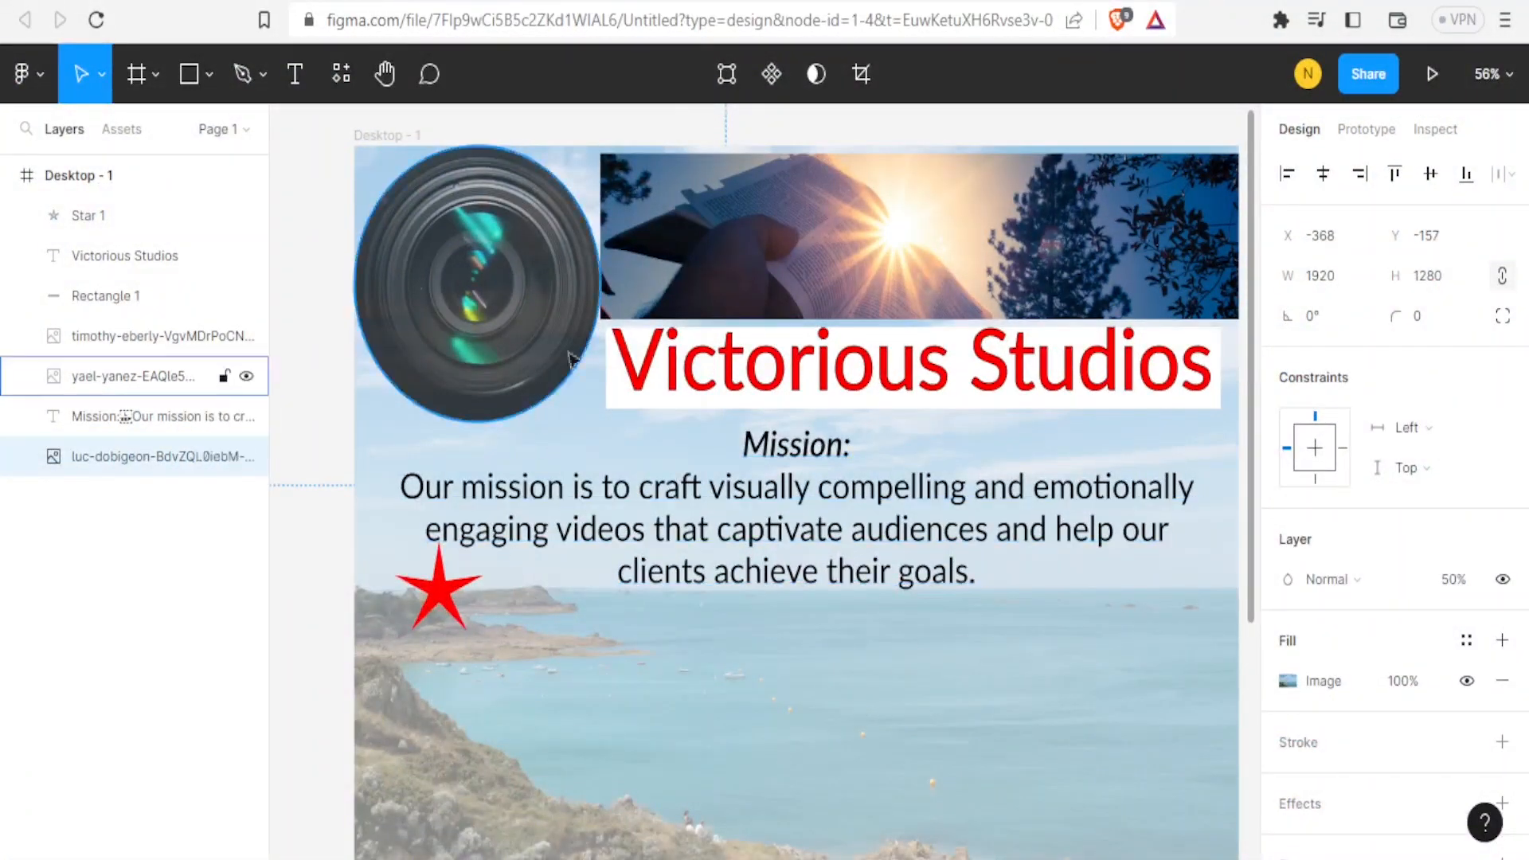
# Browse the components, libraries, plugins and widgets available in the resources panel.
pyautogui.click(342, 74)
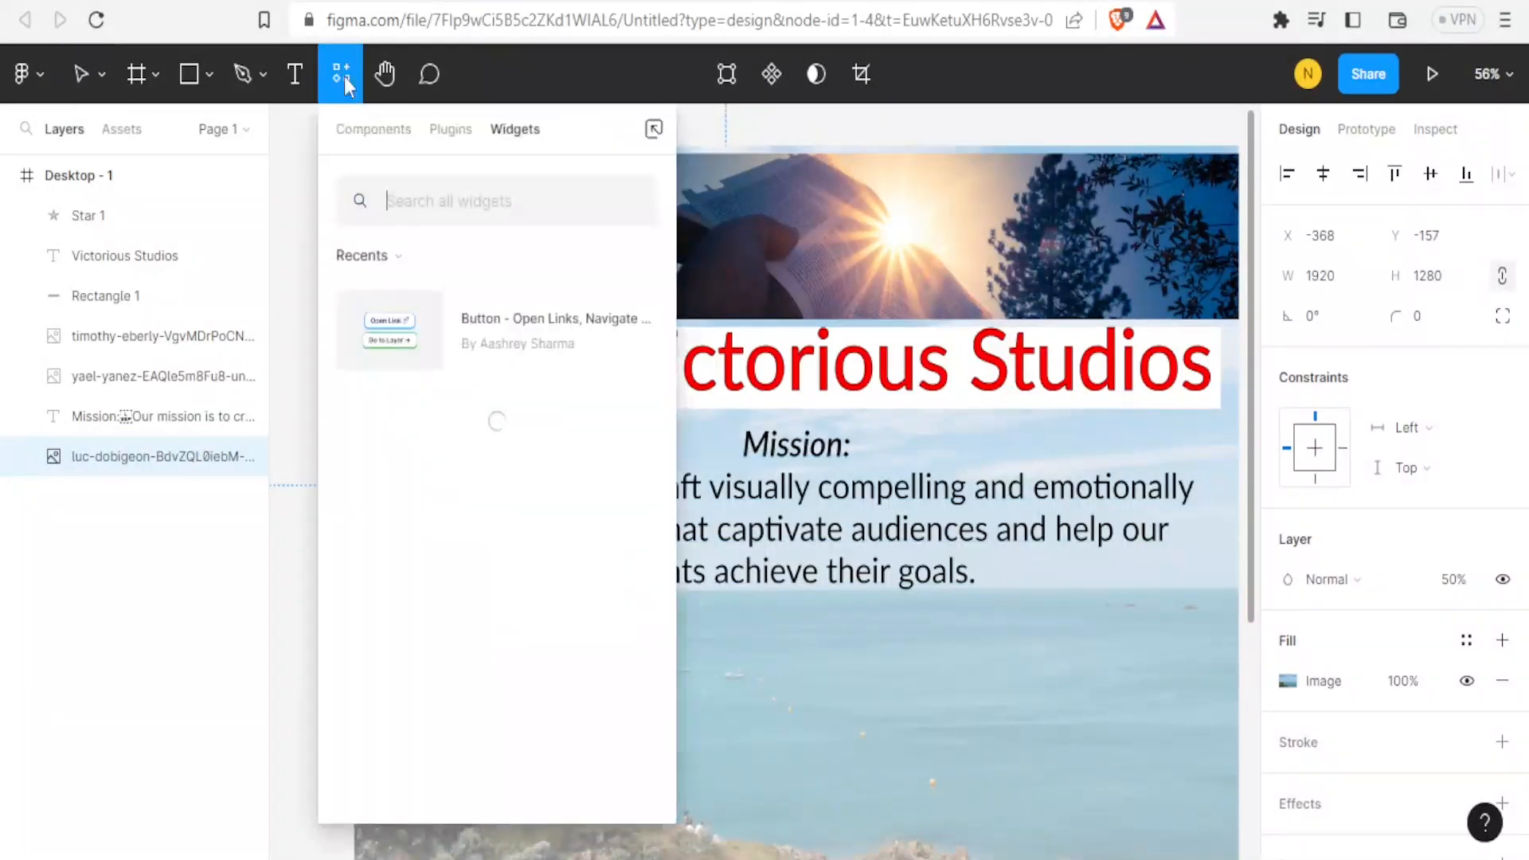
pyautogui.click(356, 132)
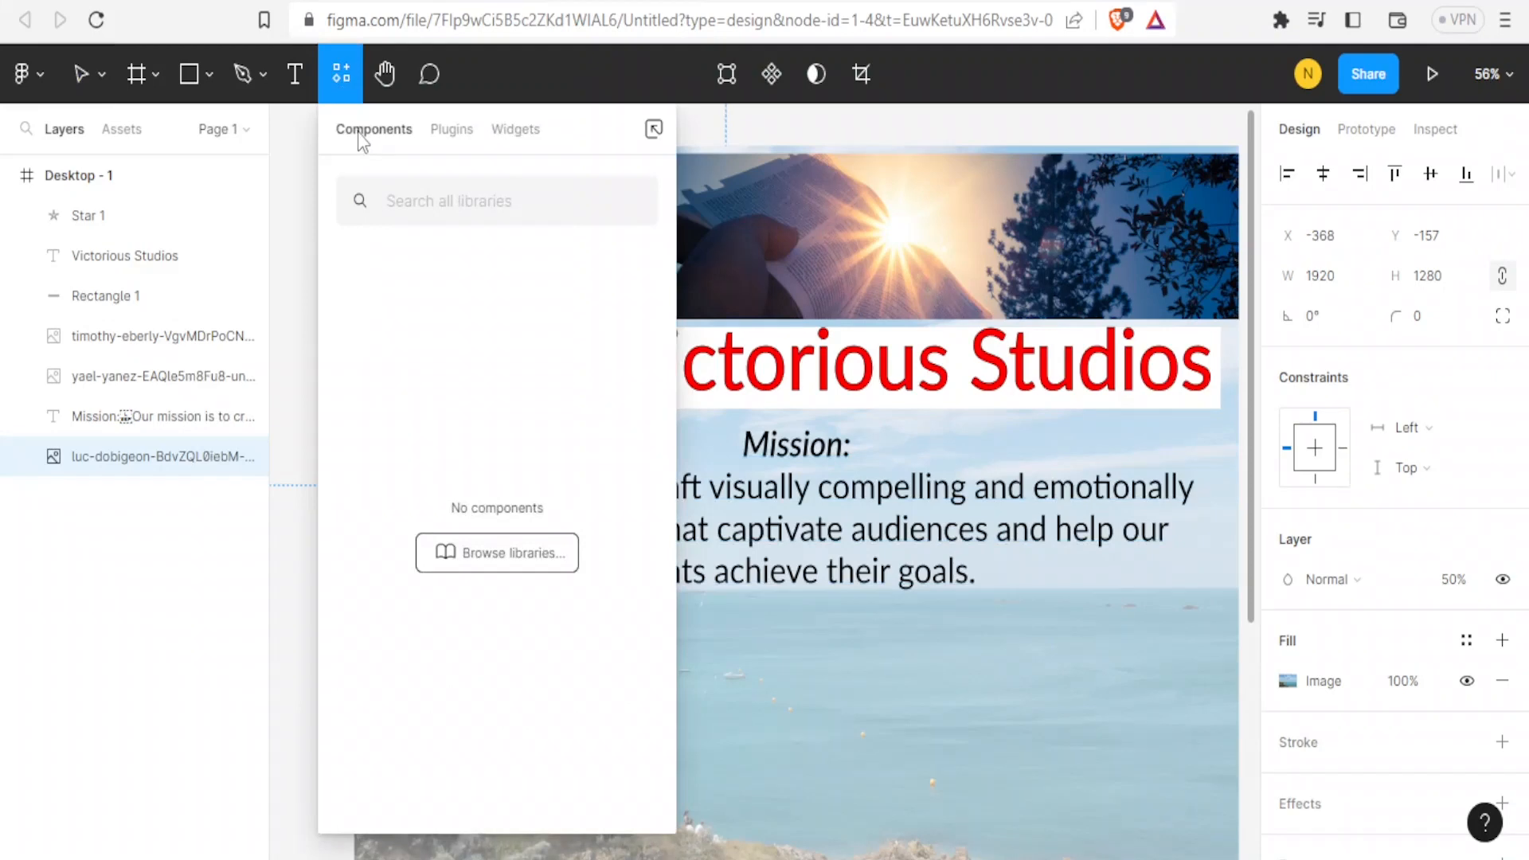
pyautogui.click(525, 561)
pyautogui.click(611, 205)
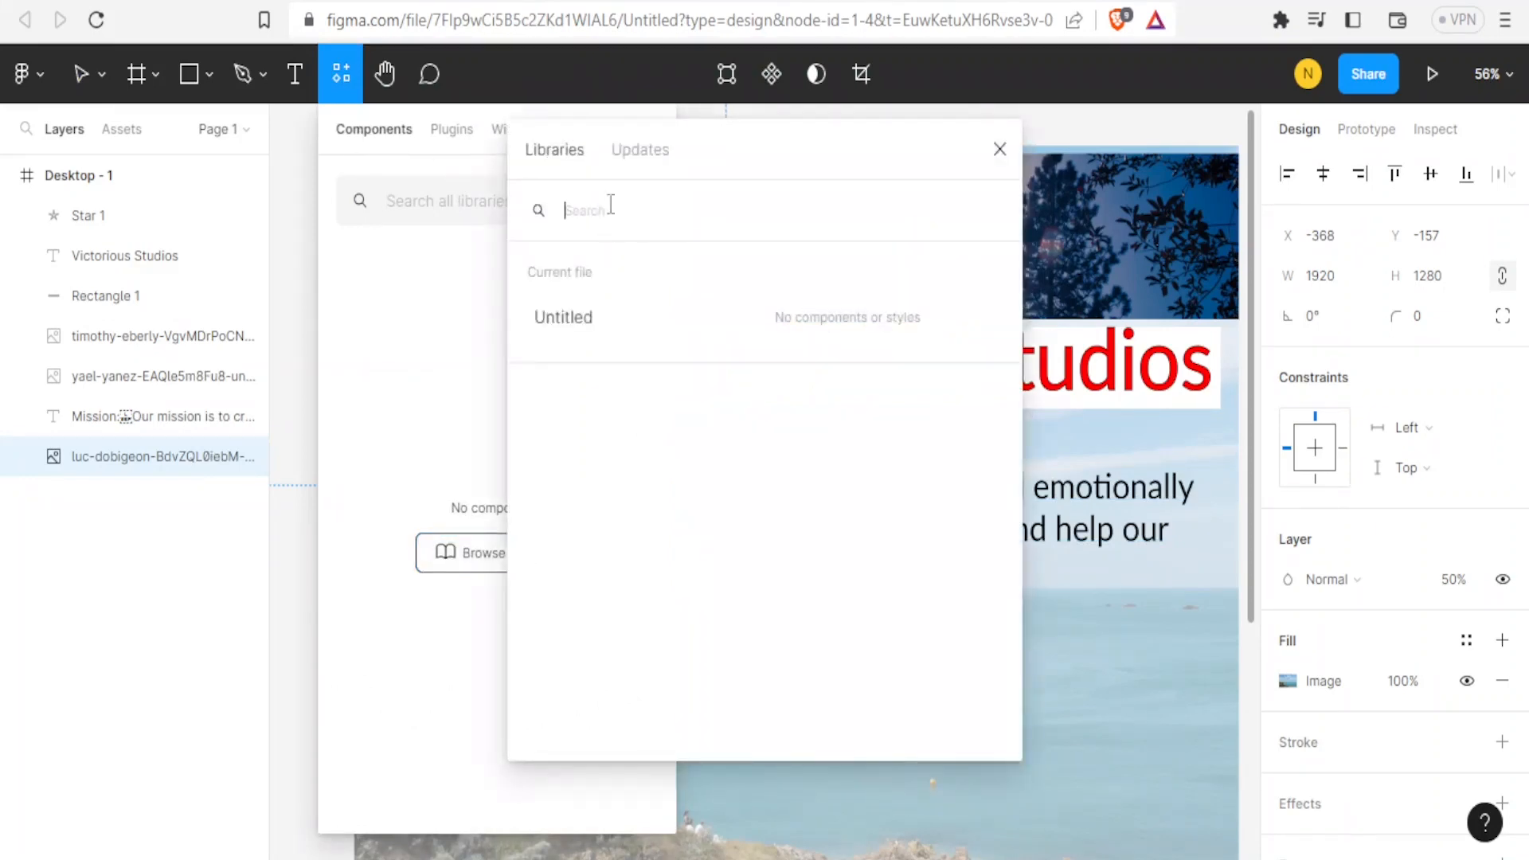
pyautogui.click(627, 158)
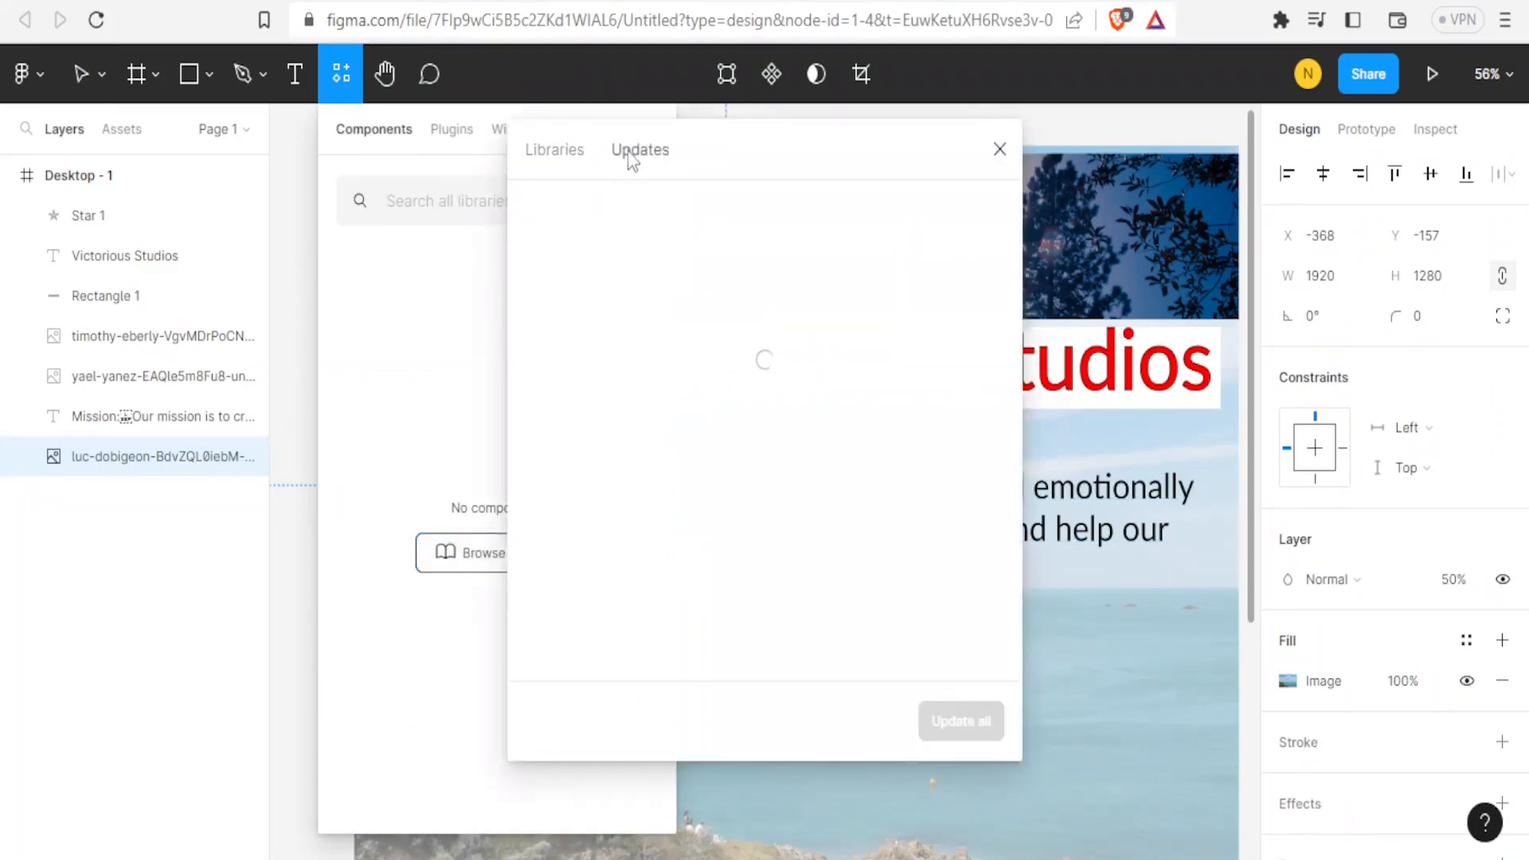
pyautogui.click(999, 151)
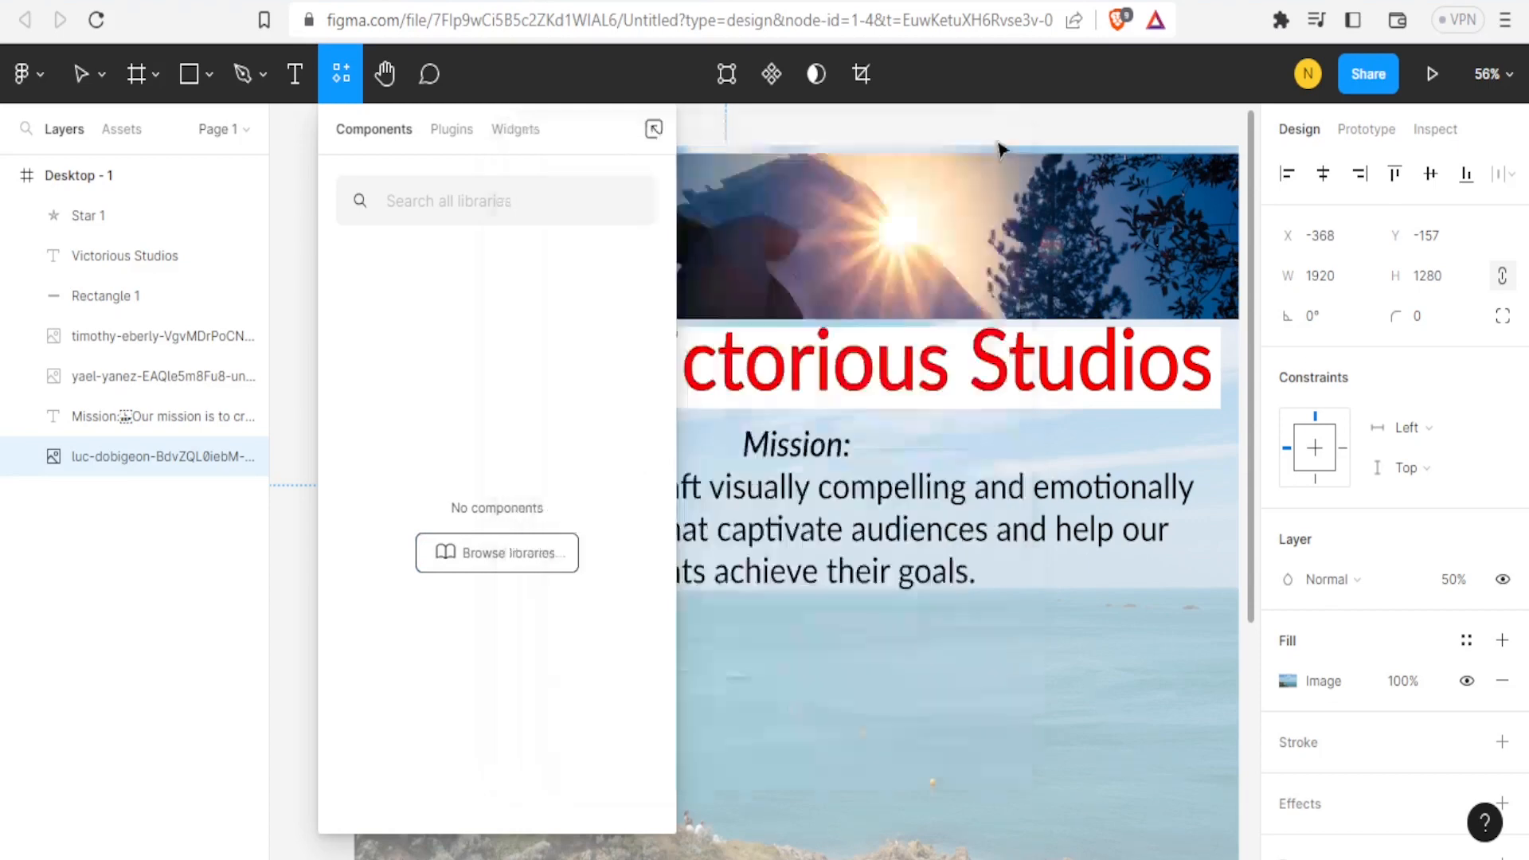
pyautogui.click(446, 137)
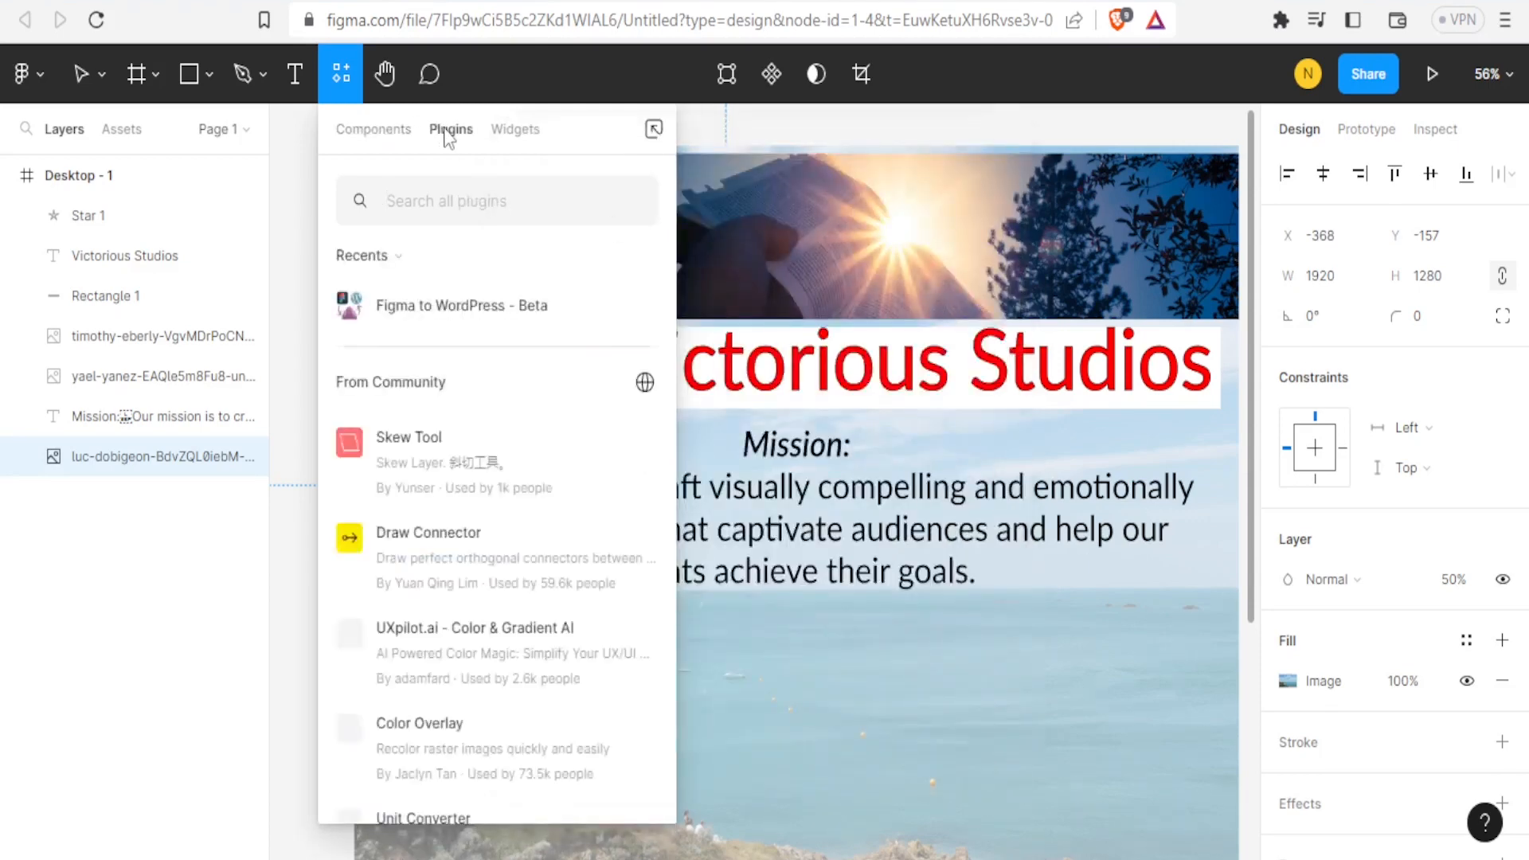
pyautogui.moveTo(422, 320)
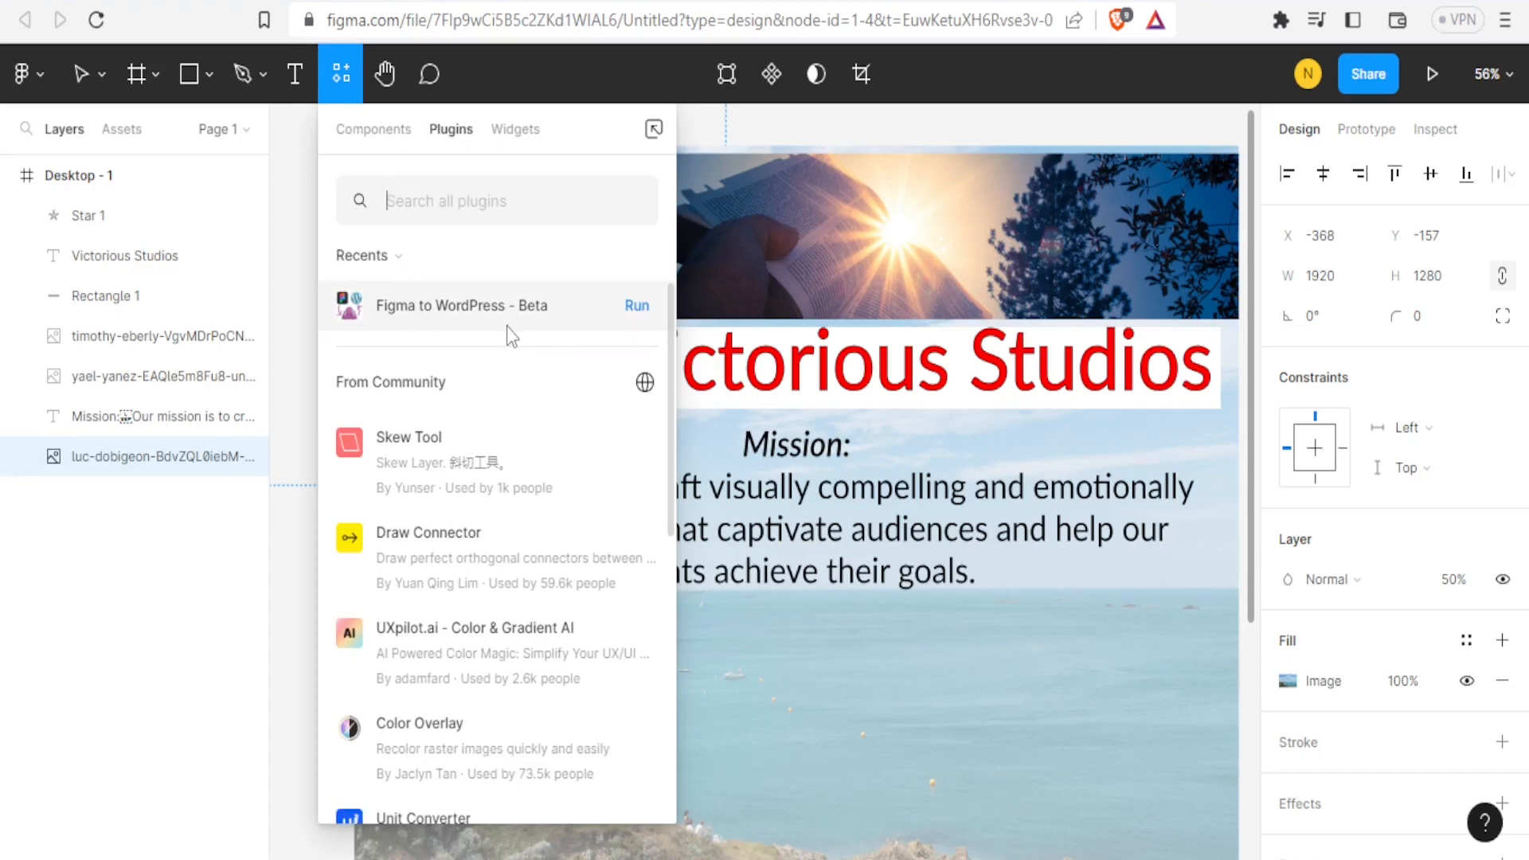
pyautogui.click(516, 132)
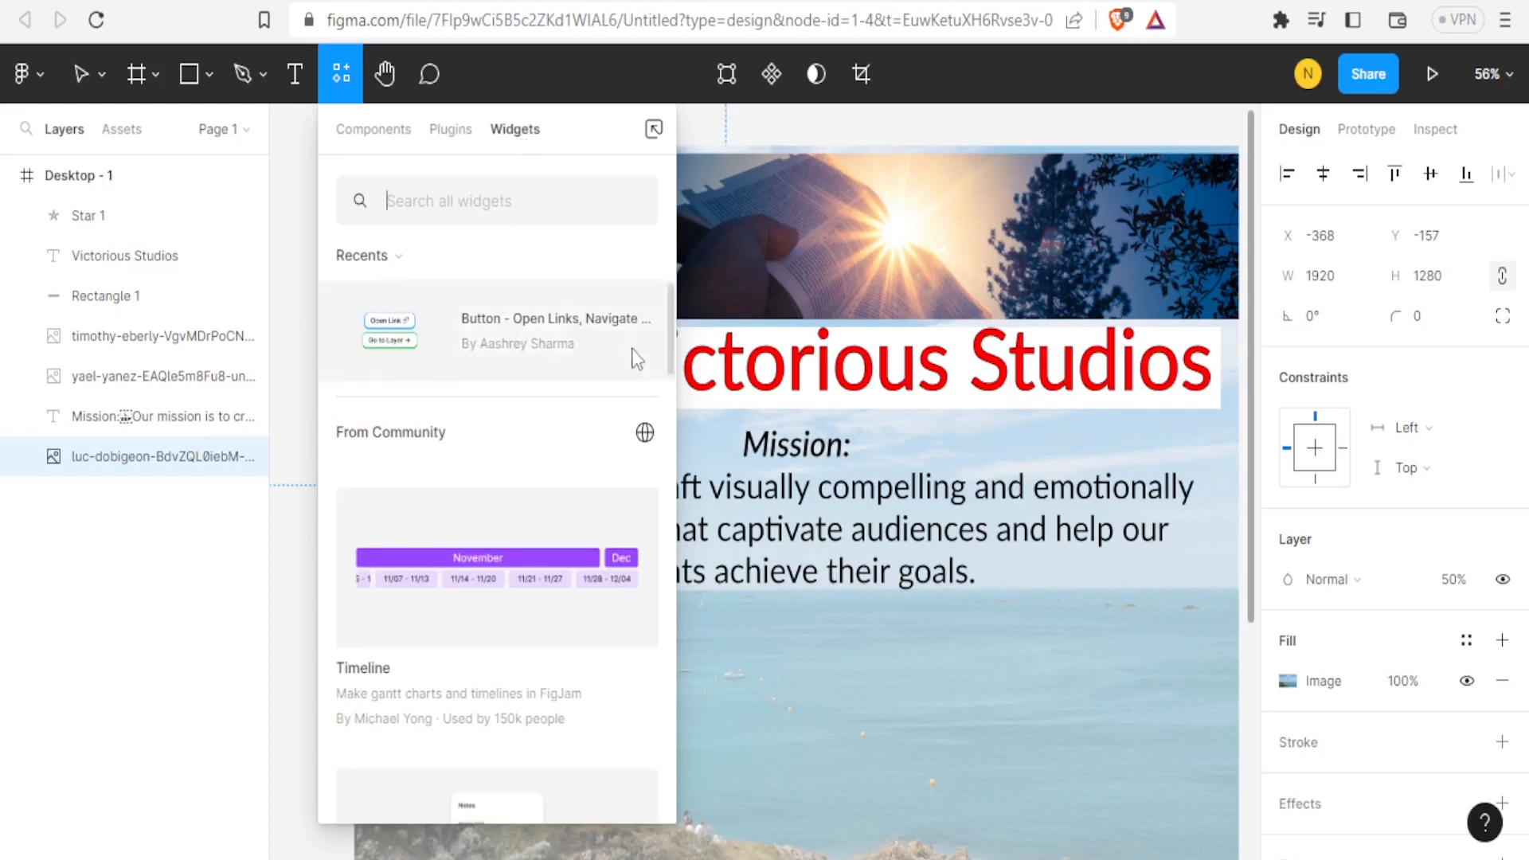
pyautogui.moveTo(673, 322)
pyautogui.mouseDown()
pyautogui.moveTo(669, 613)
pyautogui.moveTo(658, 306)
pyautogui.mouseUp()
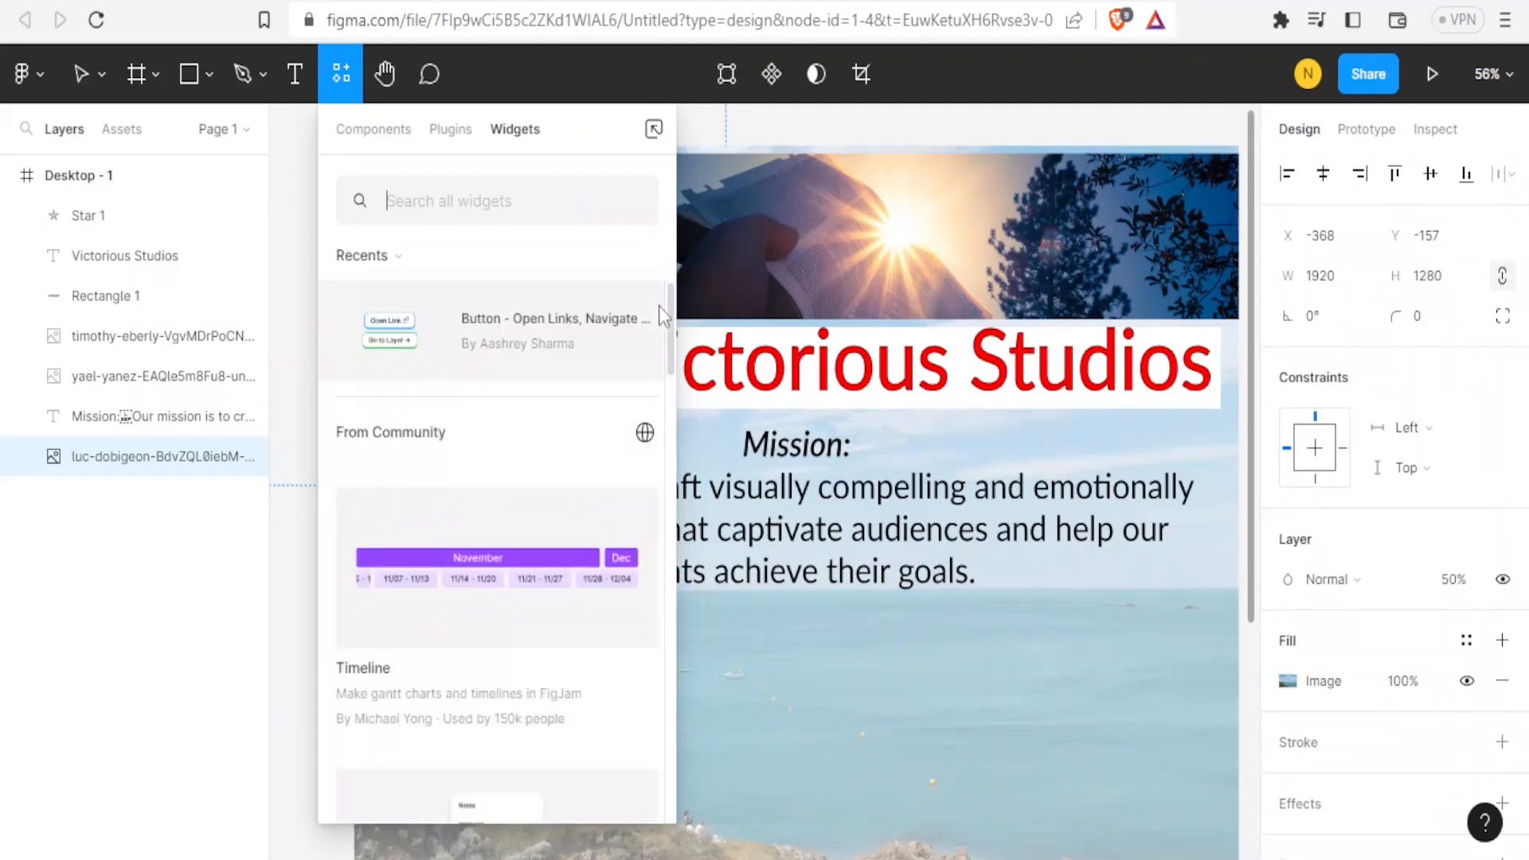
# Add the Button - Open Links, Navigate Design widget and move it below the mission text.
pyautogui.click(481, 366)
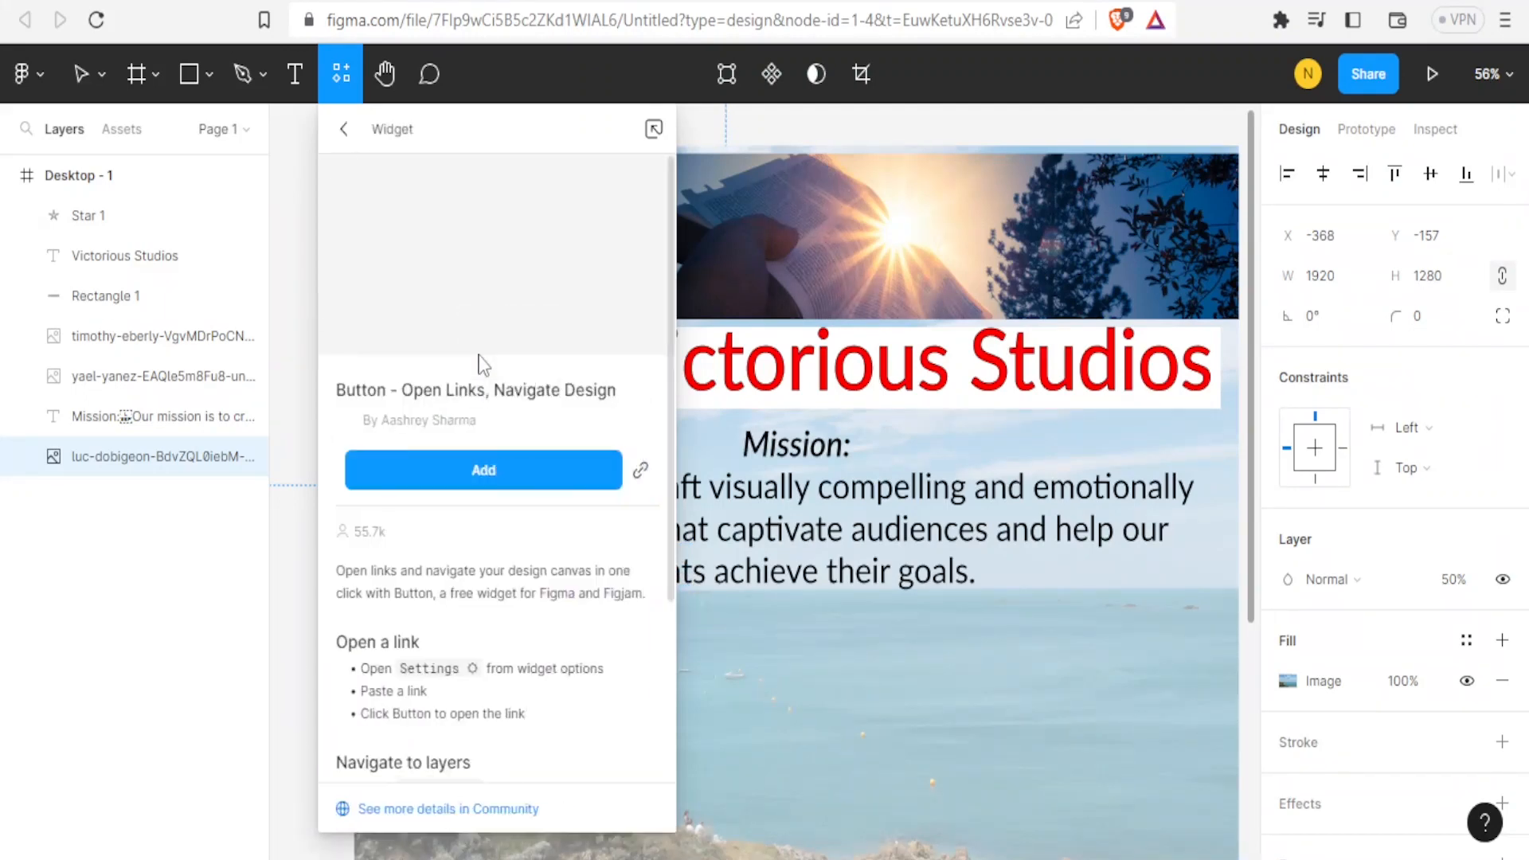
pyautogui.click(480, 466)
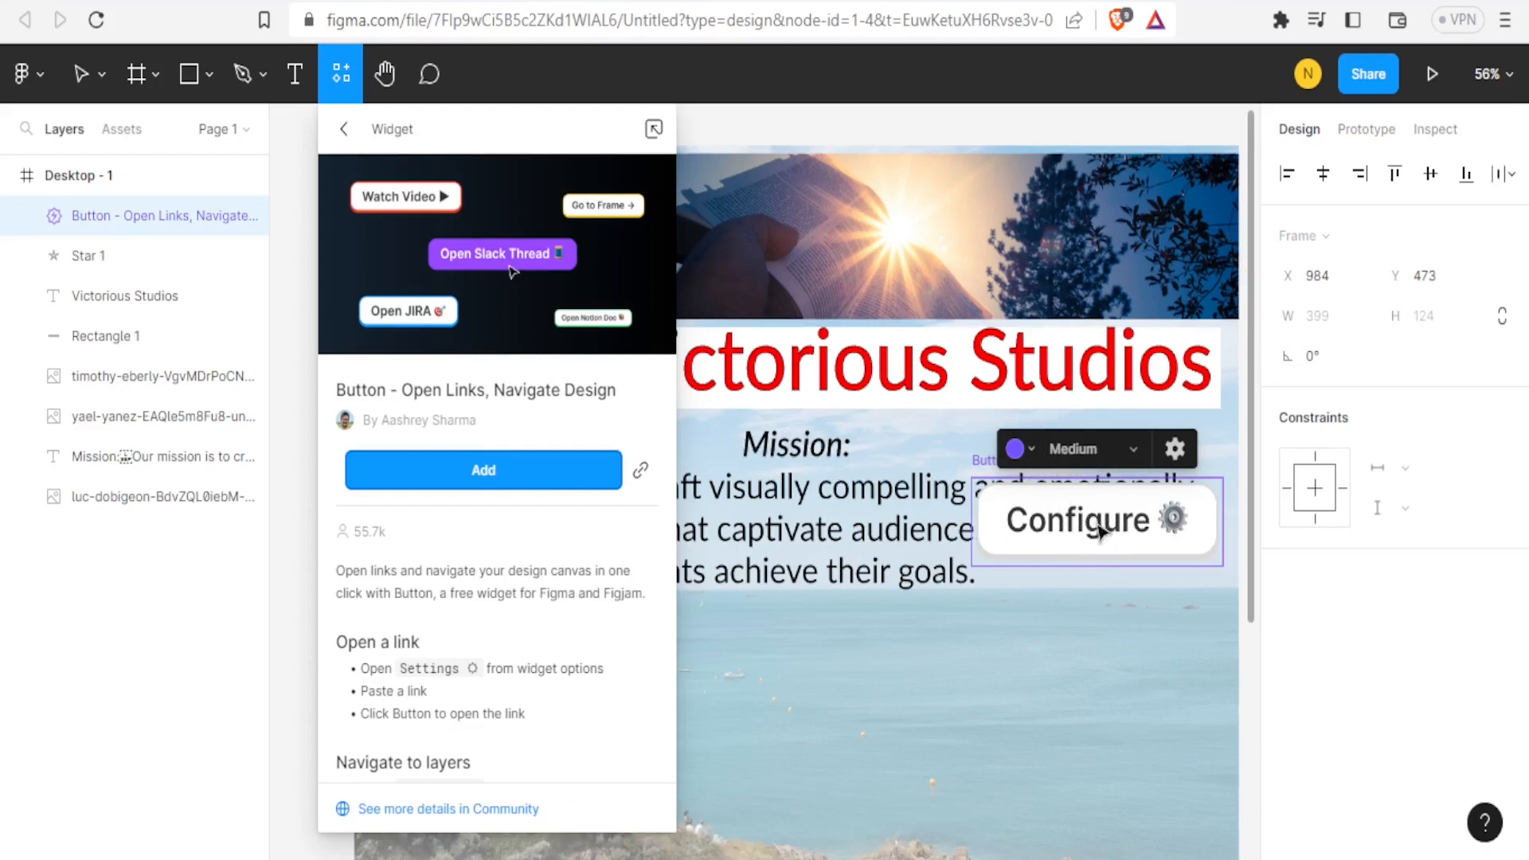
pyautogui.moveTo(1111, 530); pyautogui.dragTo(778, 683)
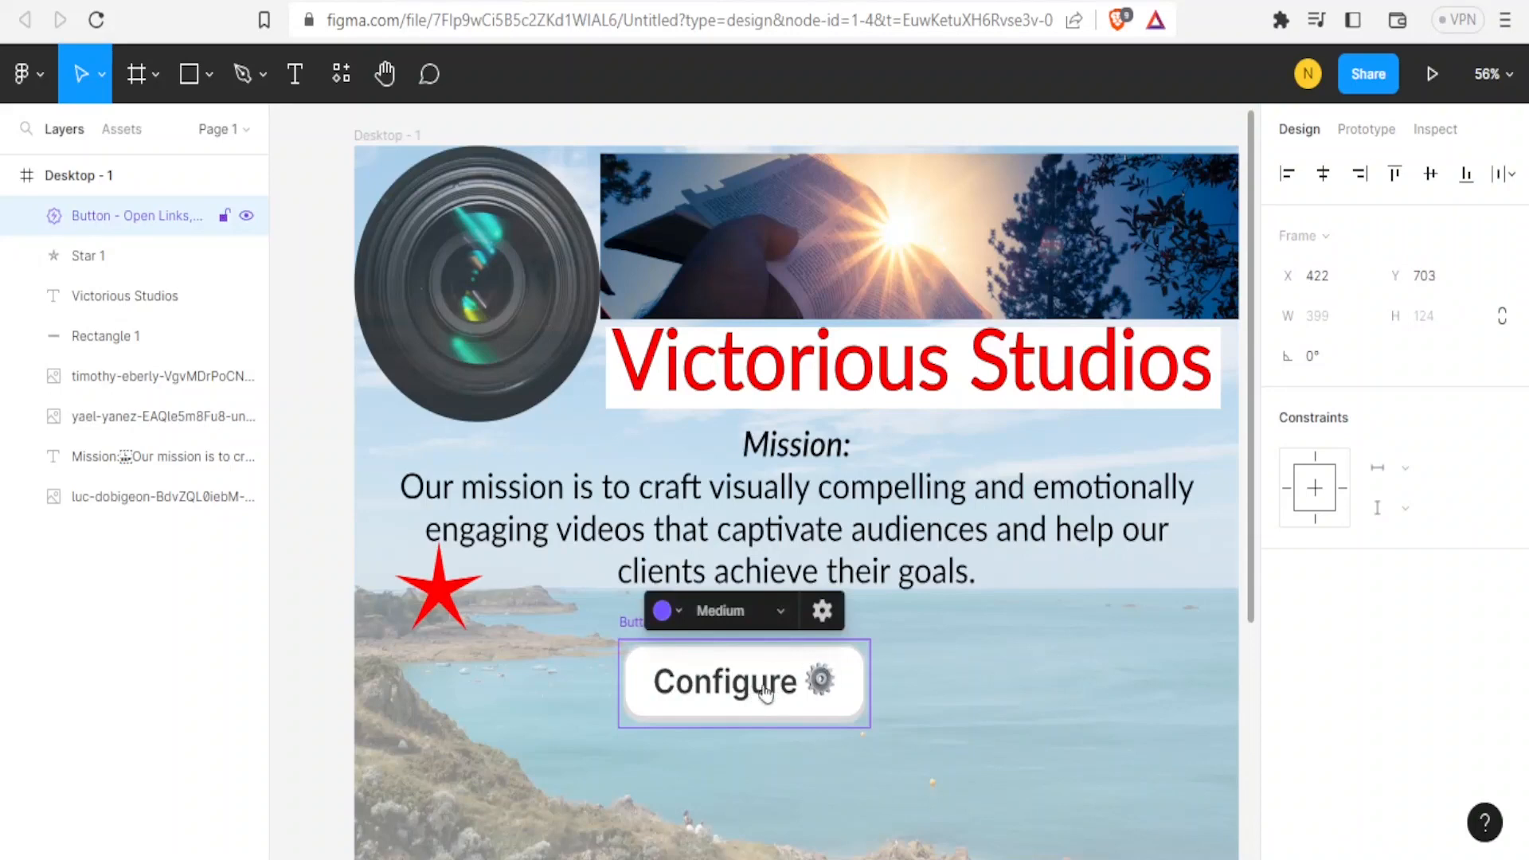
# Label the button widget Contact Us and set its link to navigate to the current view.
pyautogui.click(819, 690)
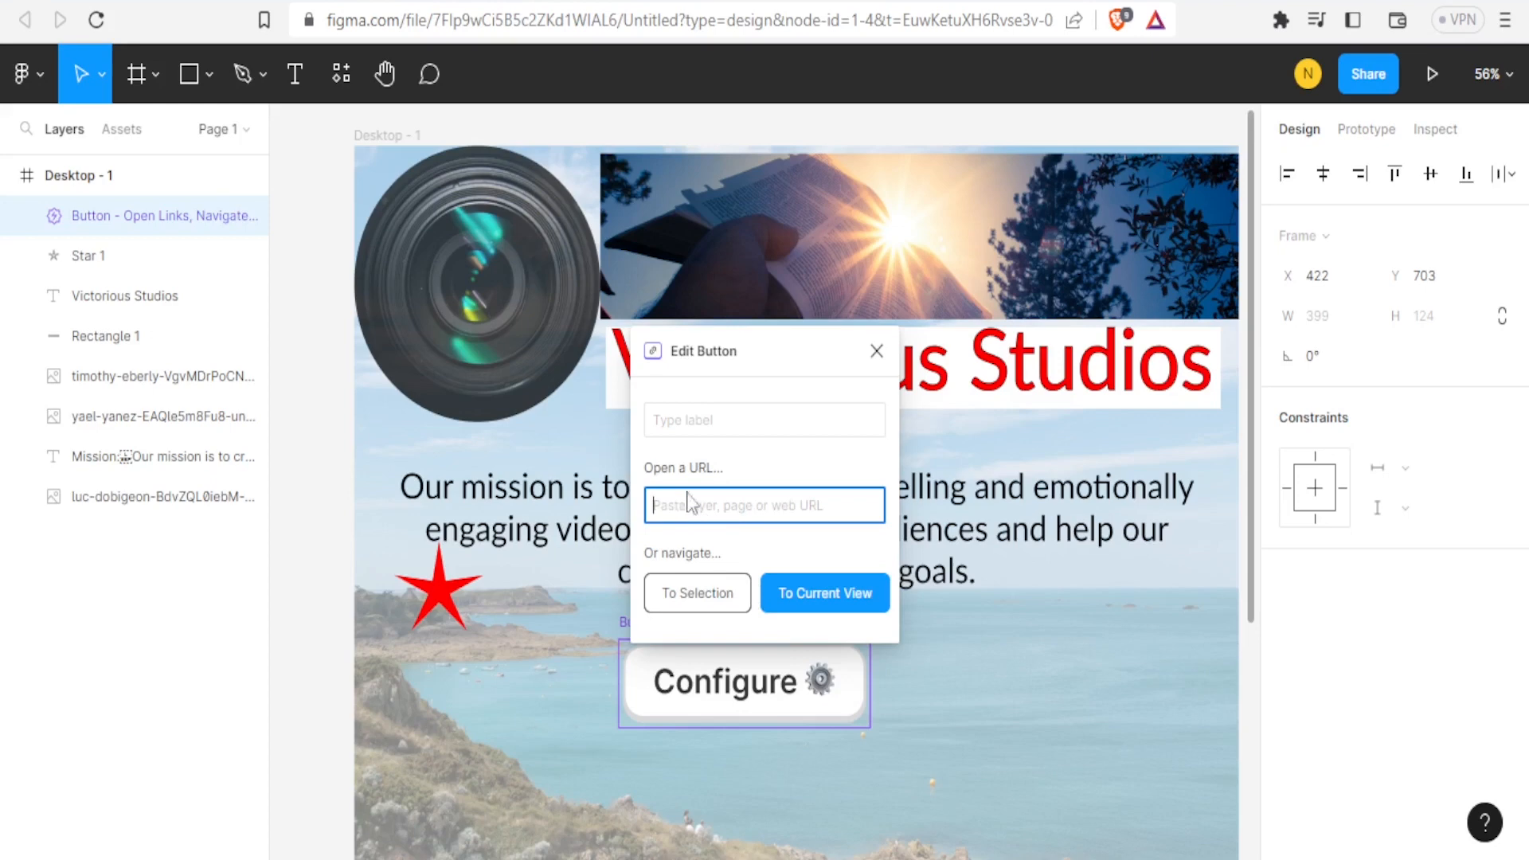
pyautogui.click(688, 422)
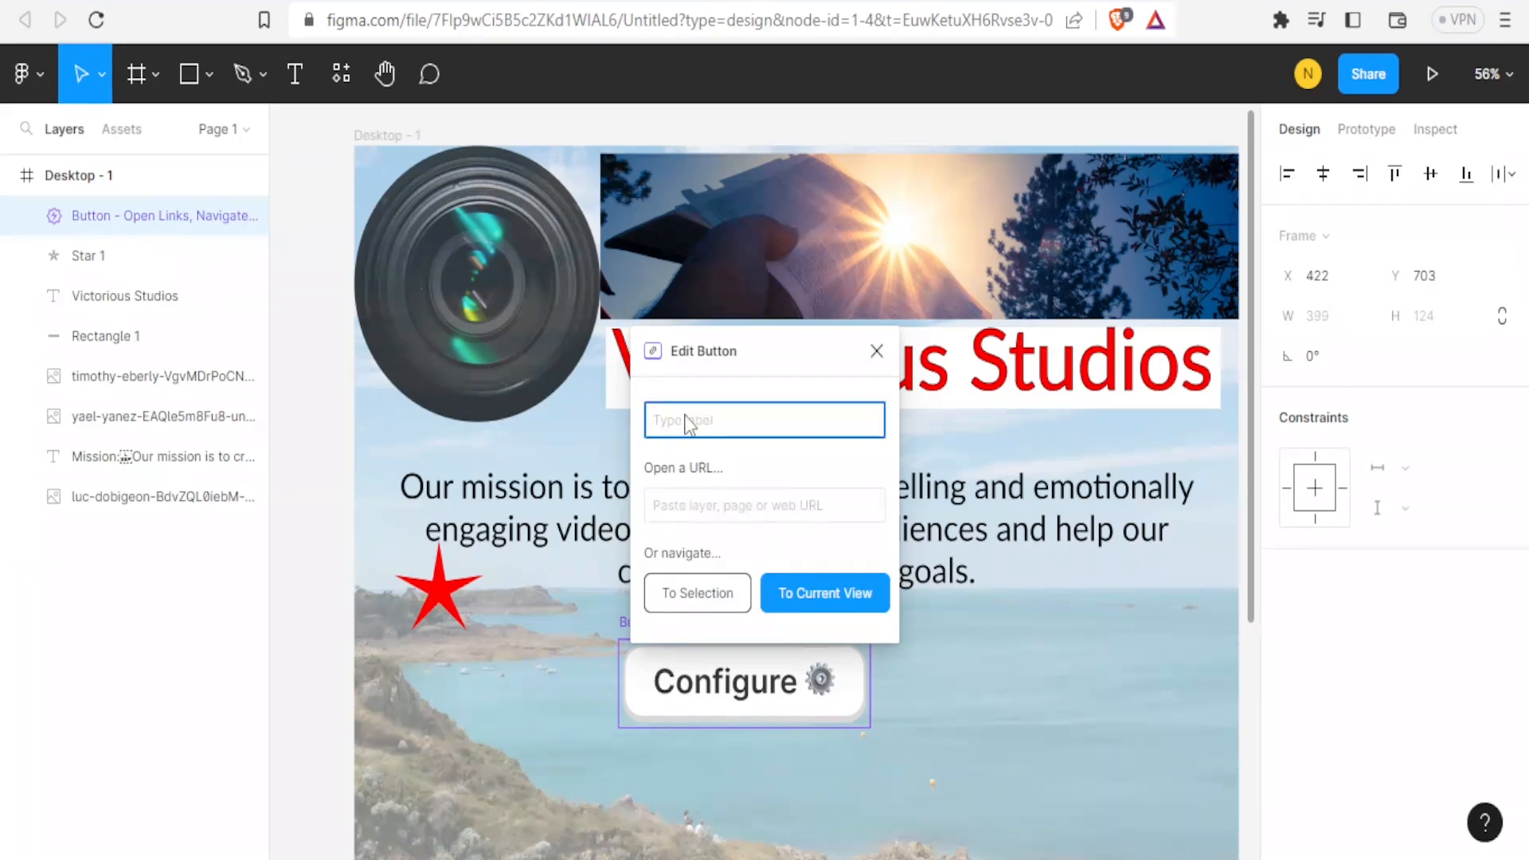
pyautogui.write('Contact Us')
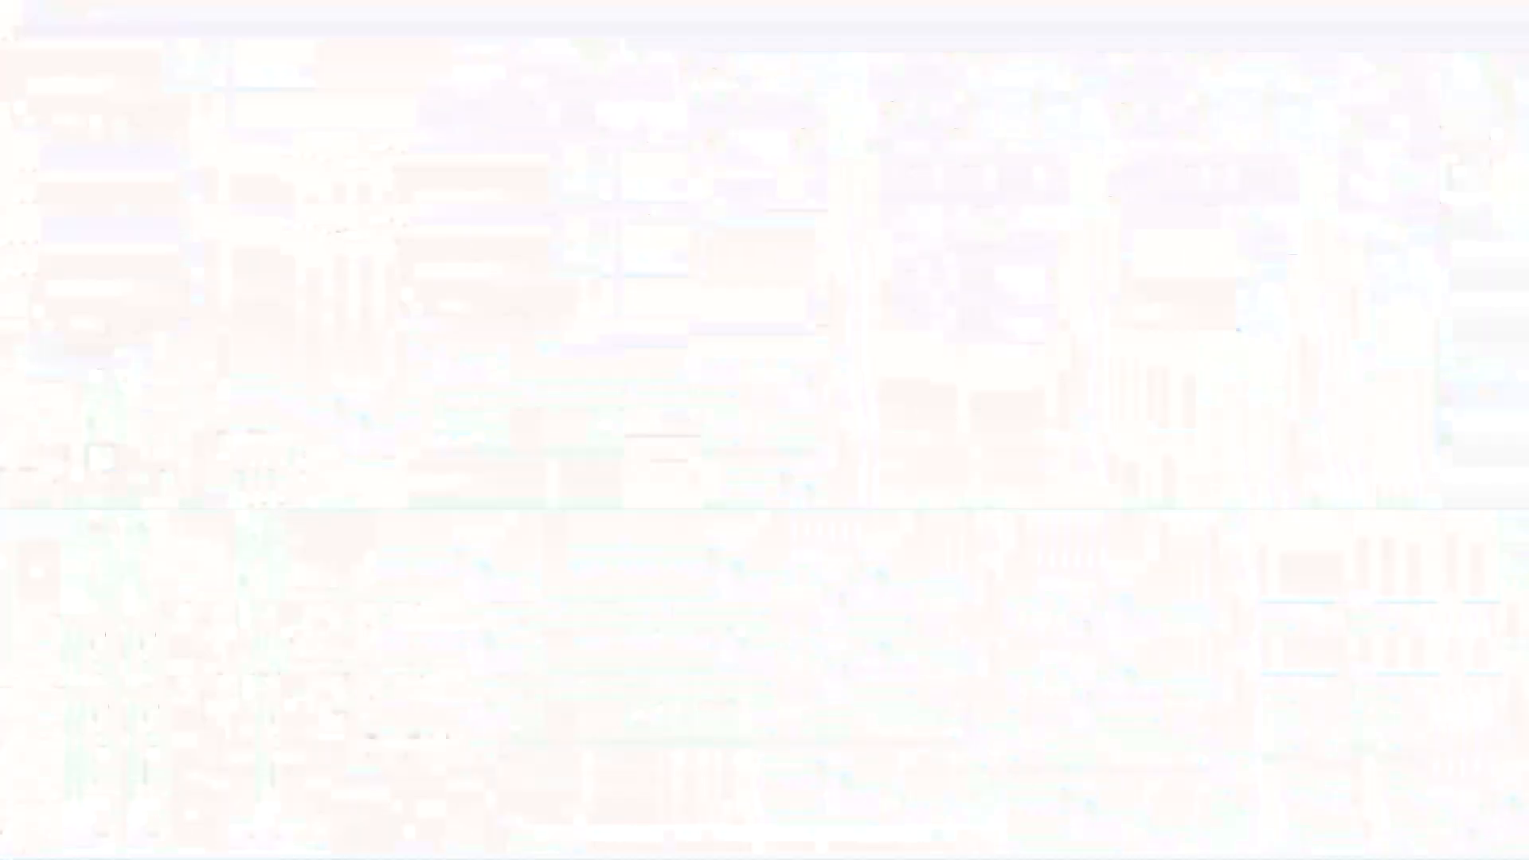
pyautogui.click(665, 503)
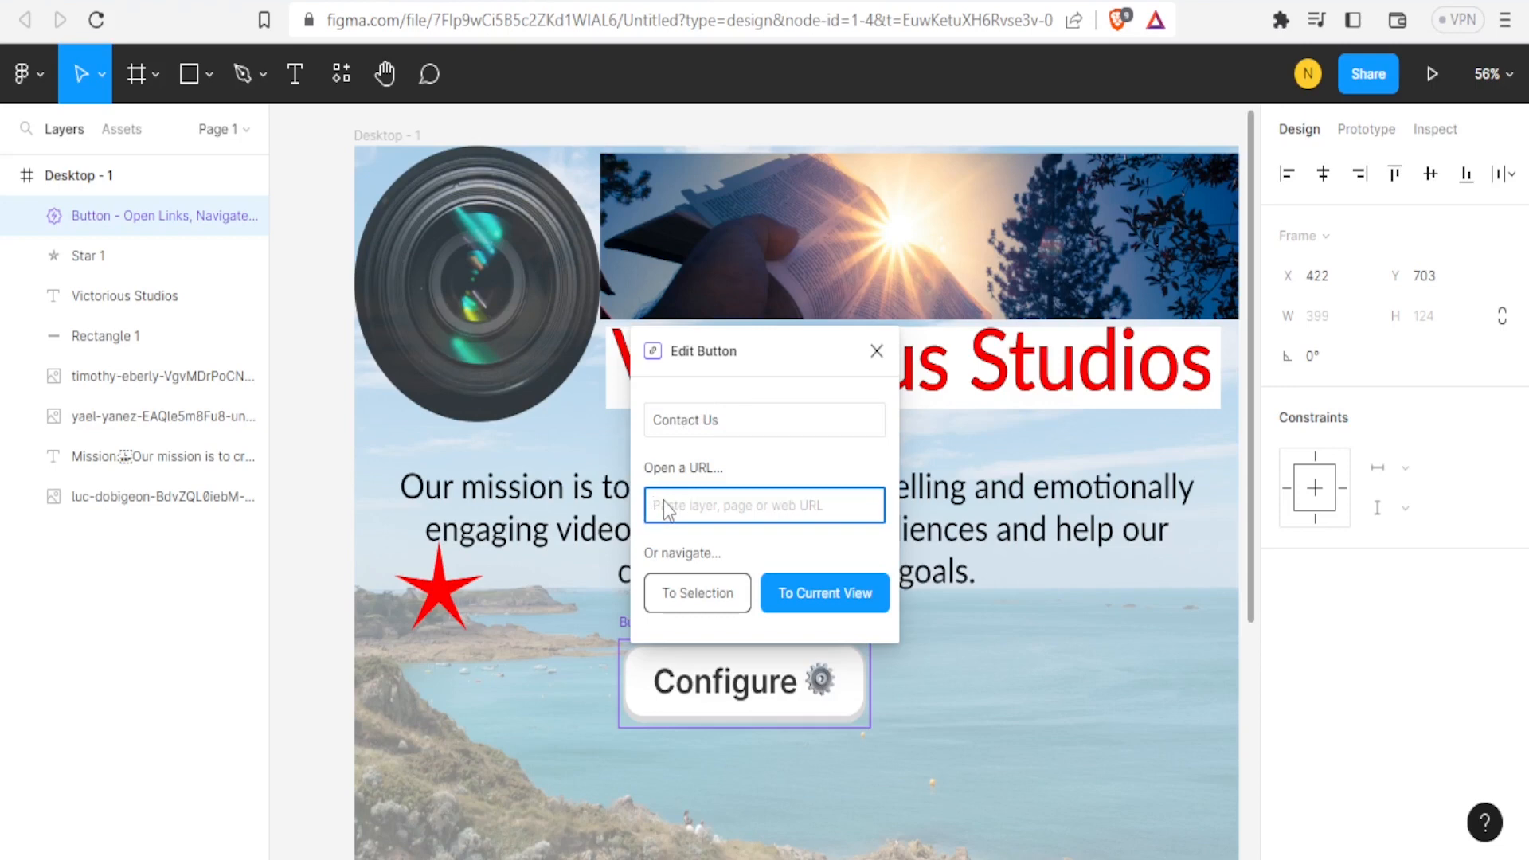
pyautogui.click(814, 608)
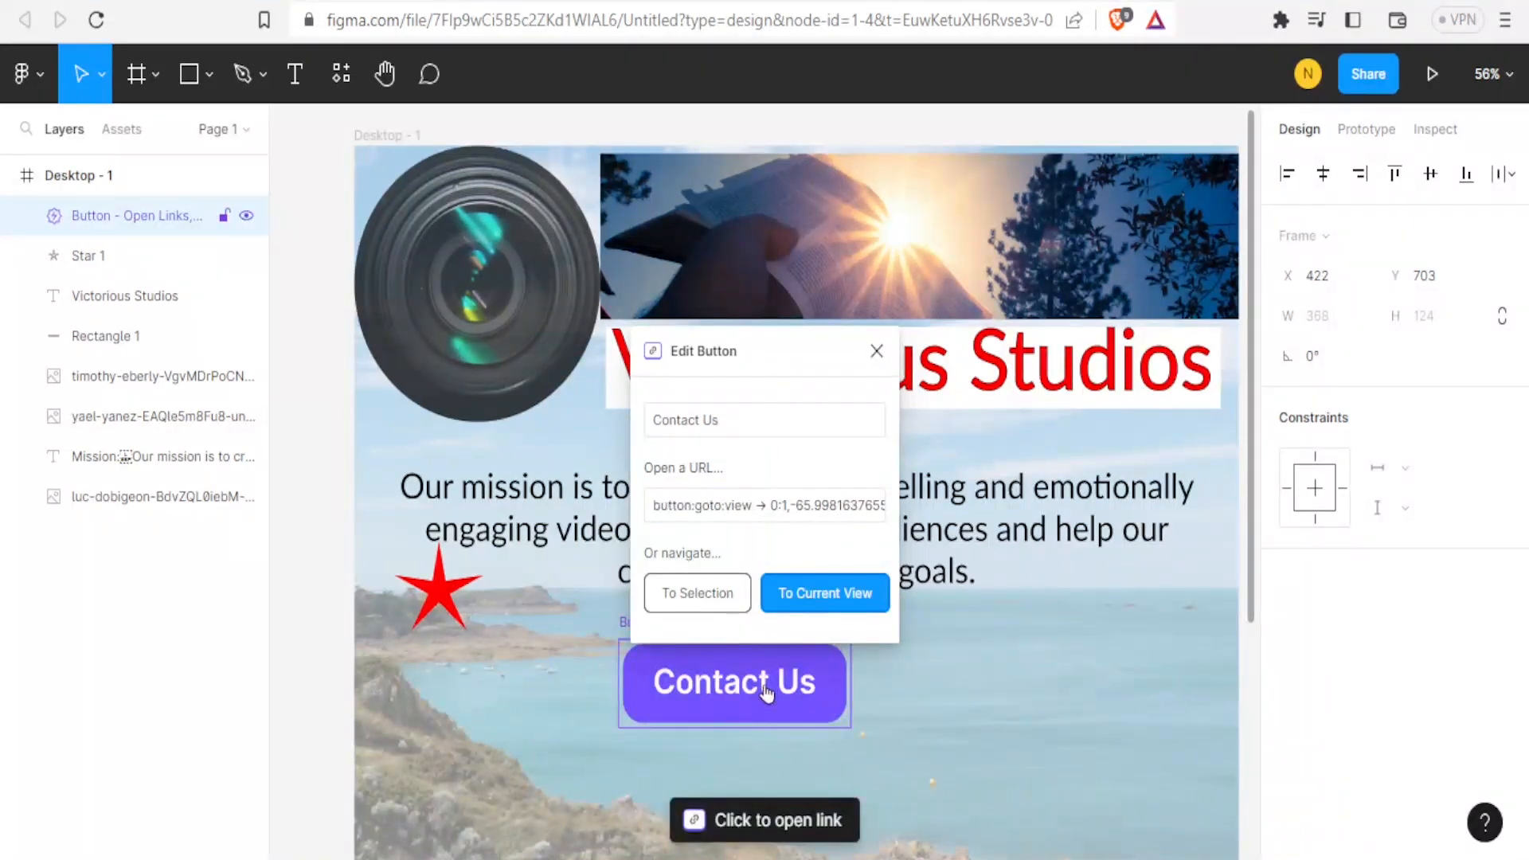
pyautogui.click(876, 351)
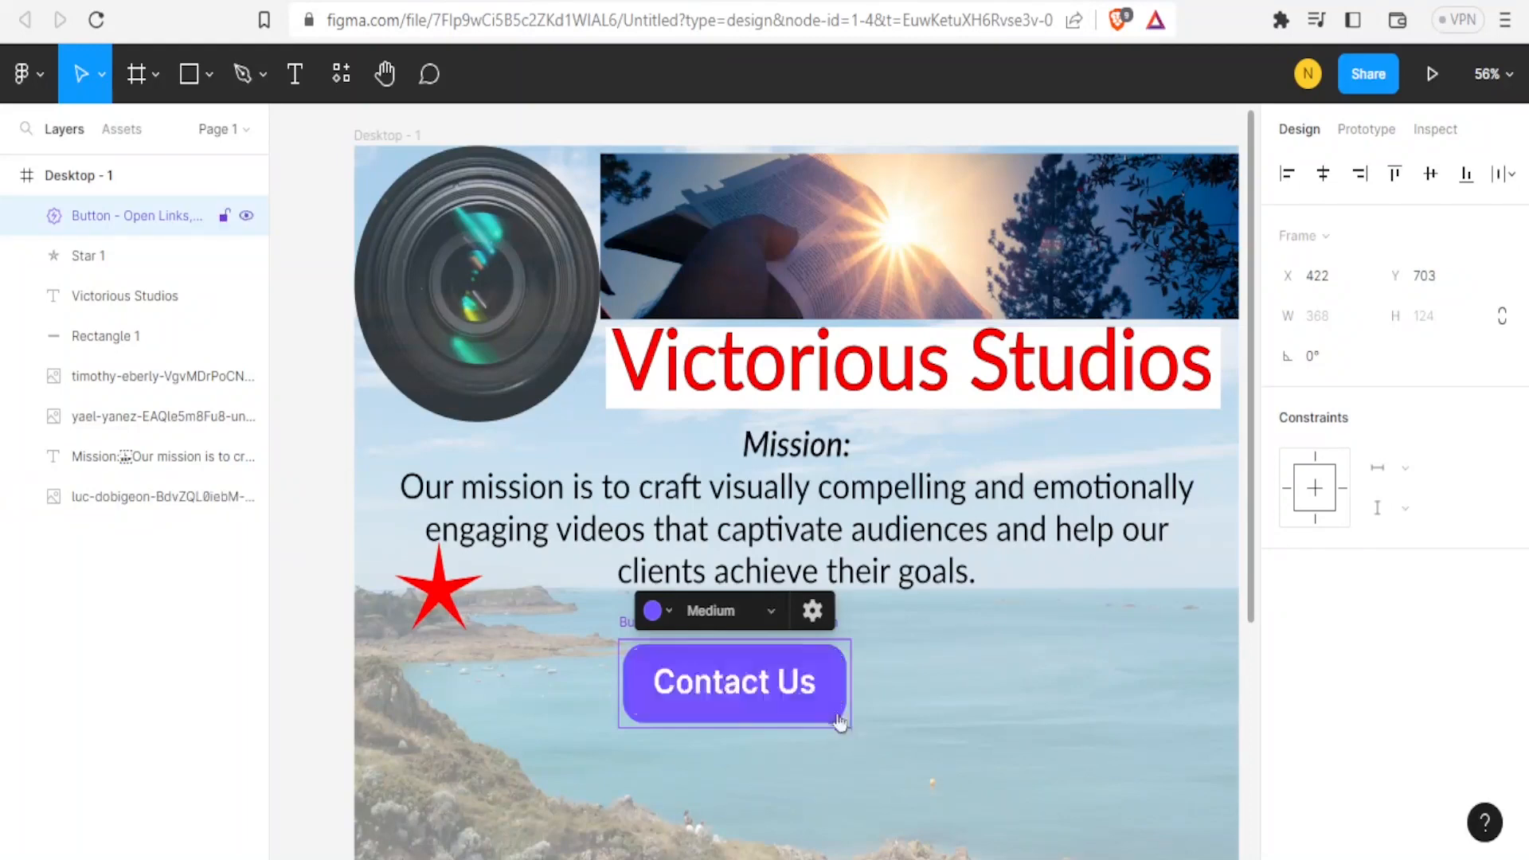
# Try different button sizes, switching between Huge, Tiny and Small.
pyautogui.click(771, 617)
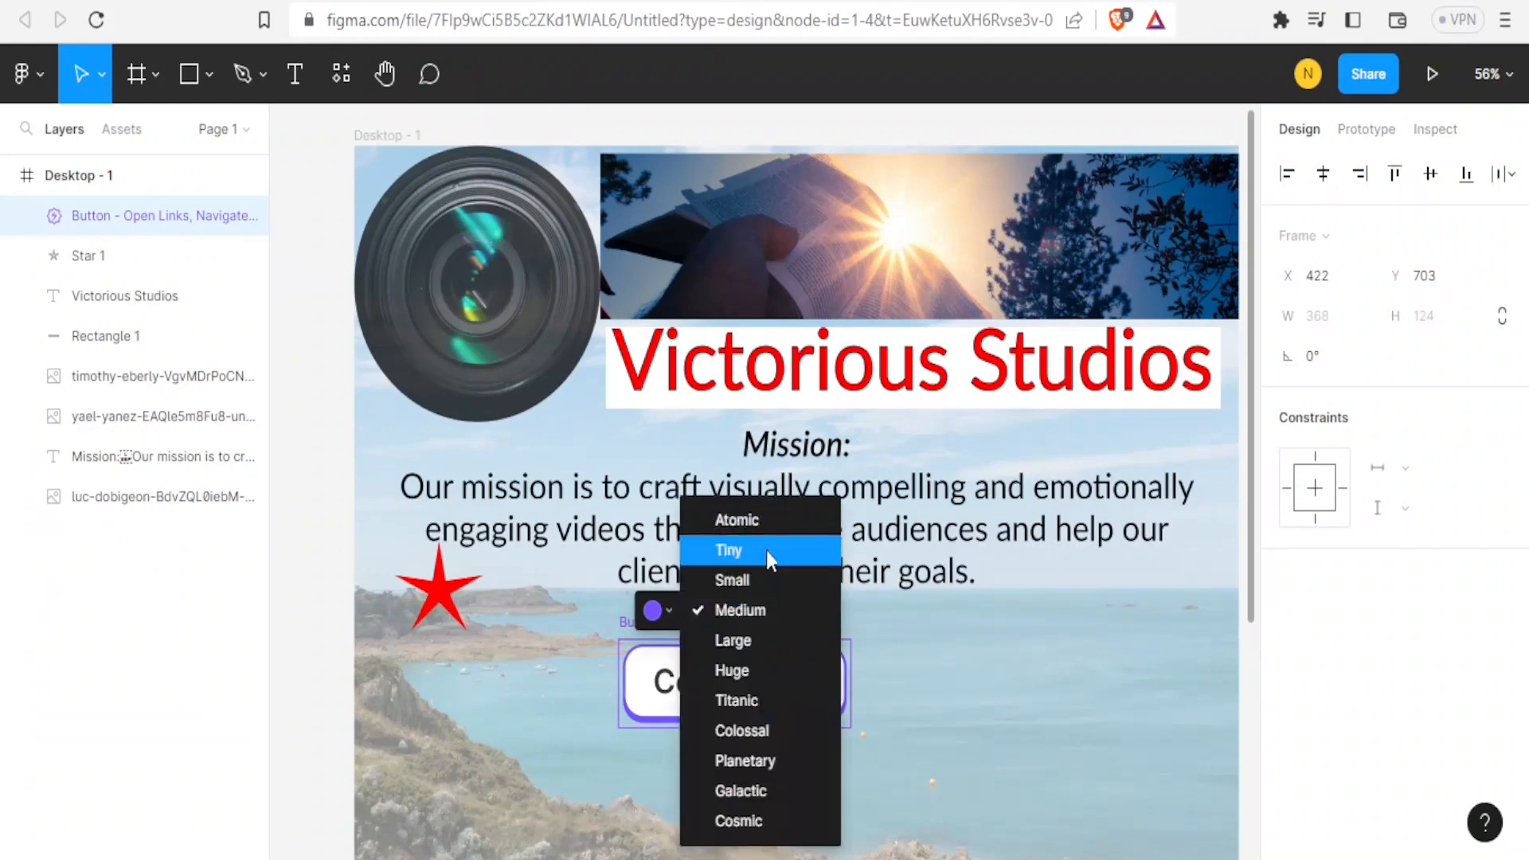
pyautogui.click(744, 694)
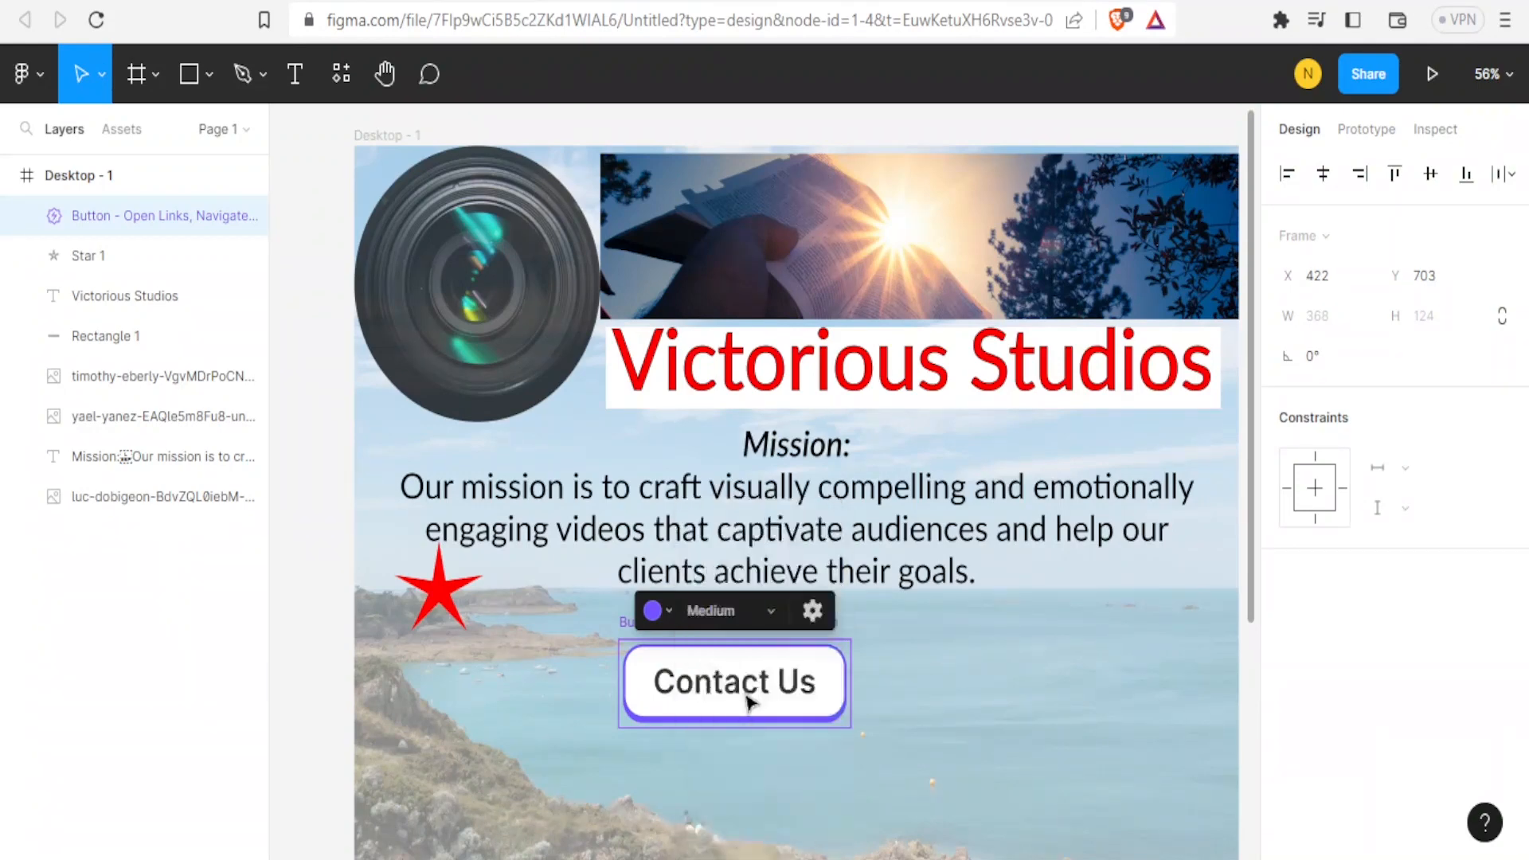
pyautogui.click(772, 611)
pyautogui.click(747, 588)
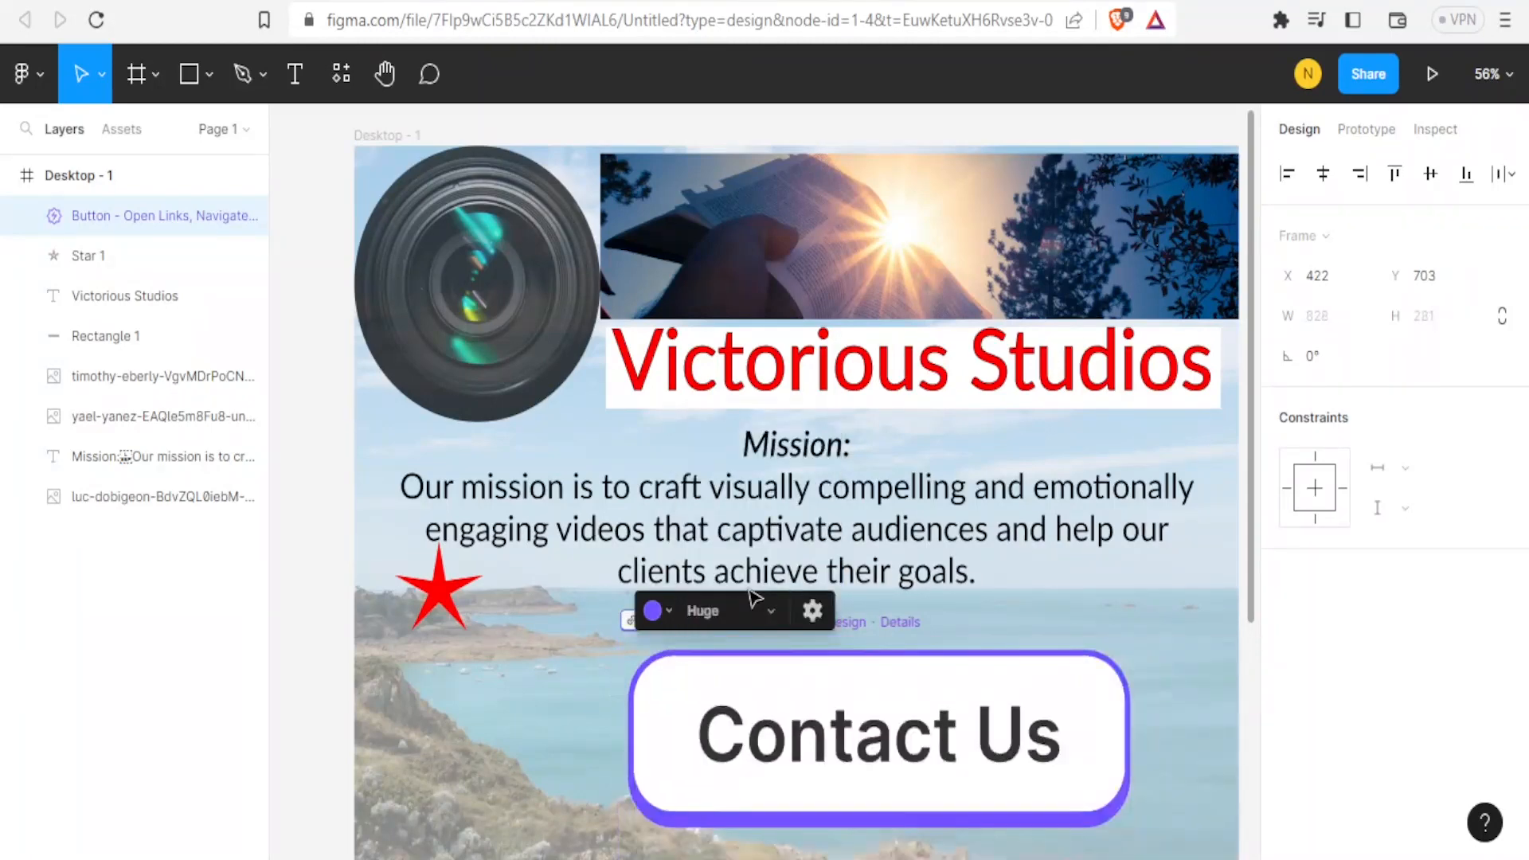
pyautogui.click(771, 609)
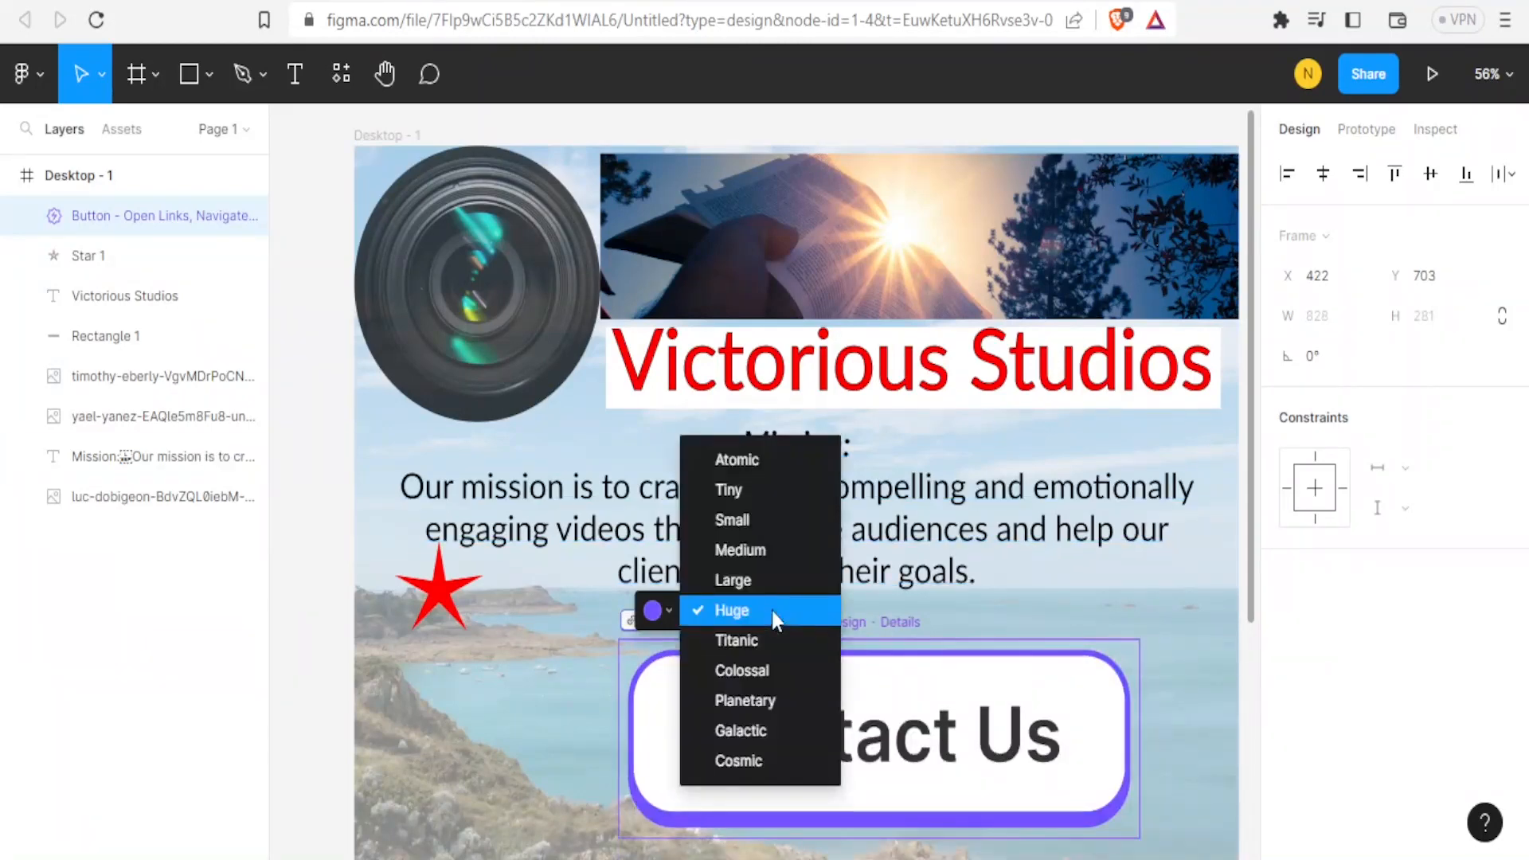
pyautogui.click(733, 492)
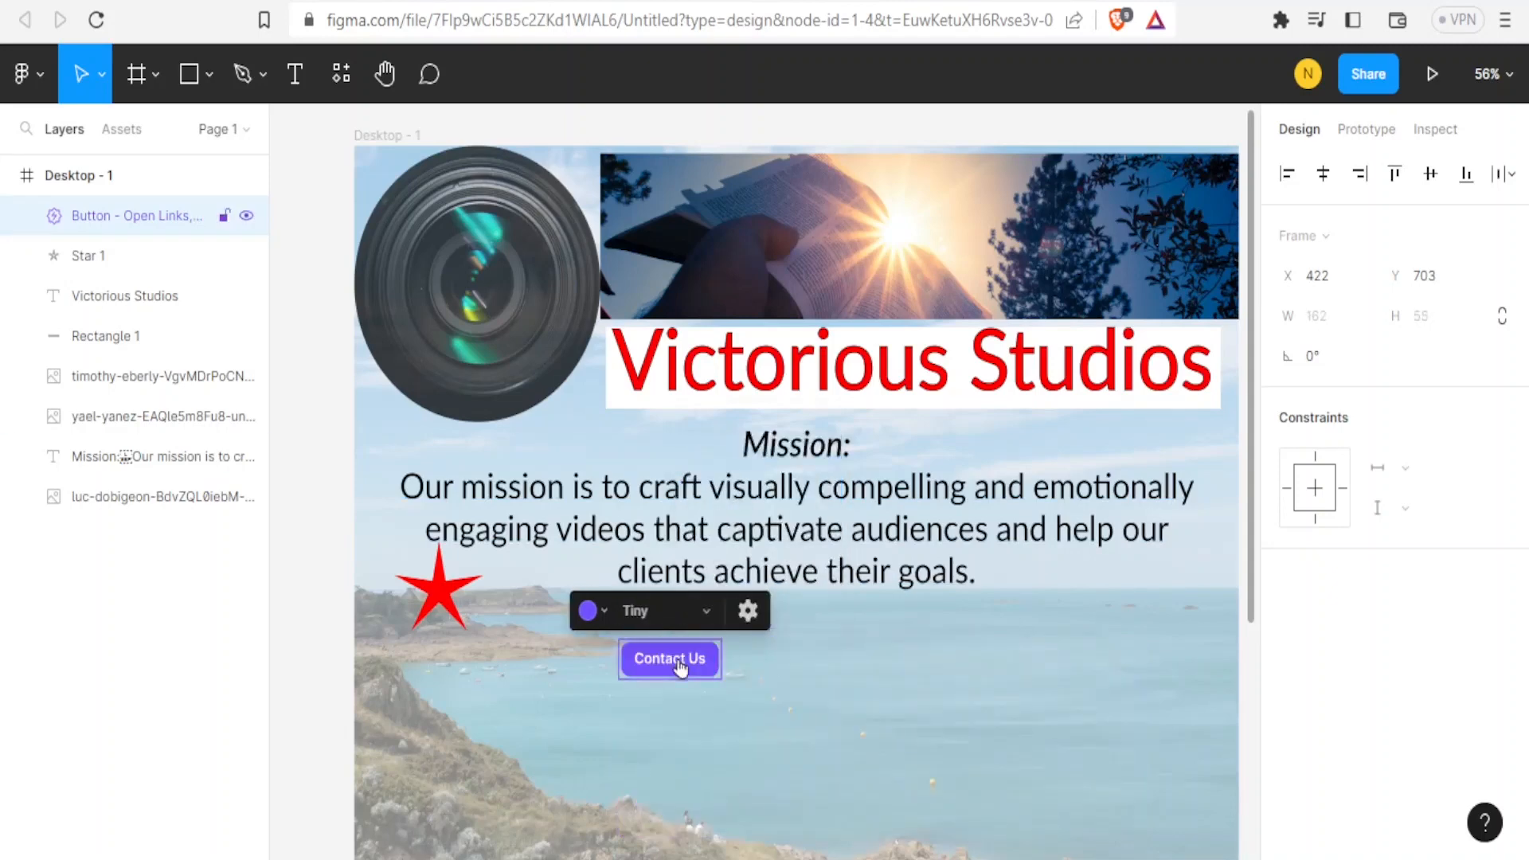
pyautogui.click(705, 612)
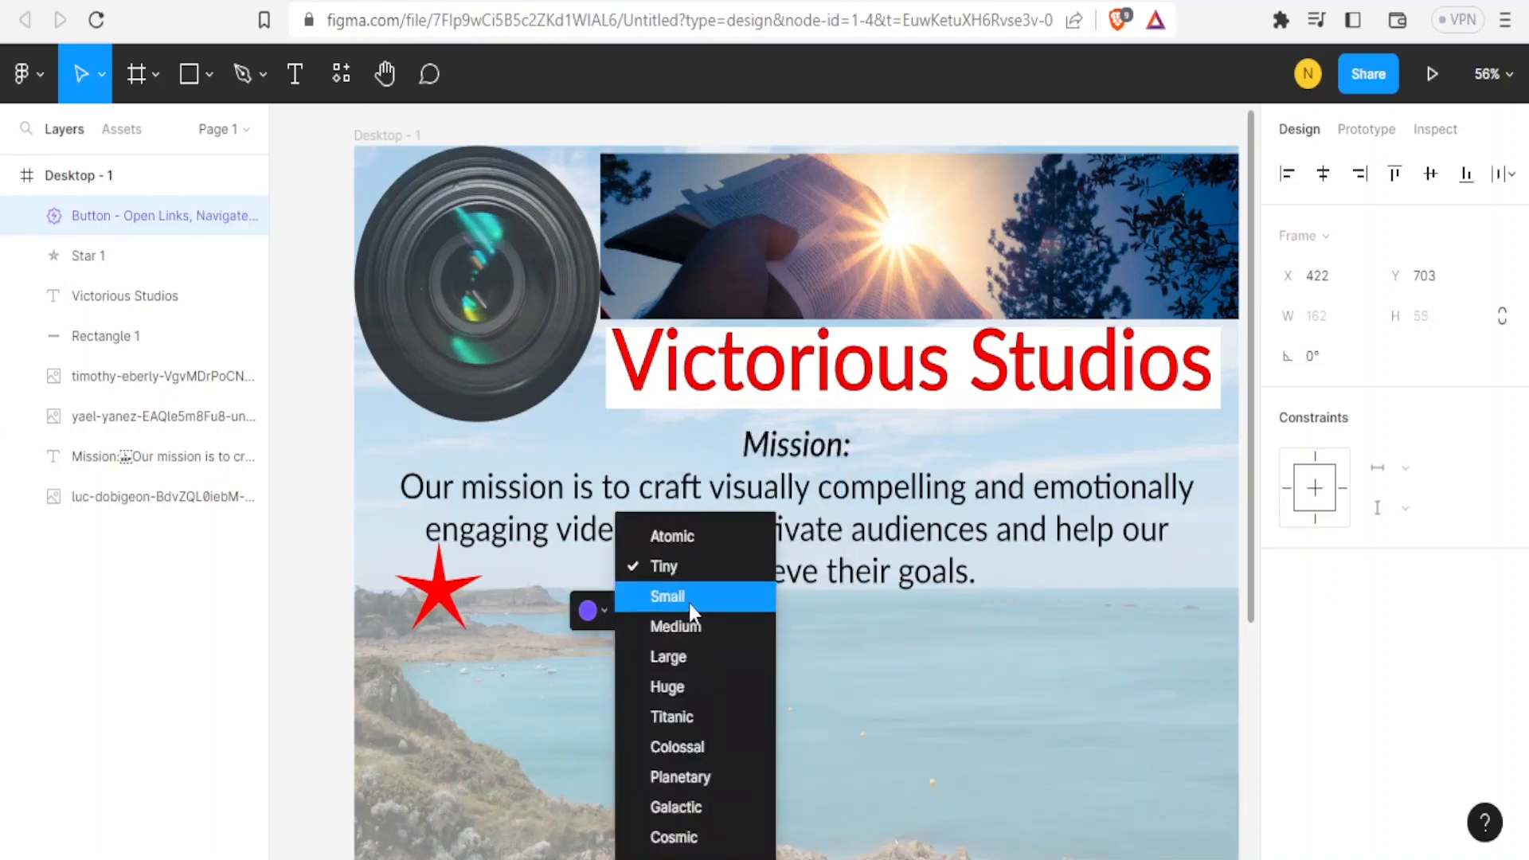
pyautogui.click(689, 603)
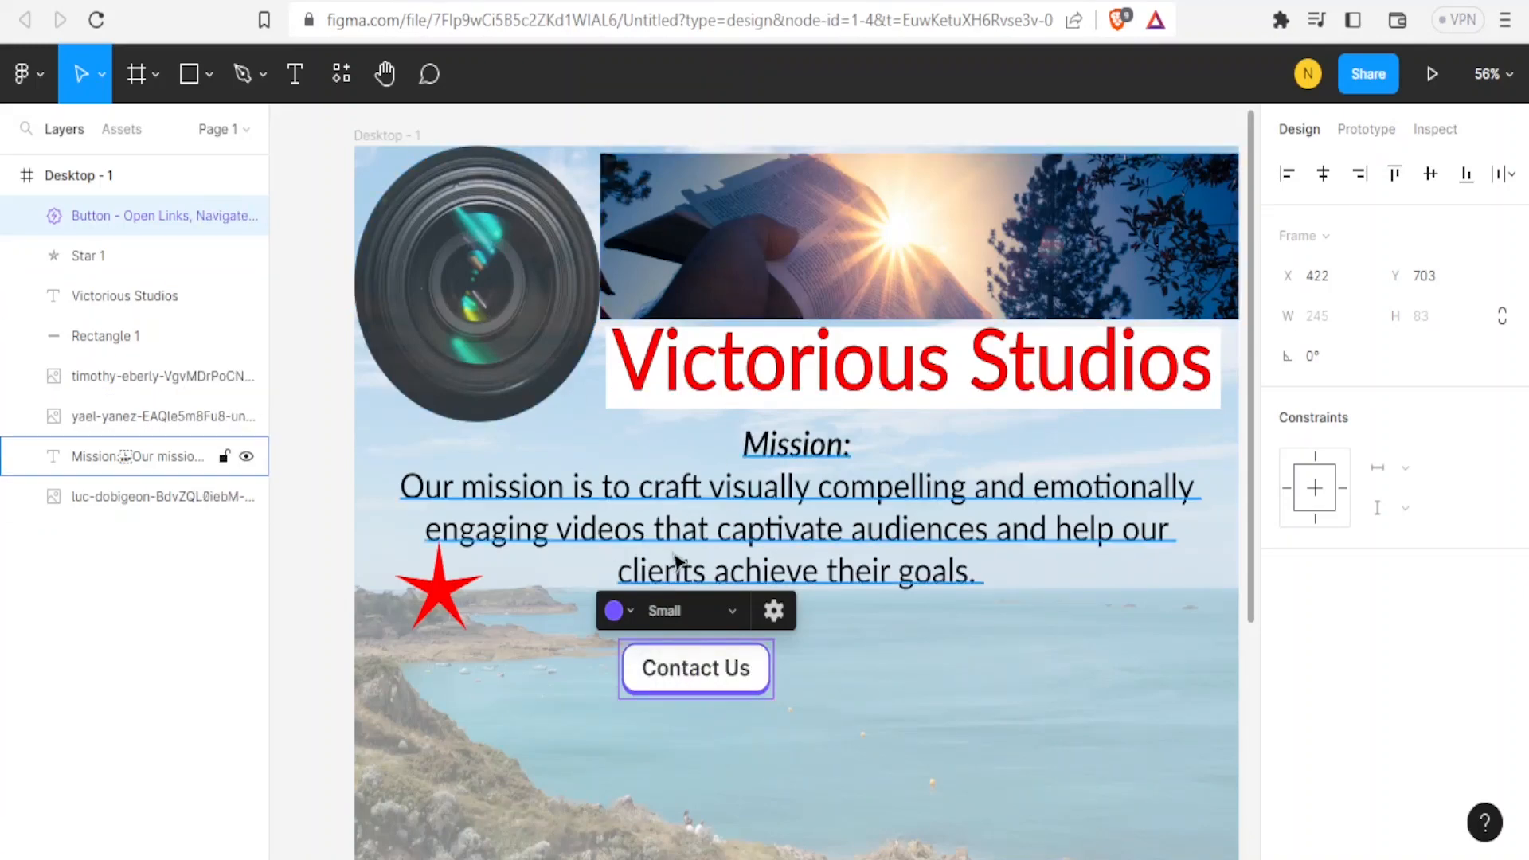
# Change the button colour to the red-orange swatch.
pyautogui.click(628, 611)
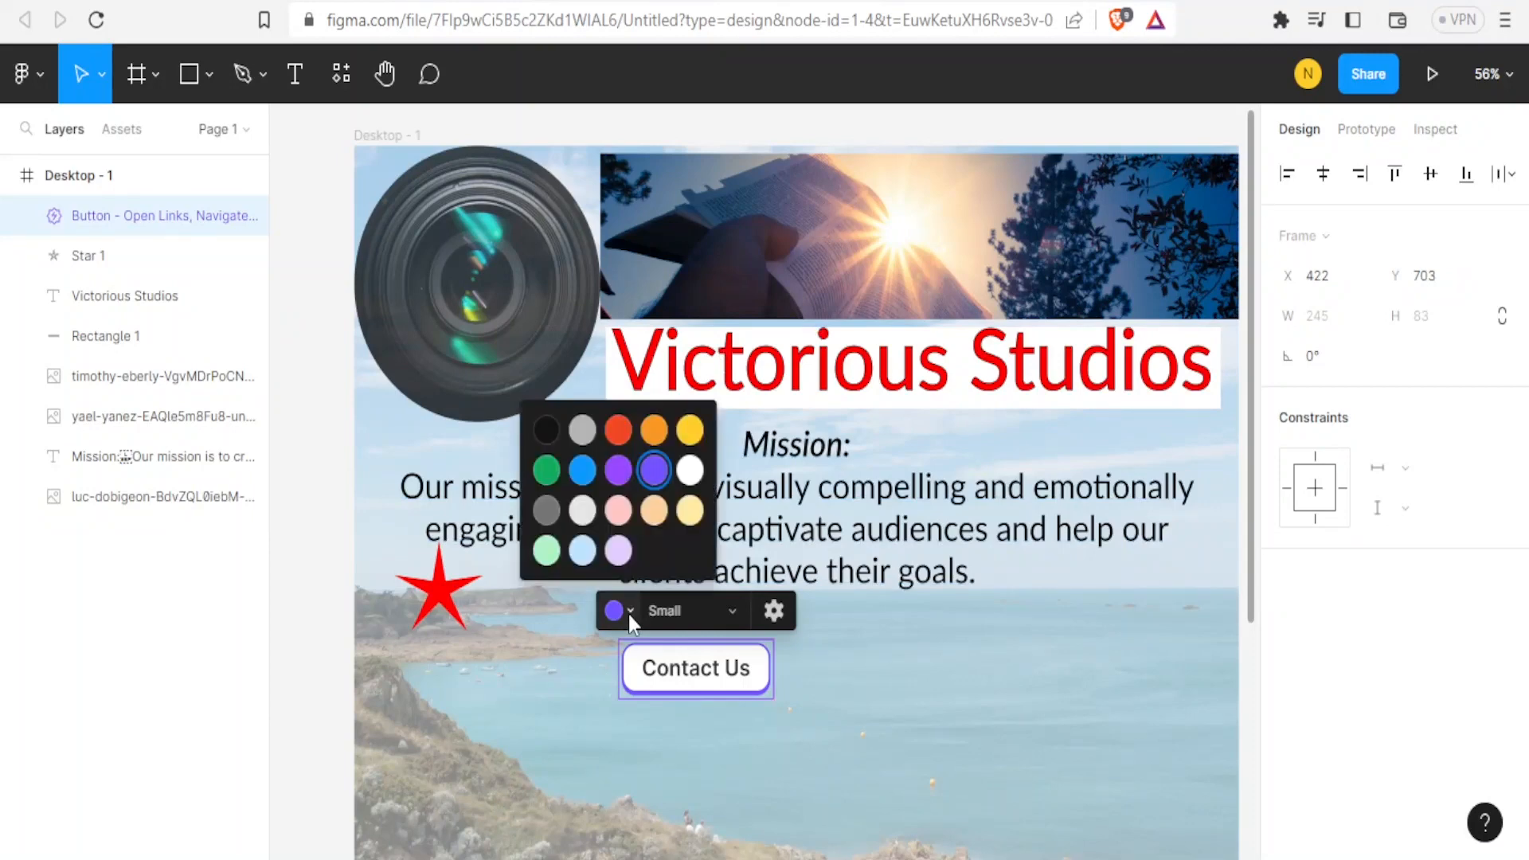
pyautogui.click(618, 437)
pyautogui.click(889, 701)
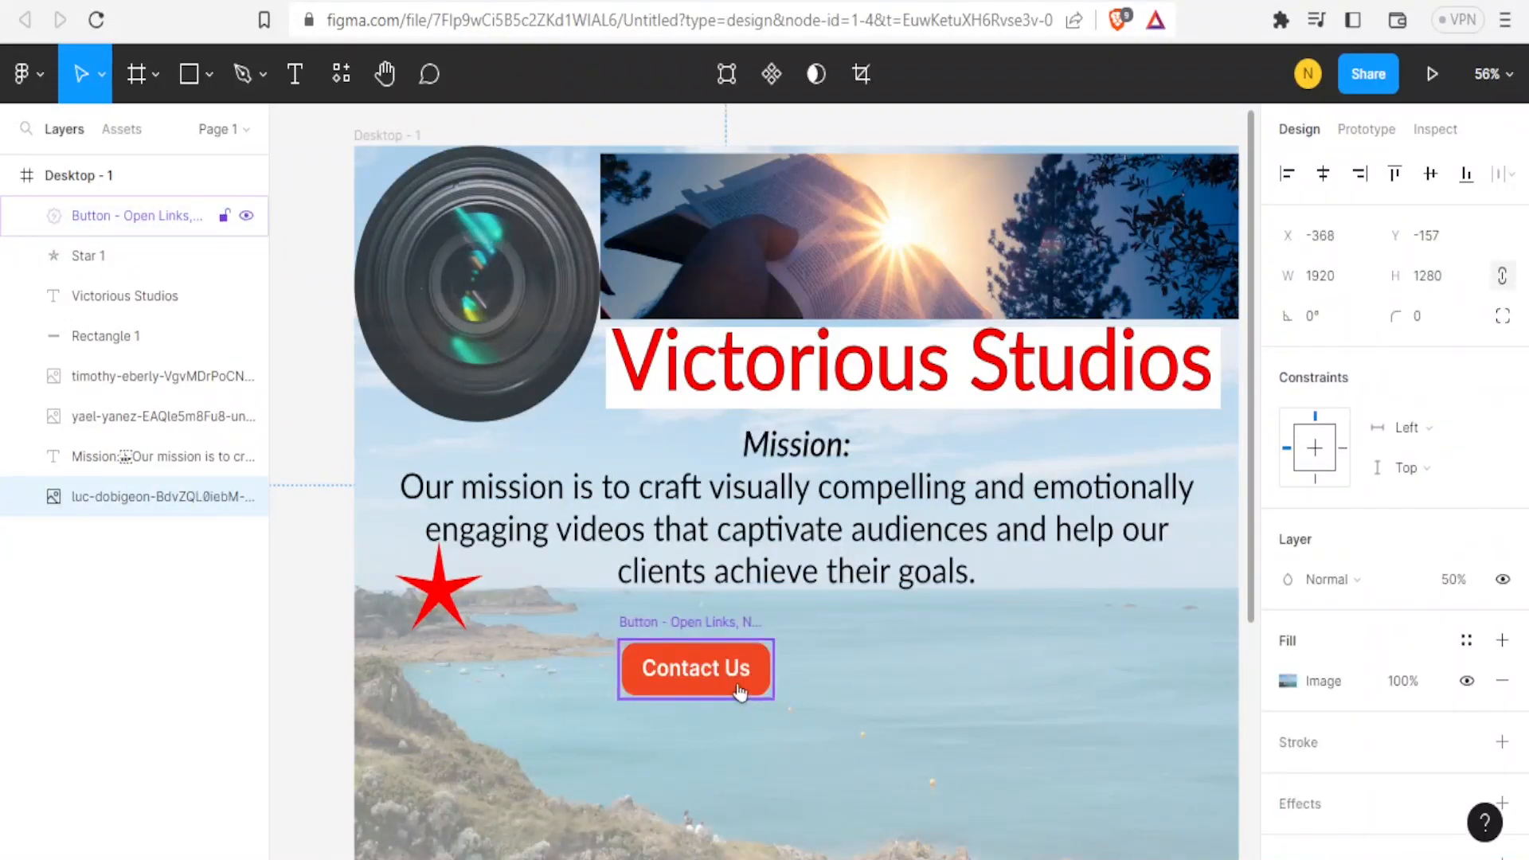
# Move the button and align it horizontally centred in the frame.
pyautogui.moveTo(699, 679); pyautogui.dragTo(799, 679)
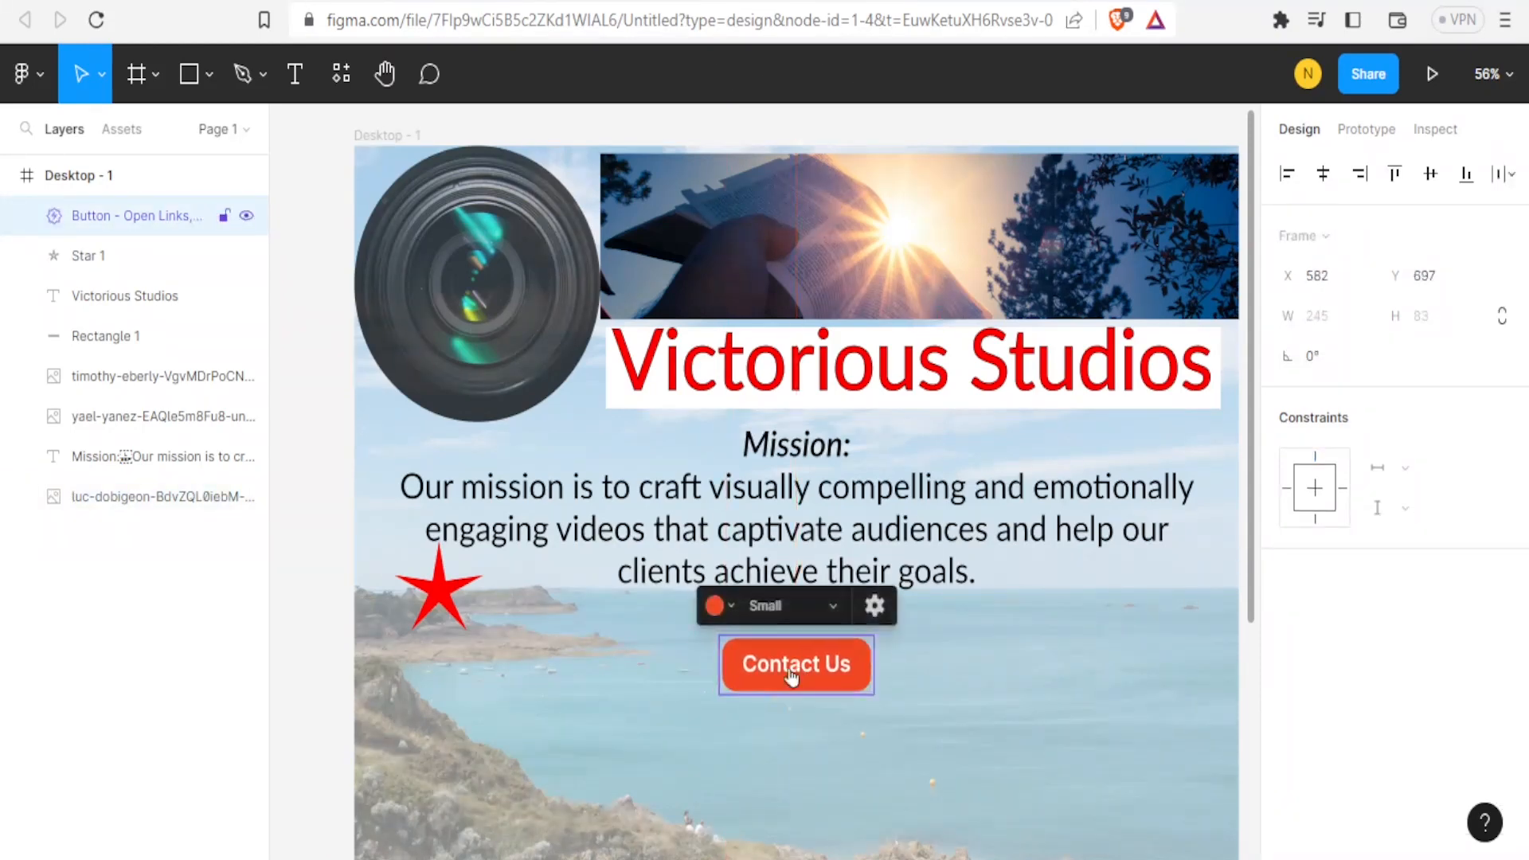
pyautogui.click(1362, 177)
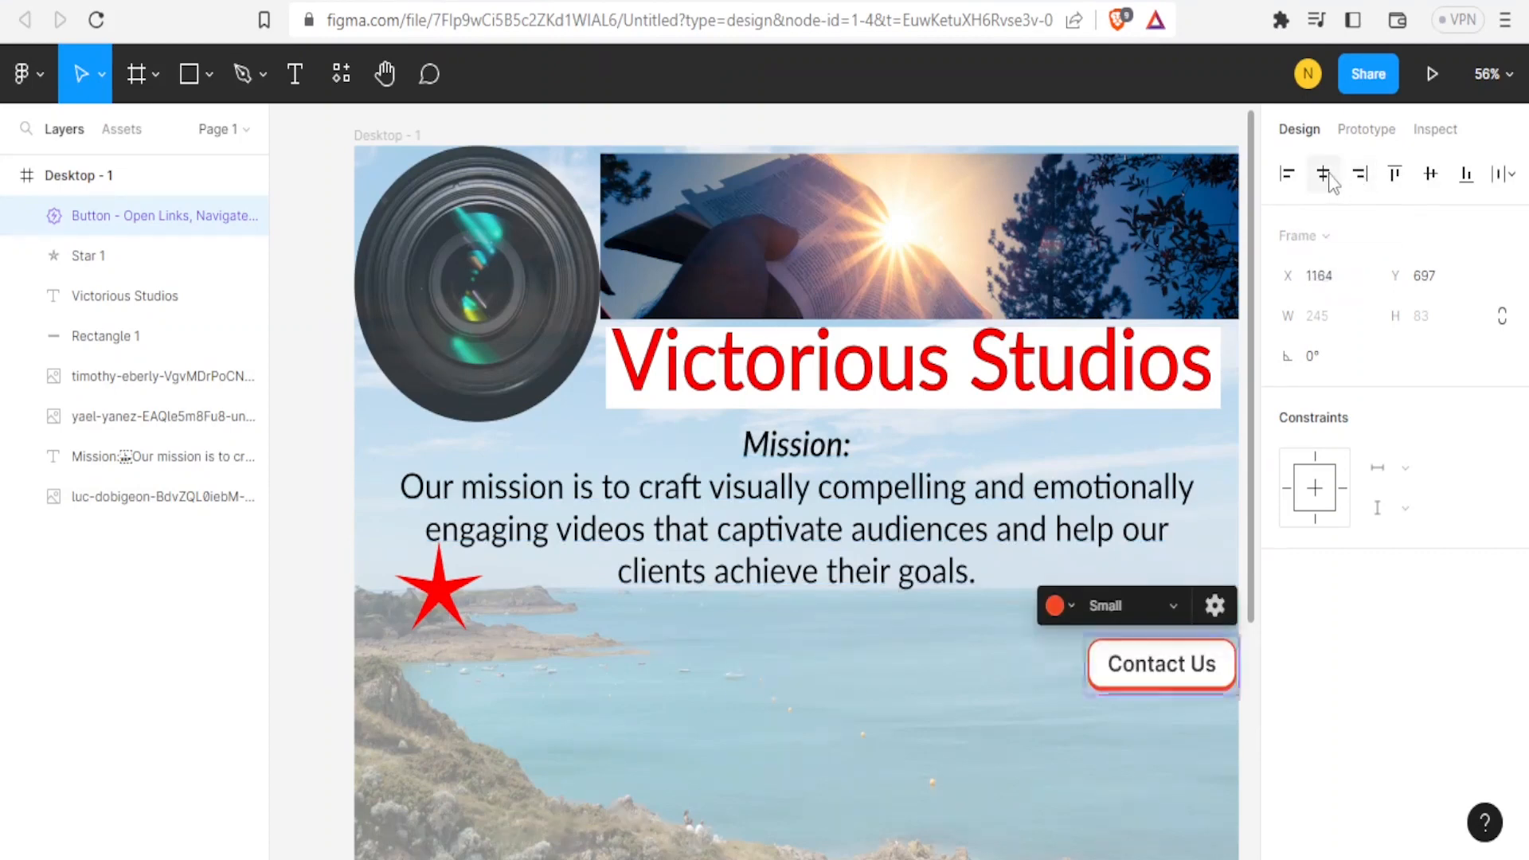
pyautogui.click(1329, 179)
pyautogui.click(1288, 177)
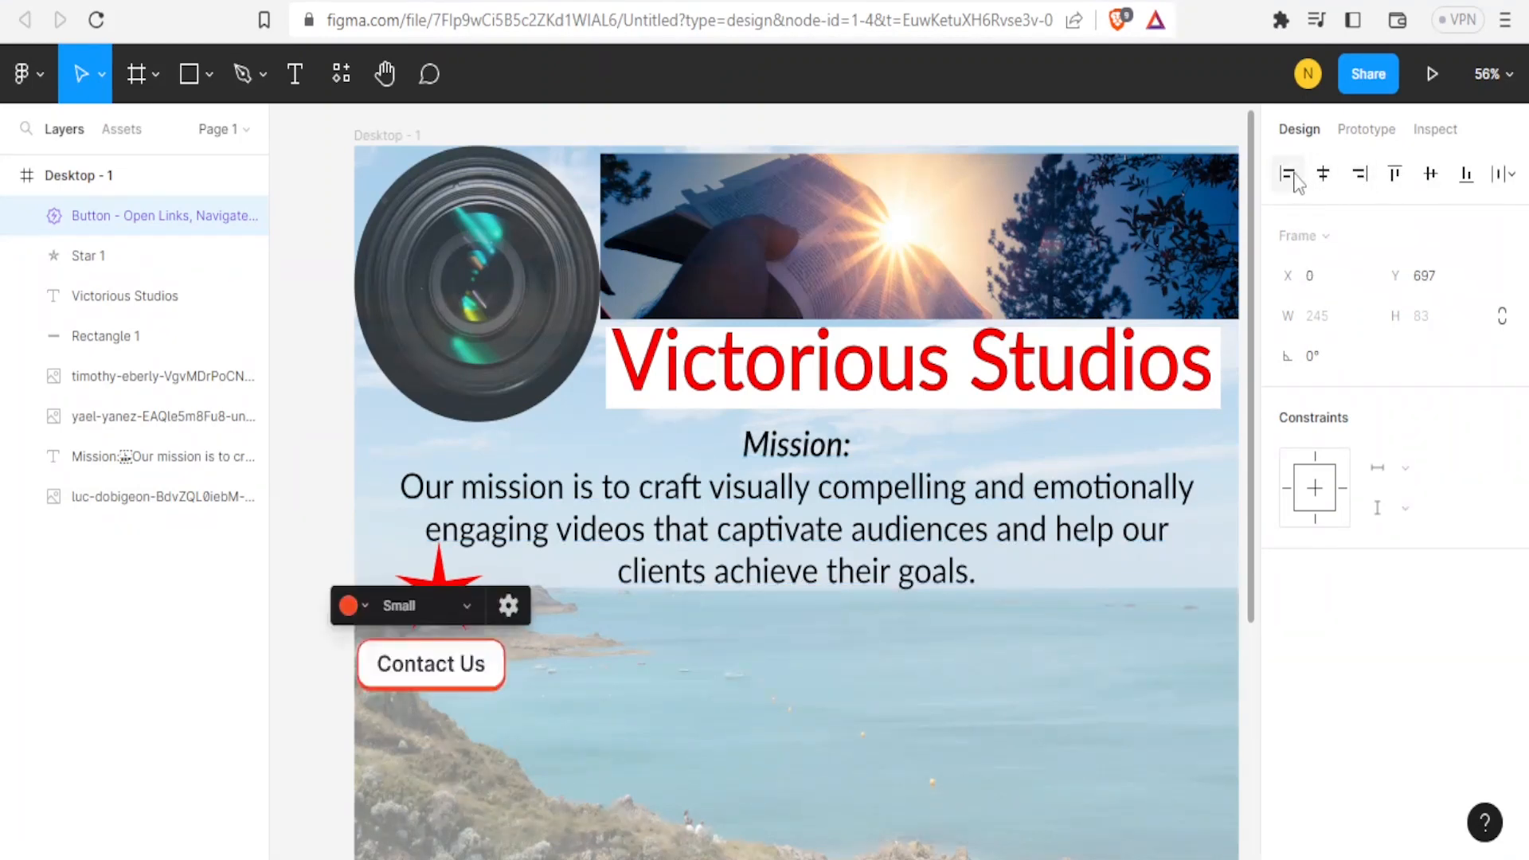
pyautogui.click(1362, 177)
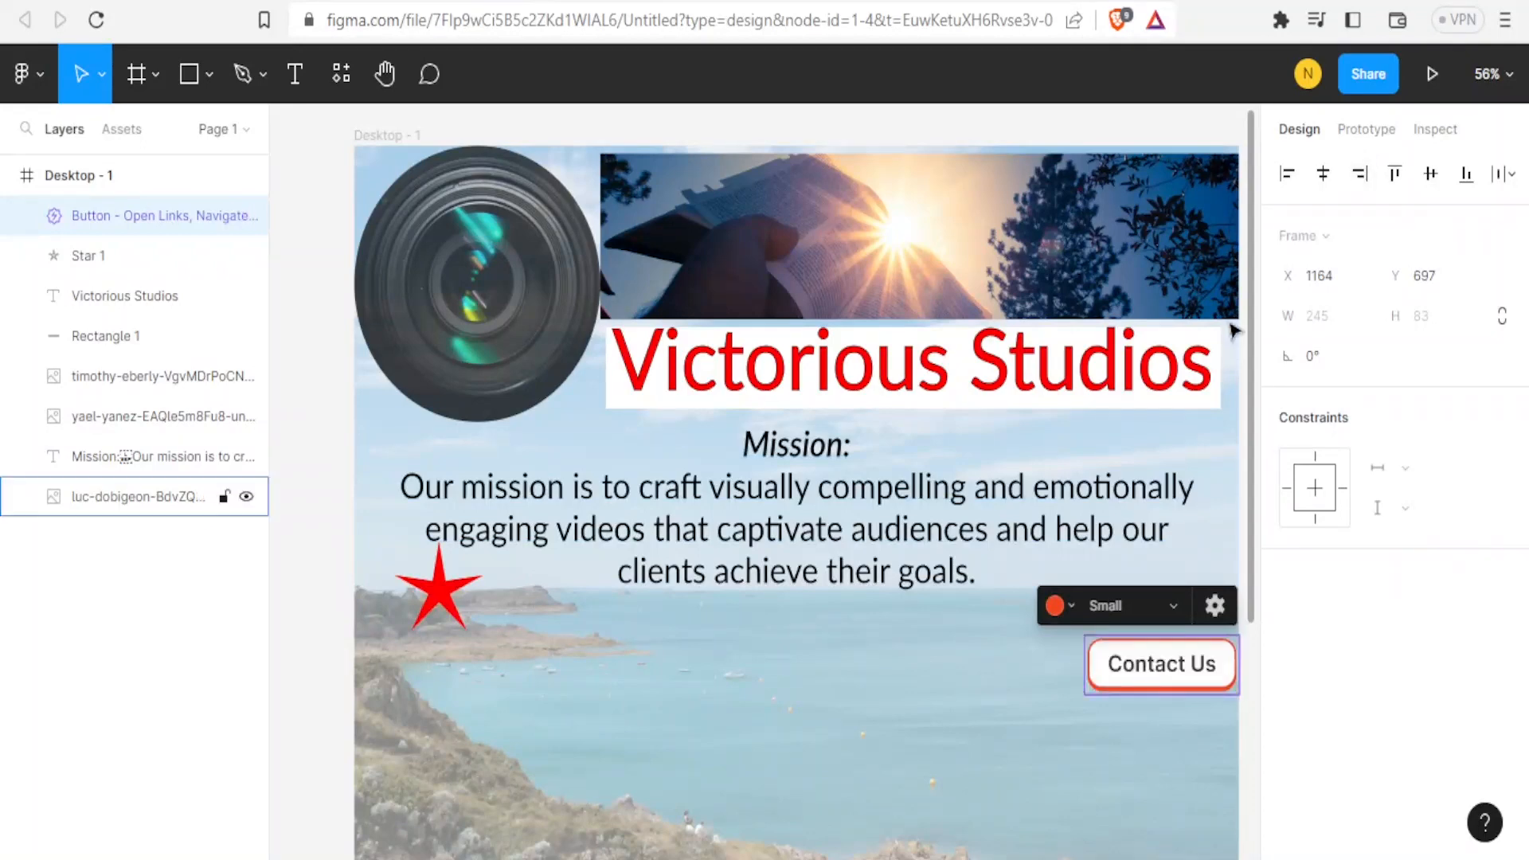
pyautogui.click(1324, 177)
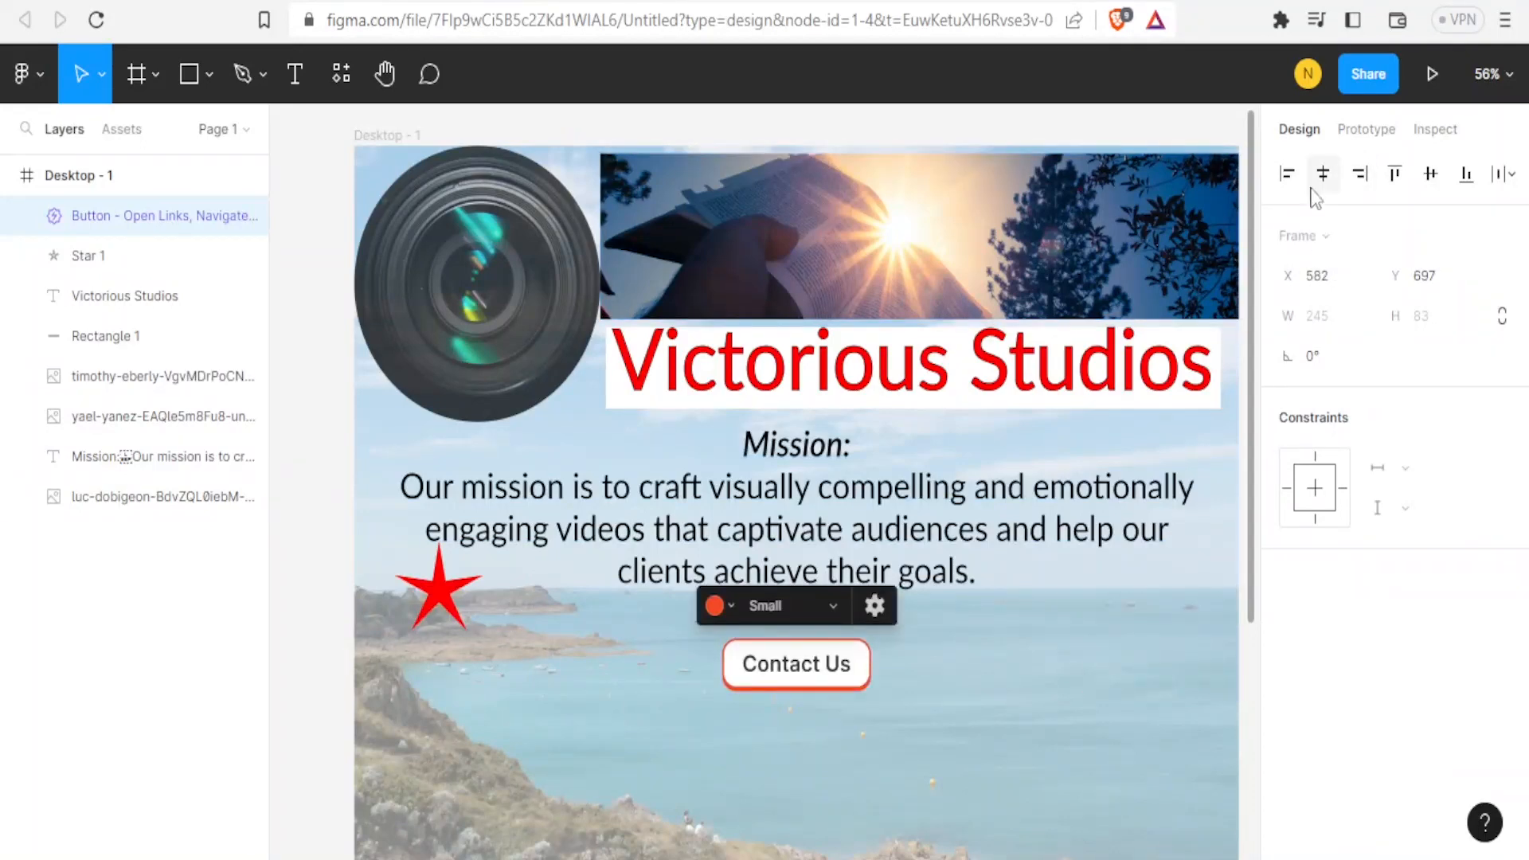
# Set the button size to Medium.
pyautogui.click(835, 605)
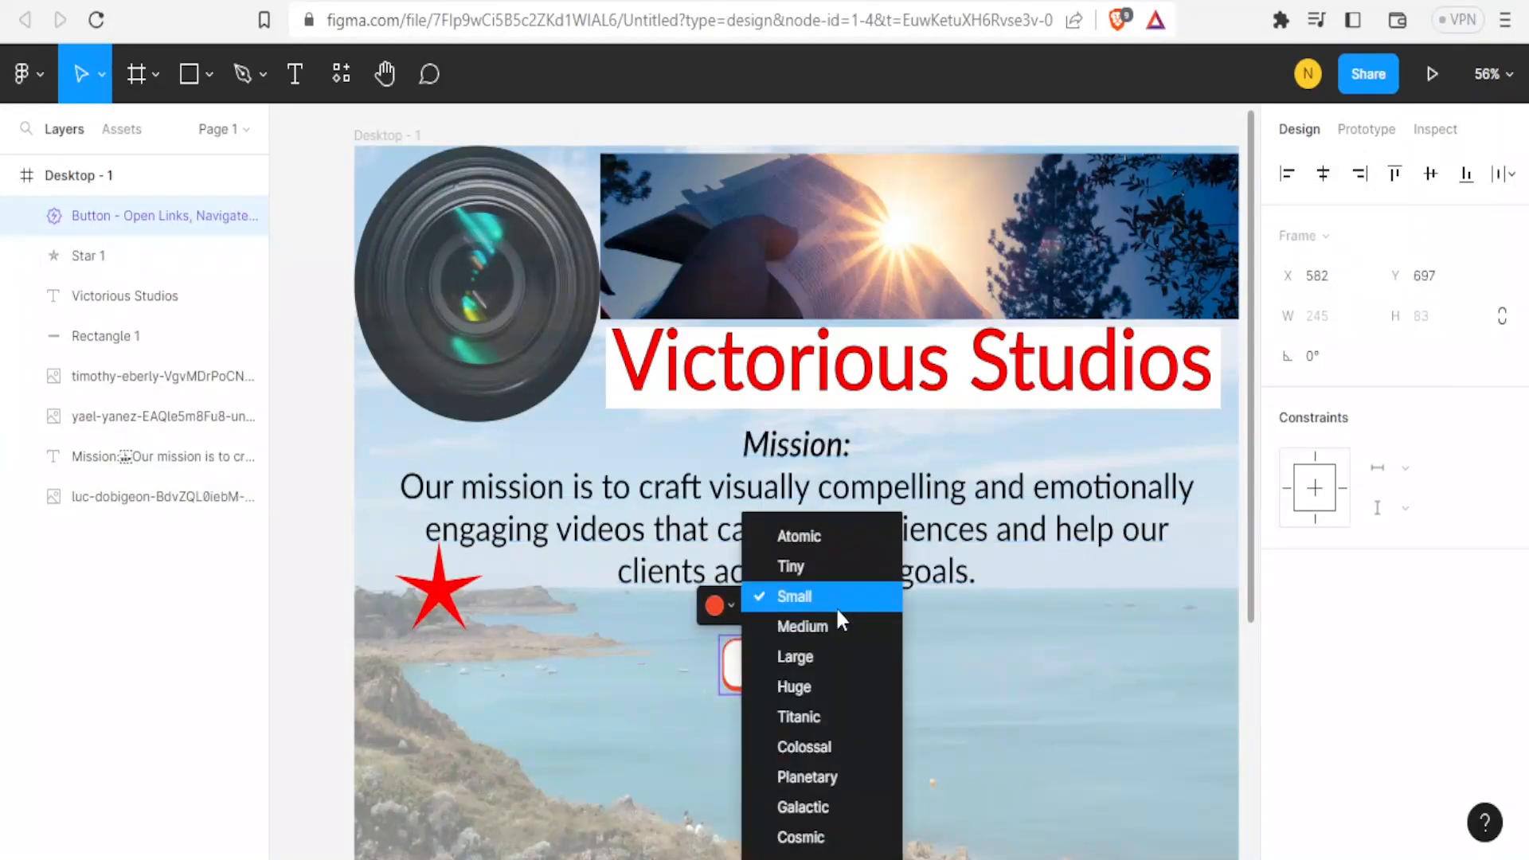
pyautogui.click(823, 628)
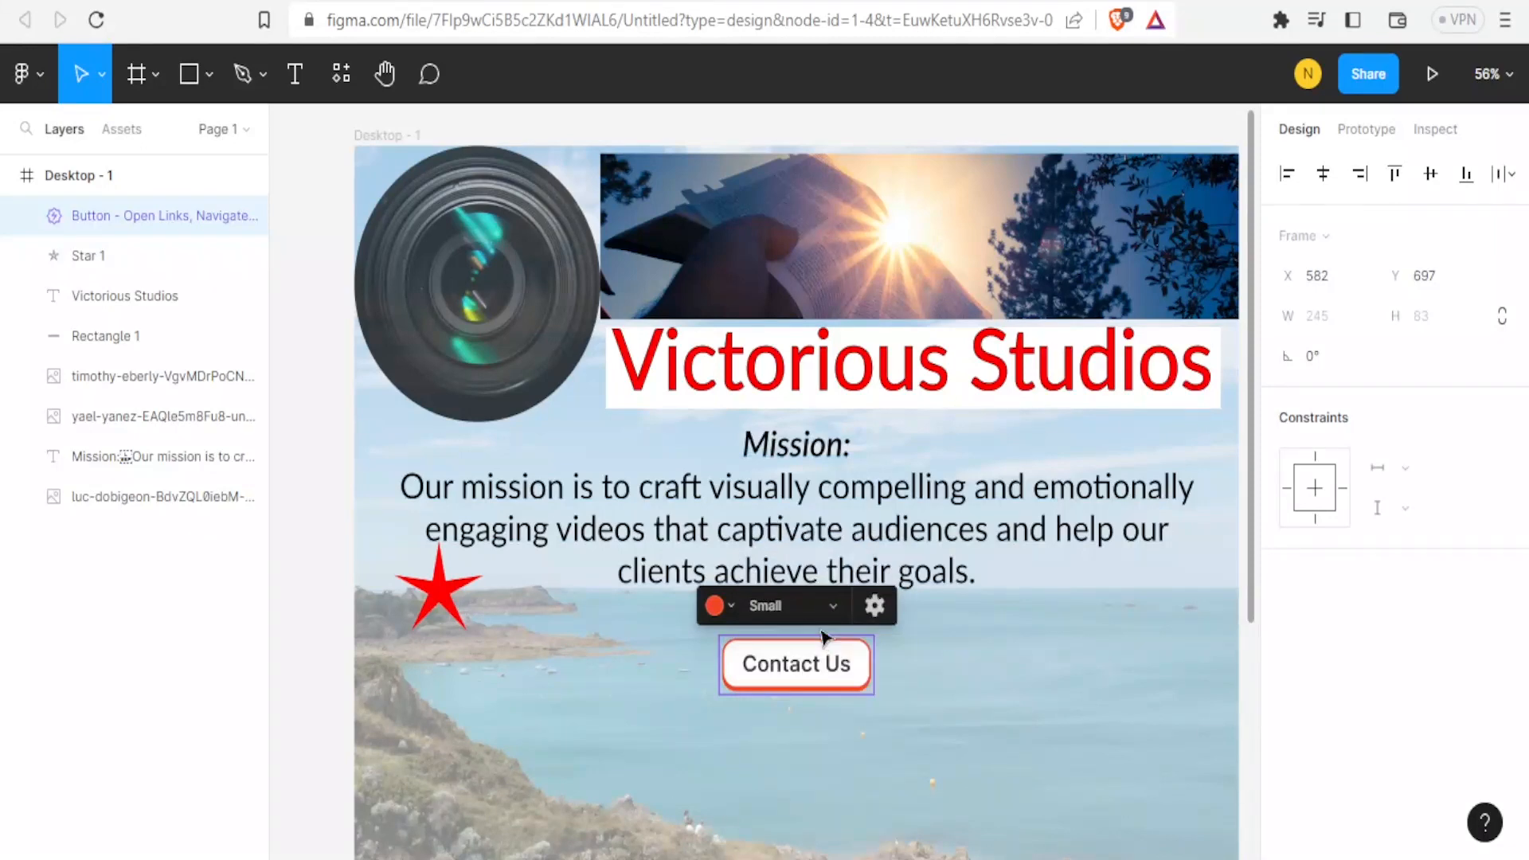
pyautogui.click(976, 701)
# Insert a Facebook icon from the Small n' Flat Icons by Iconduck plugin and place it below the button on the left.
pyautogui.moveTo(1257, 437); pyautogui.dragTo(1256, 528)
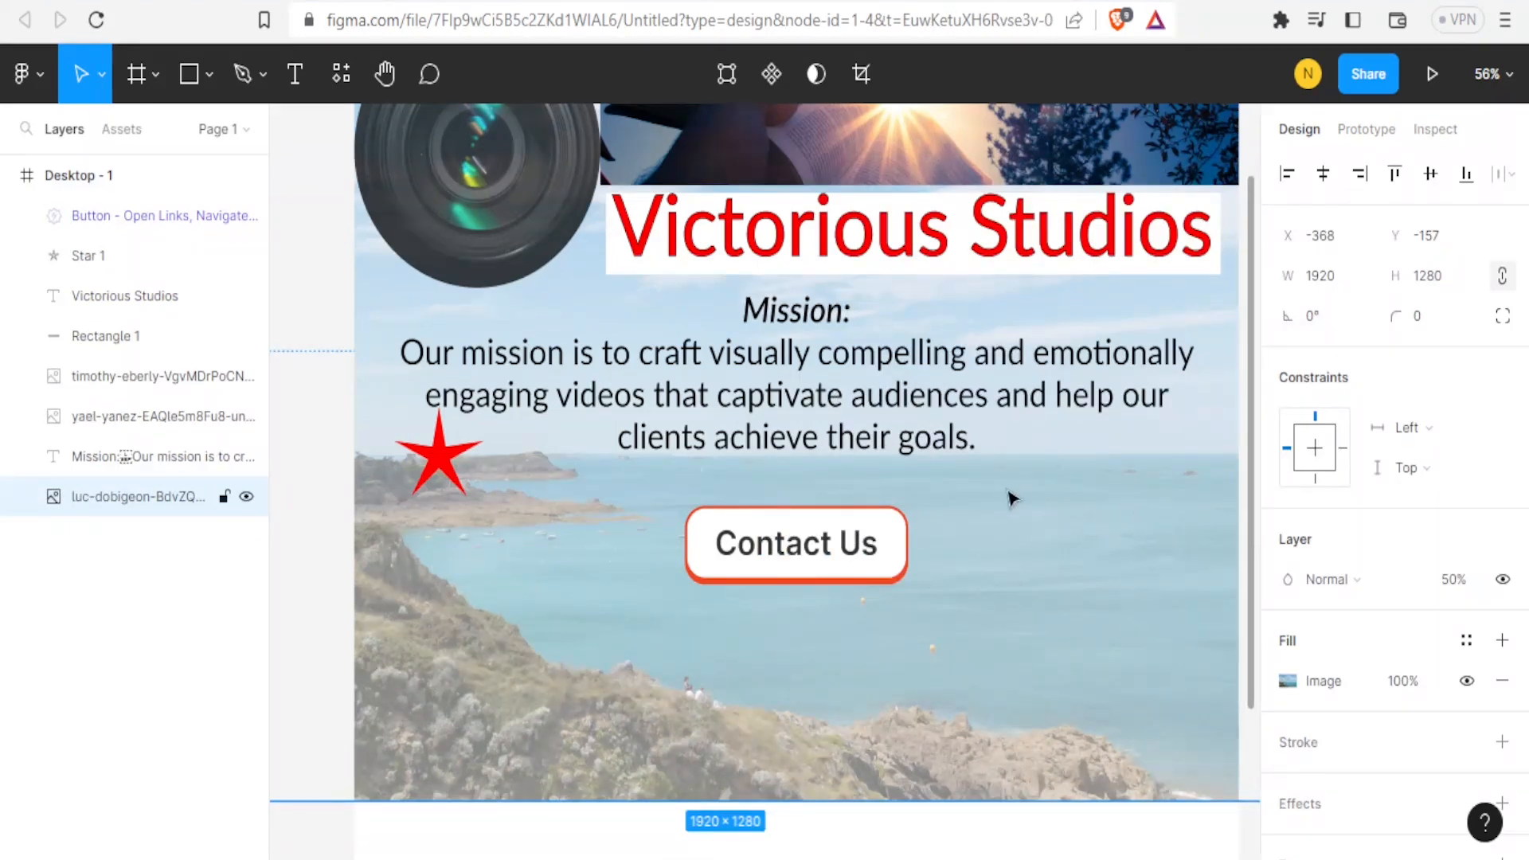
pyautogui.click(342, 73)
pyautogui.press('BackSpace')
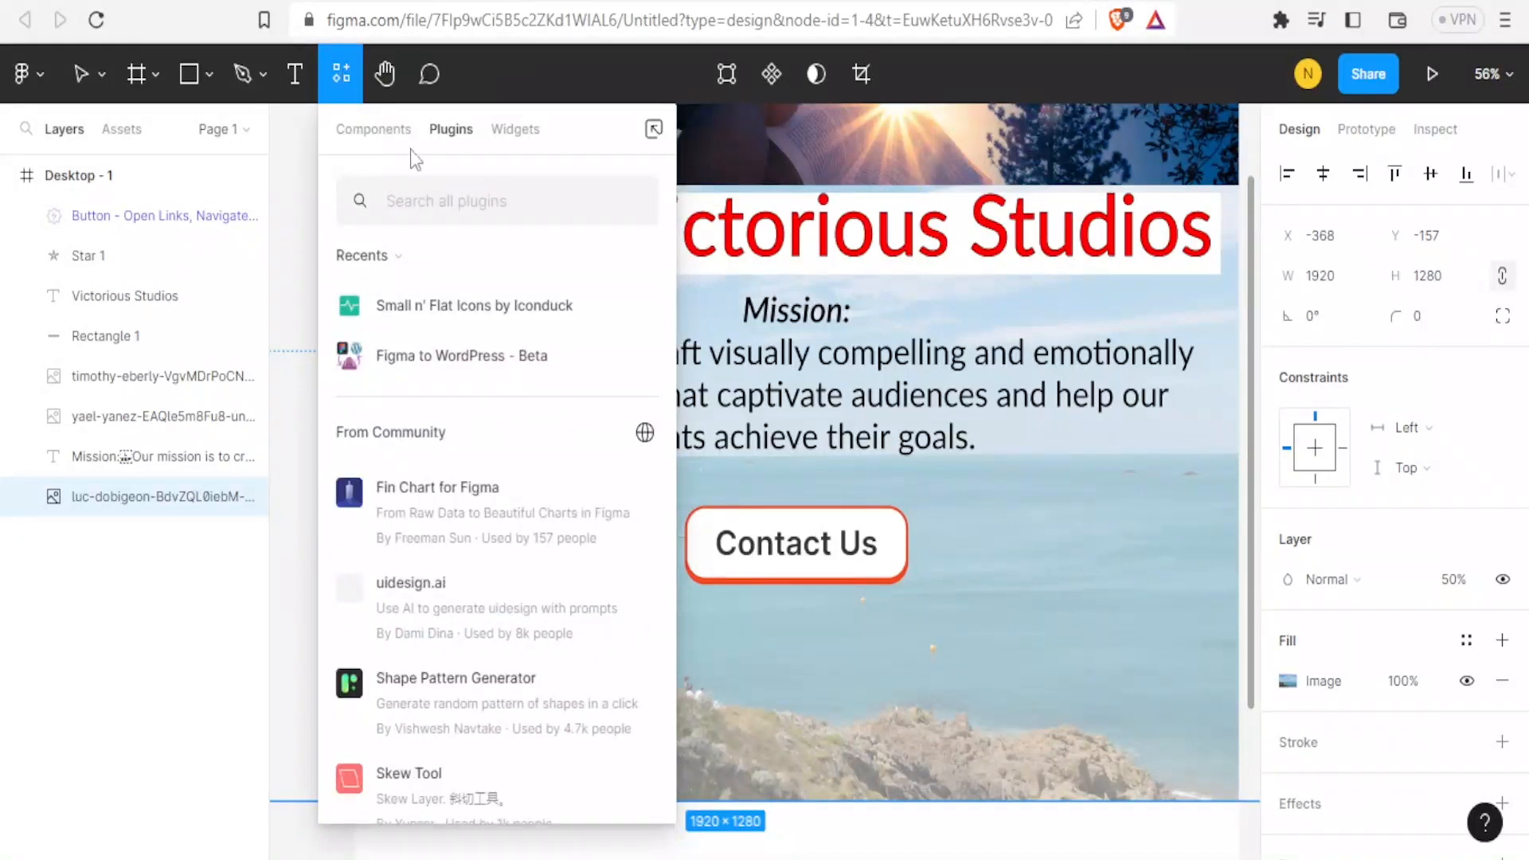
pyautogui.write('icons')
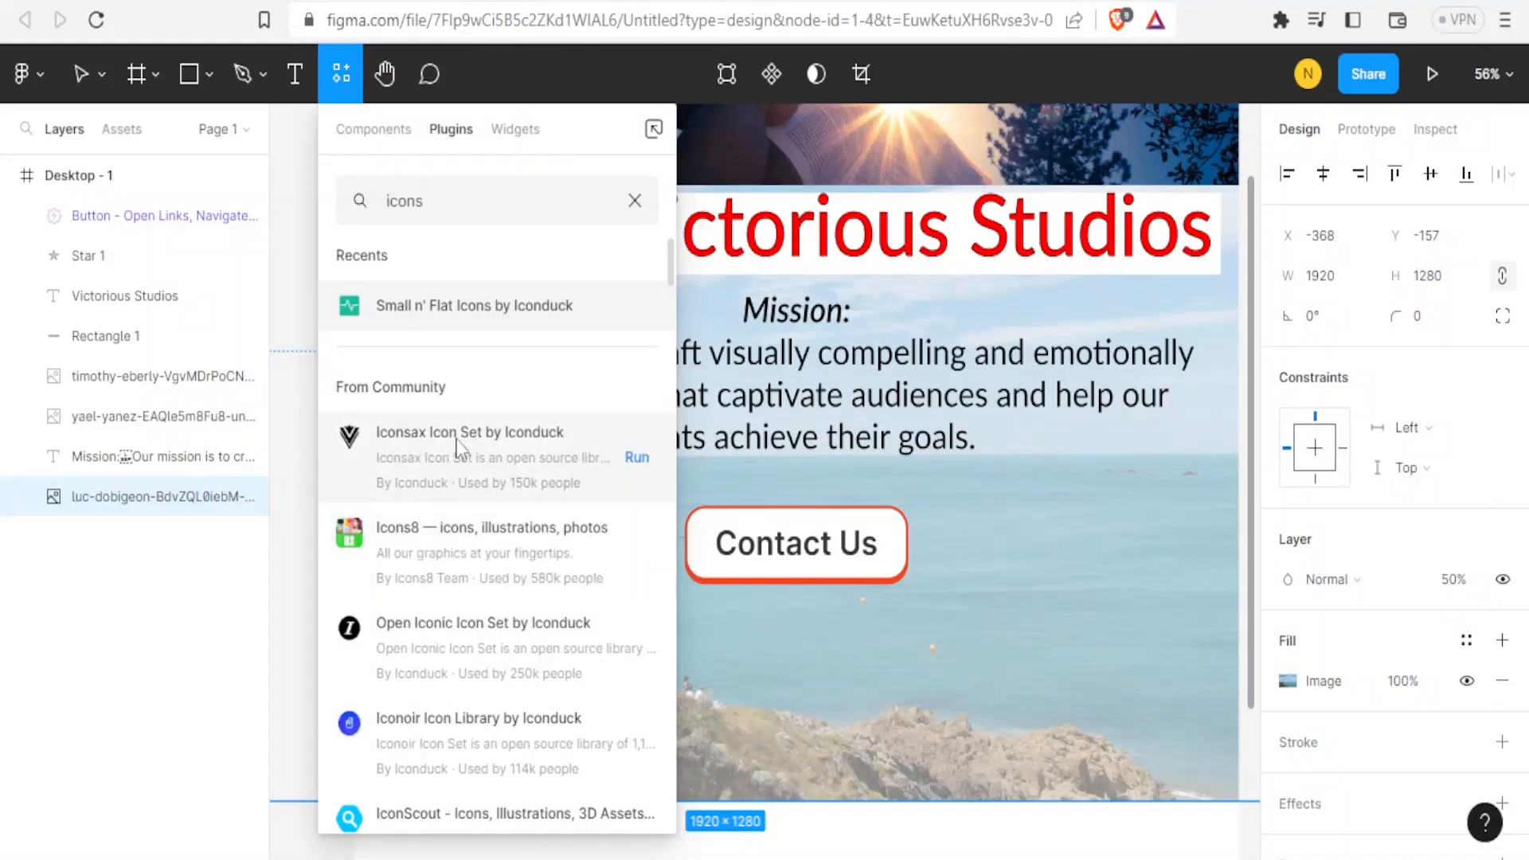
pyautogui.click(390, 200)
pyautogui.write('facebook')
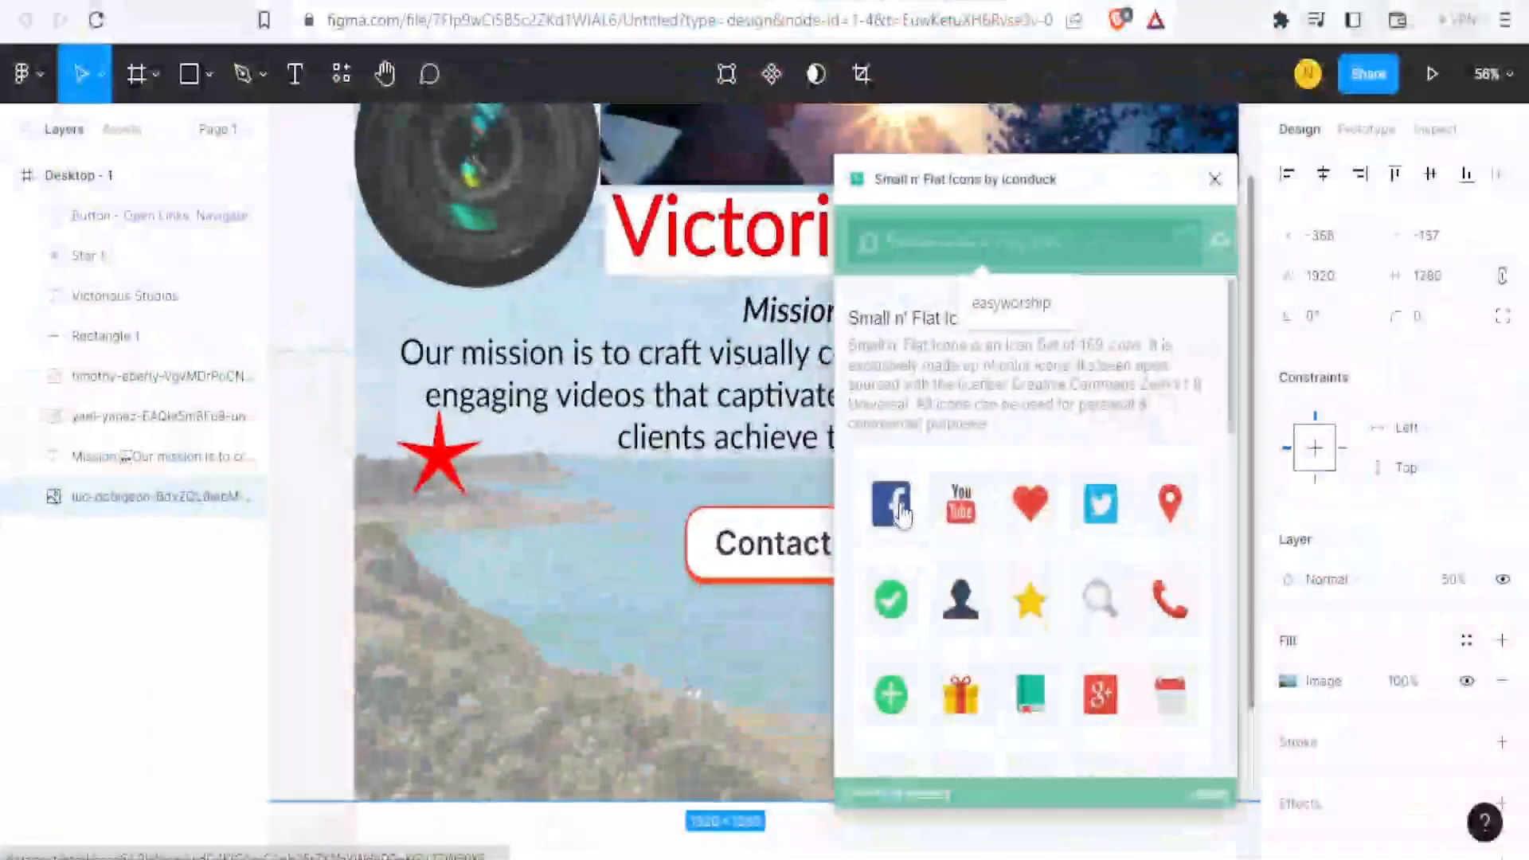
pyautogui.click(903, 514)
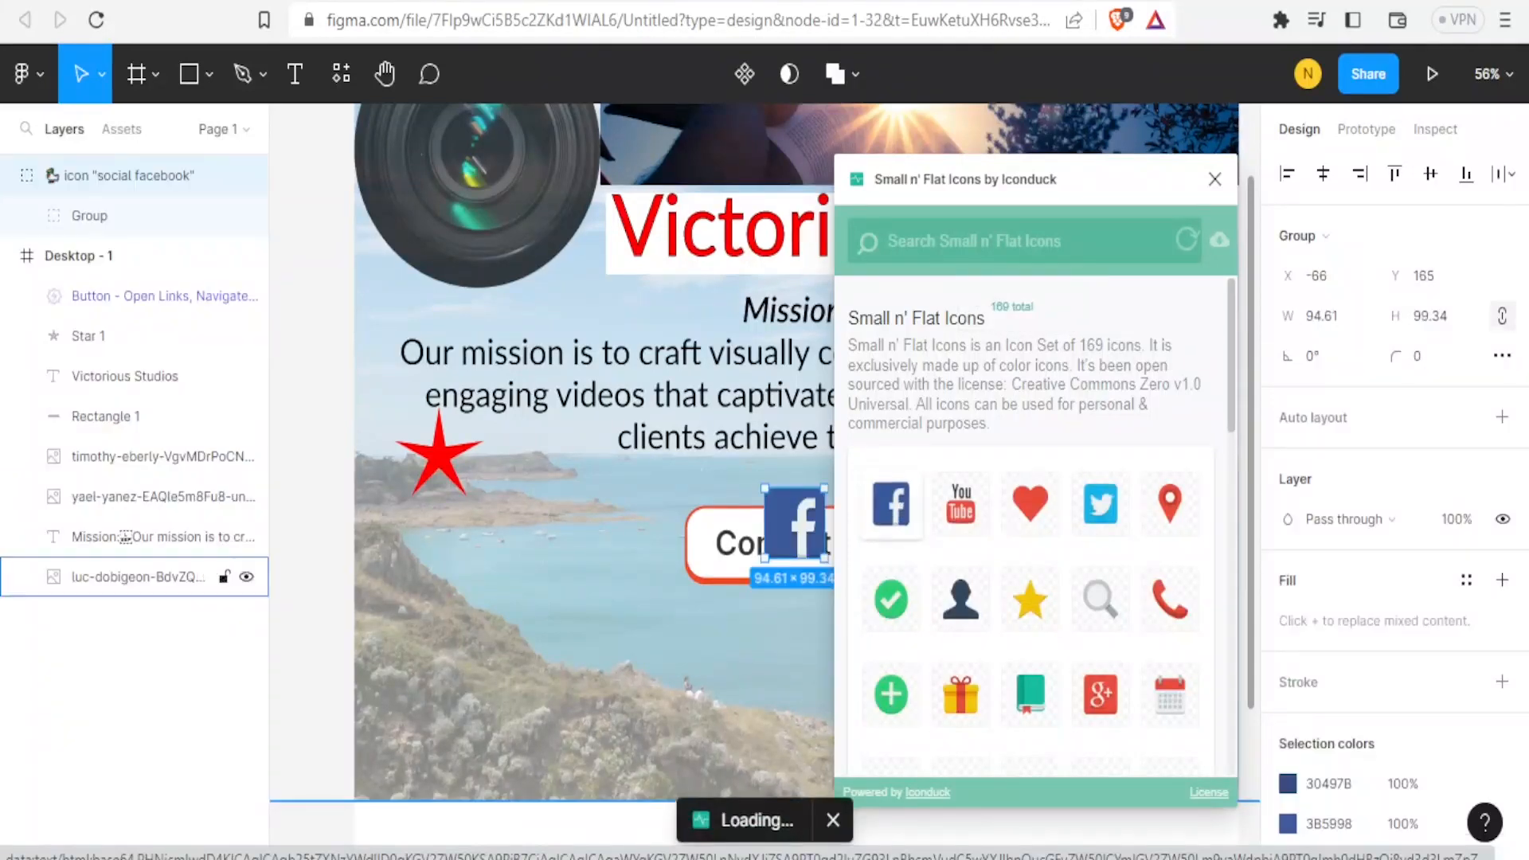
pyautogui.moveTo(816, 532); pyautogui.dragTo(515, 638)
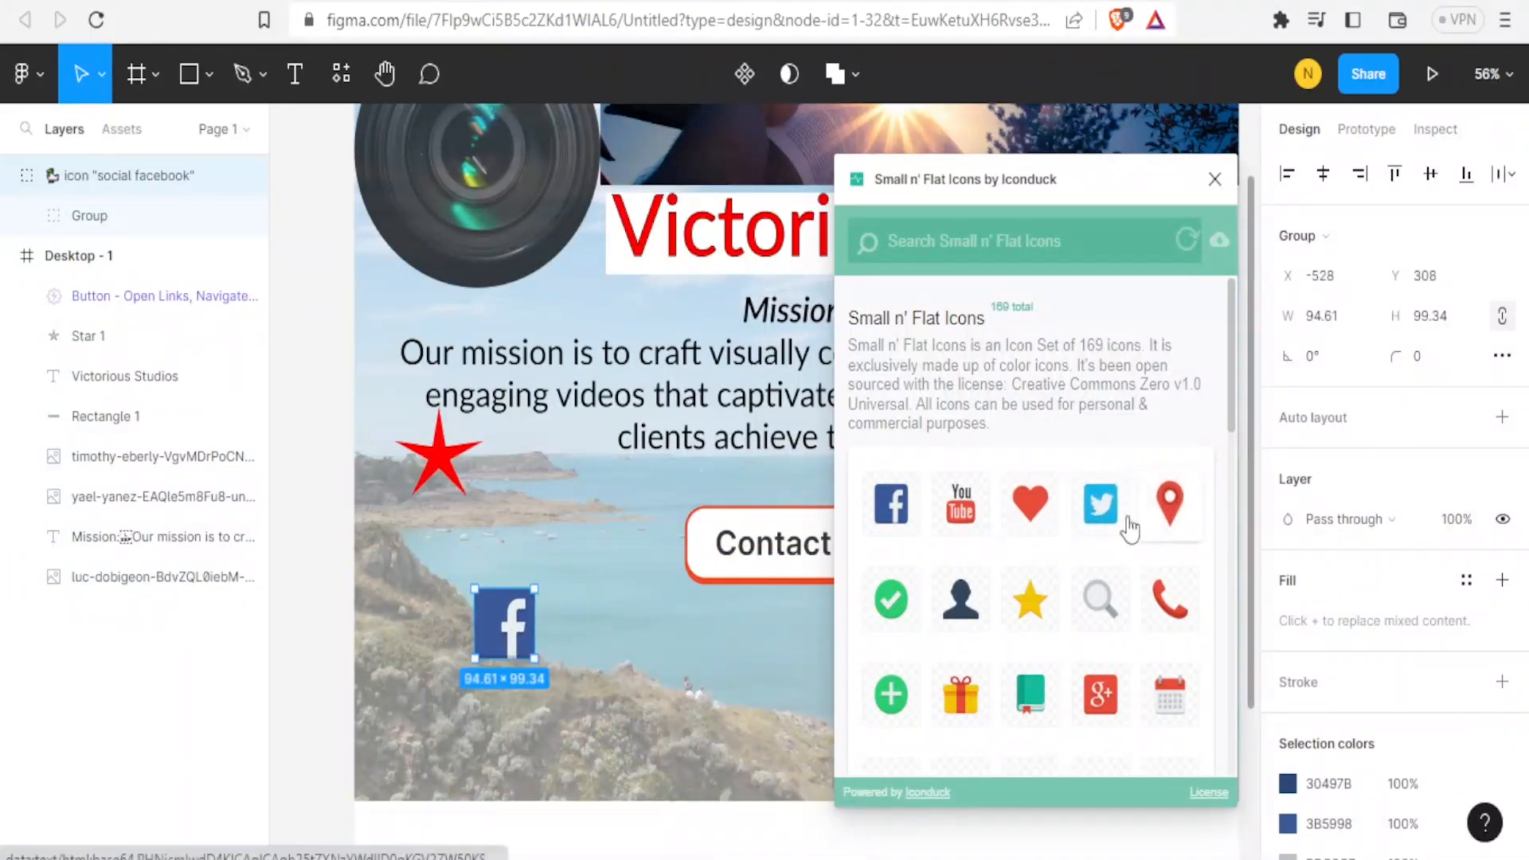
# Add YouTube and Twitter icons from the plugin and close the plugin window.
pyautogui.click(972, 518)
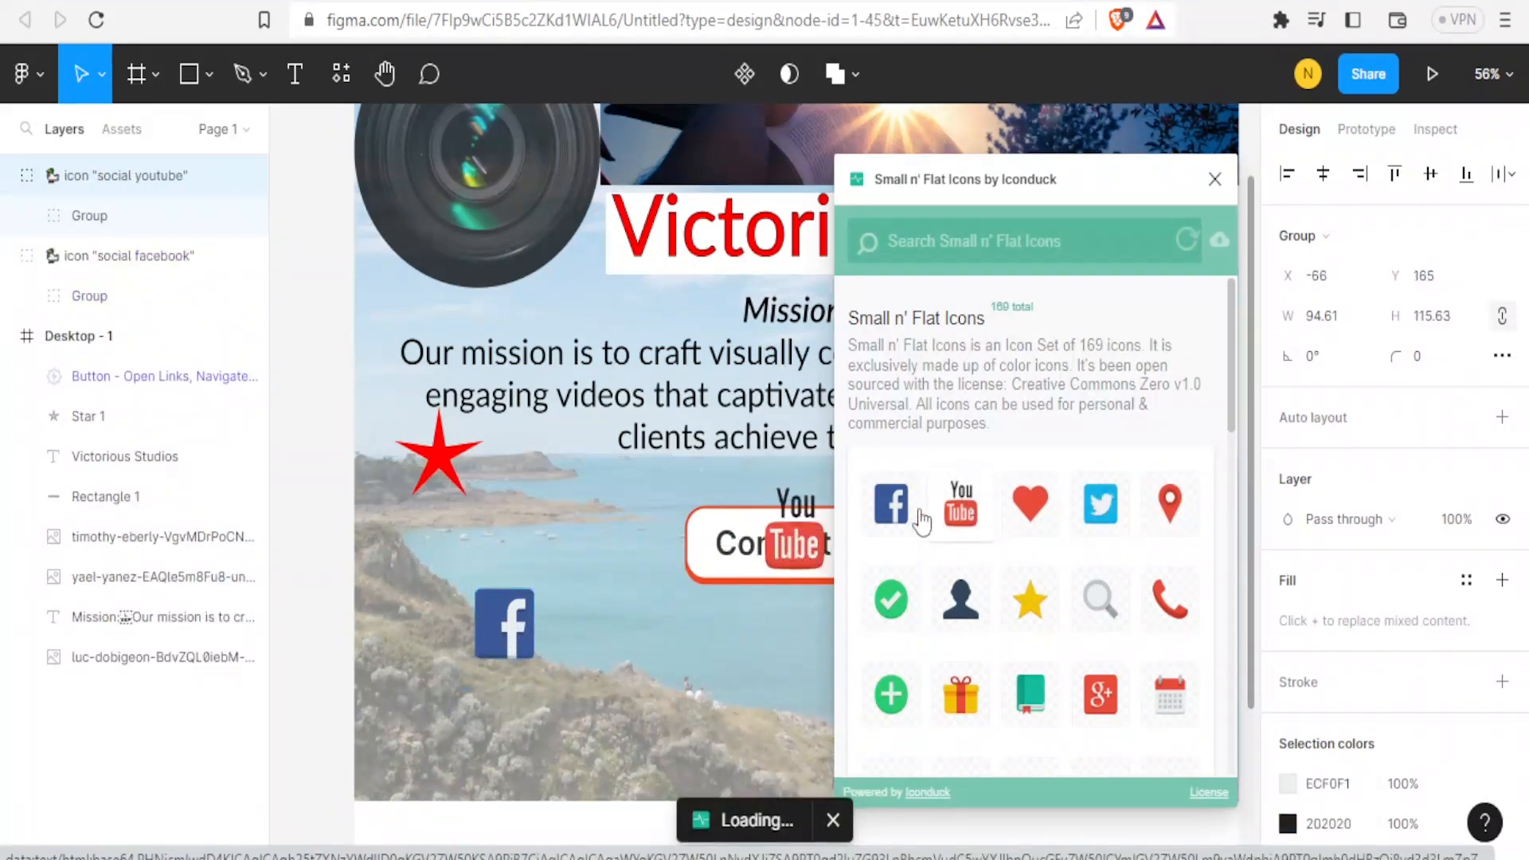
pyautogui.click(1102, 517)
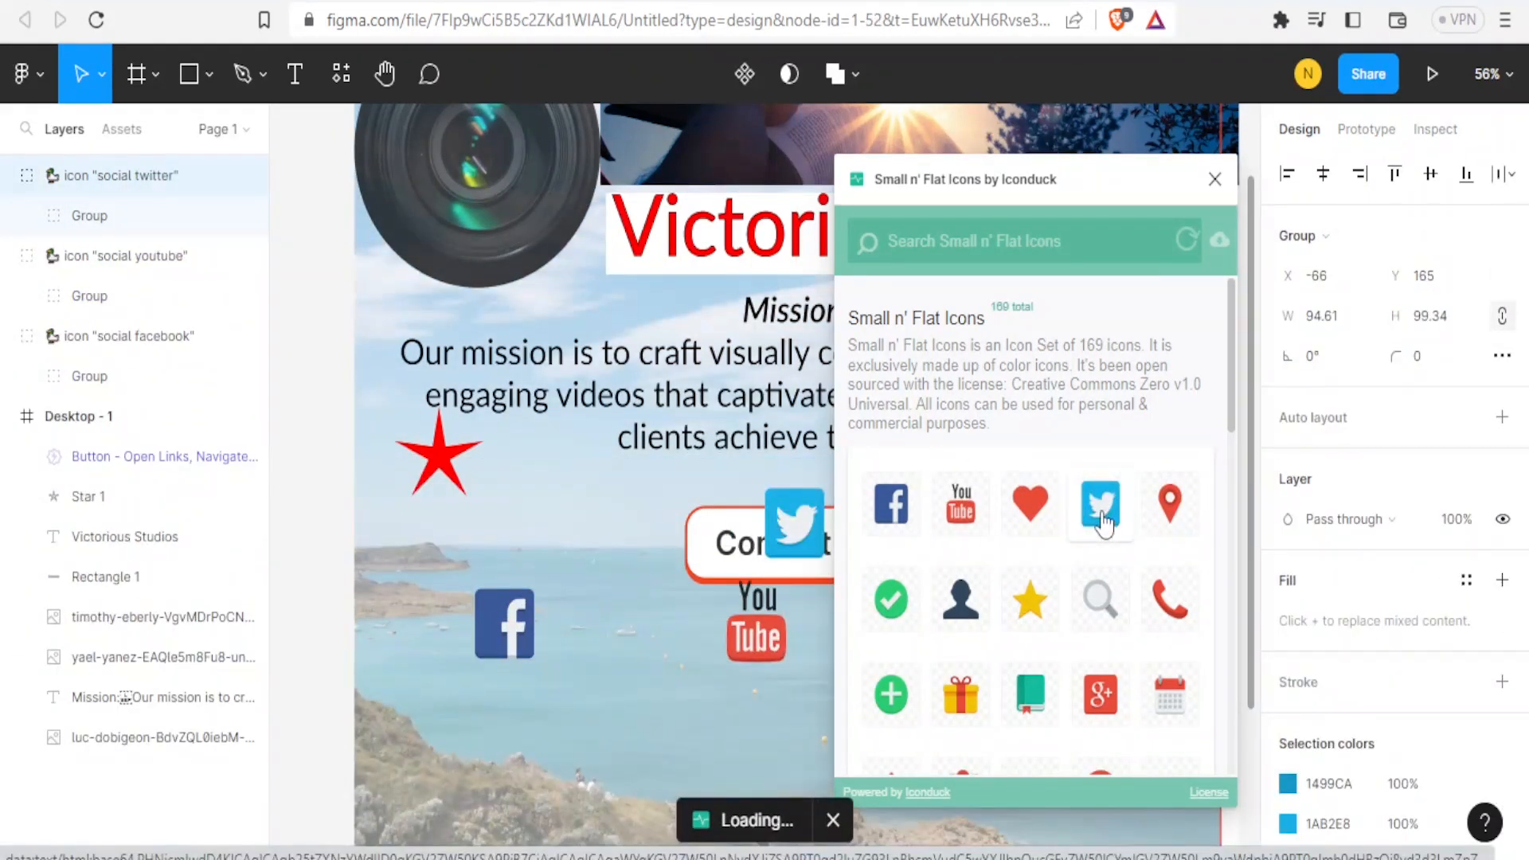
pyautogui.click(1216, 181)
# Arrange the Twitter icon on the right and the YouTube icon in the middle, in a row with the Facebook icon.
pyautogui.moveTo(798, 532); pyautogui.dragTo(1070, 650)
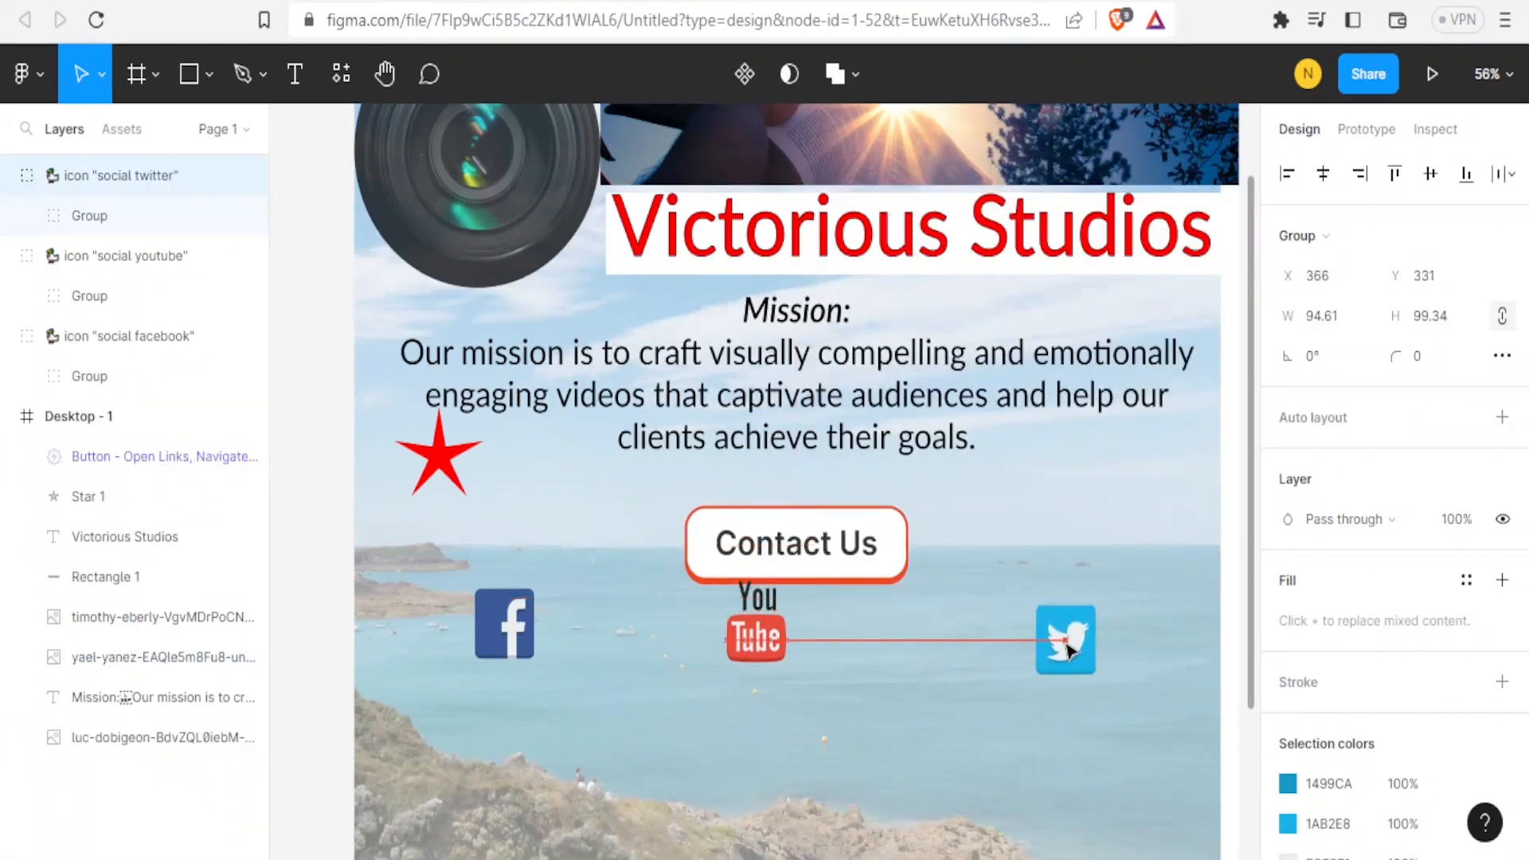
pyautogui.moveTo(756, 652); pyautogui.dragTo(693, 658)
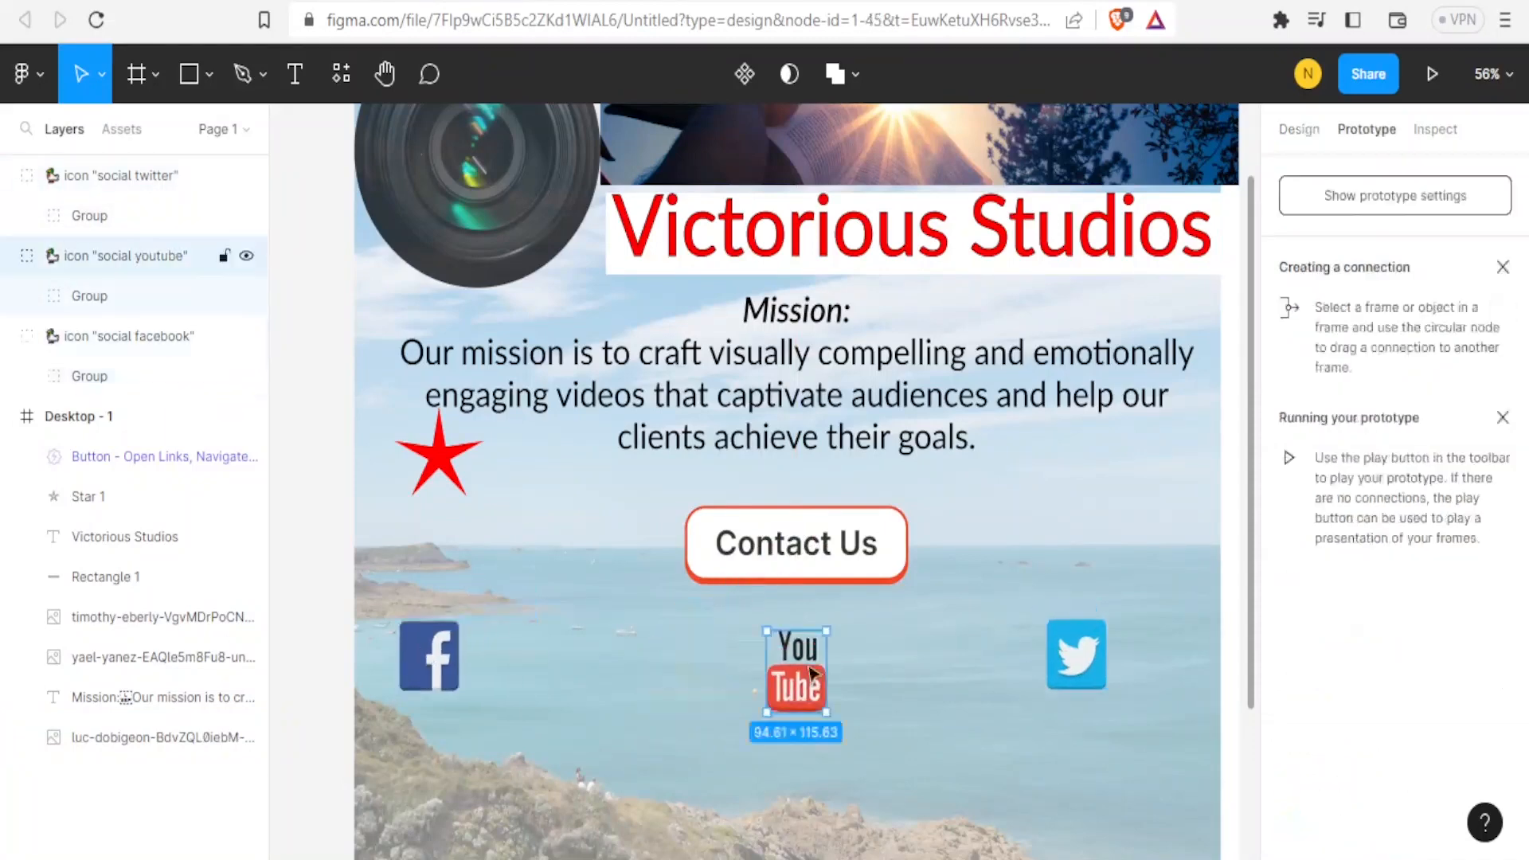
pyautogui.click(1044, 520)
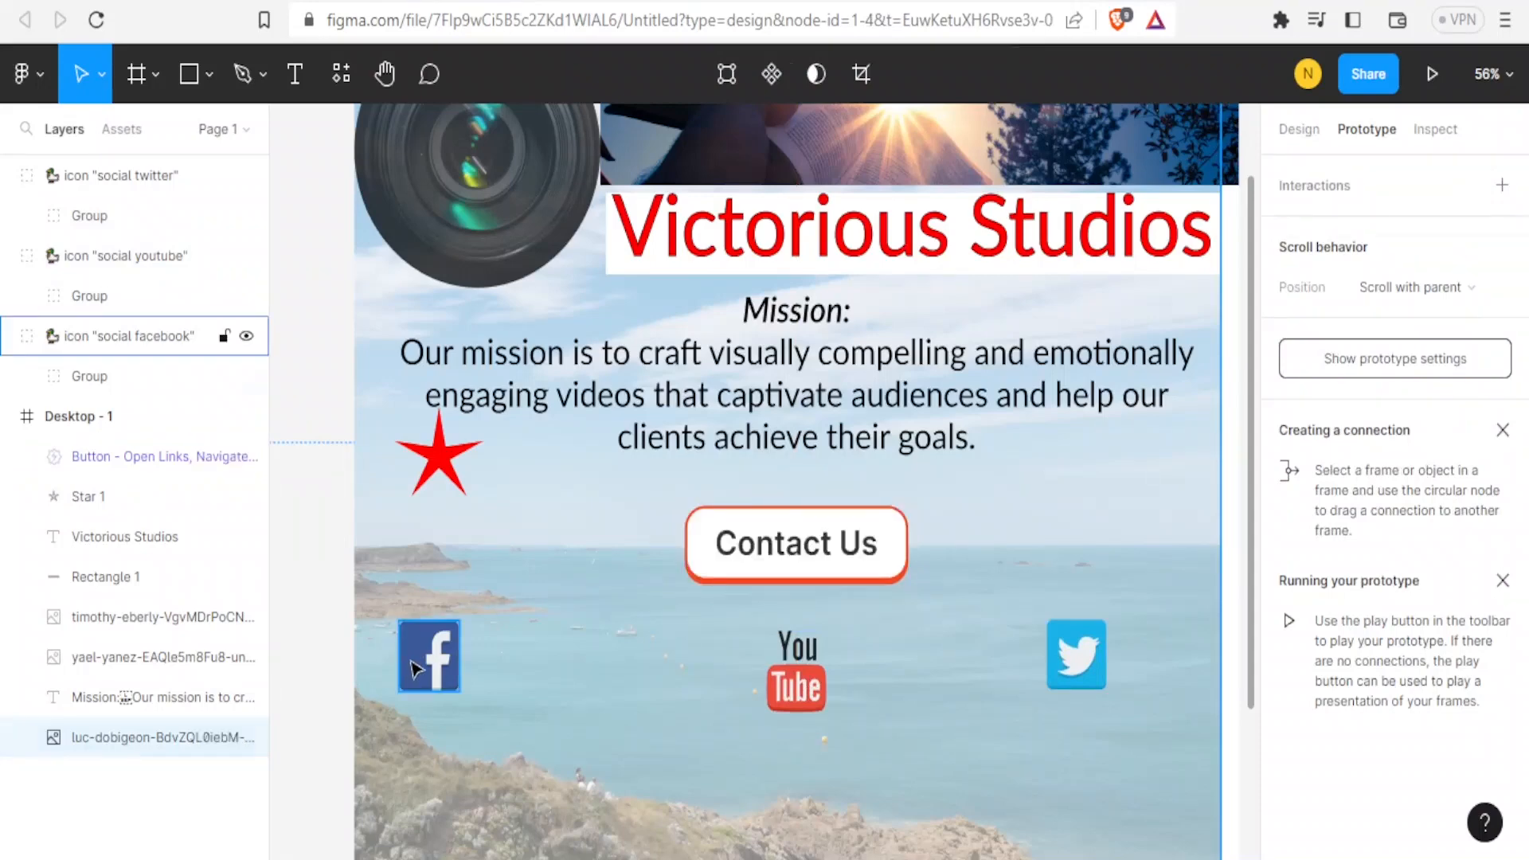
pyautogui.click(415, 669)
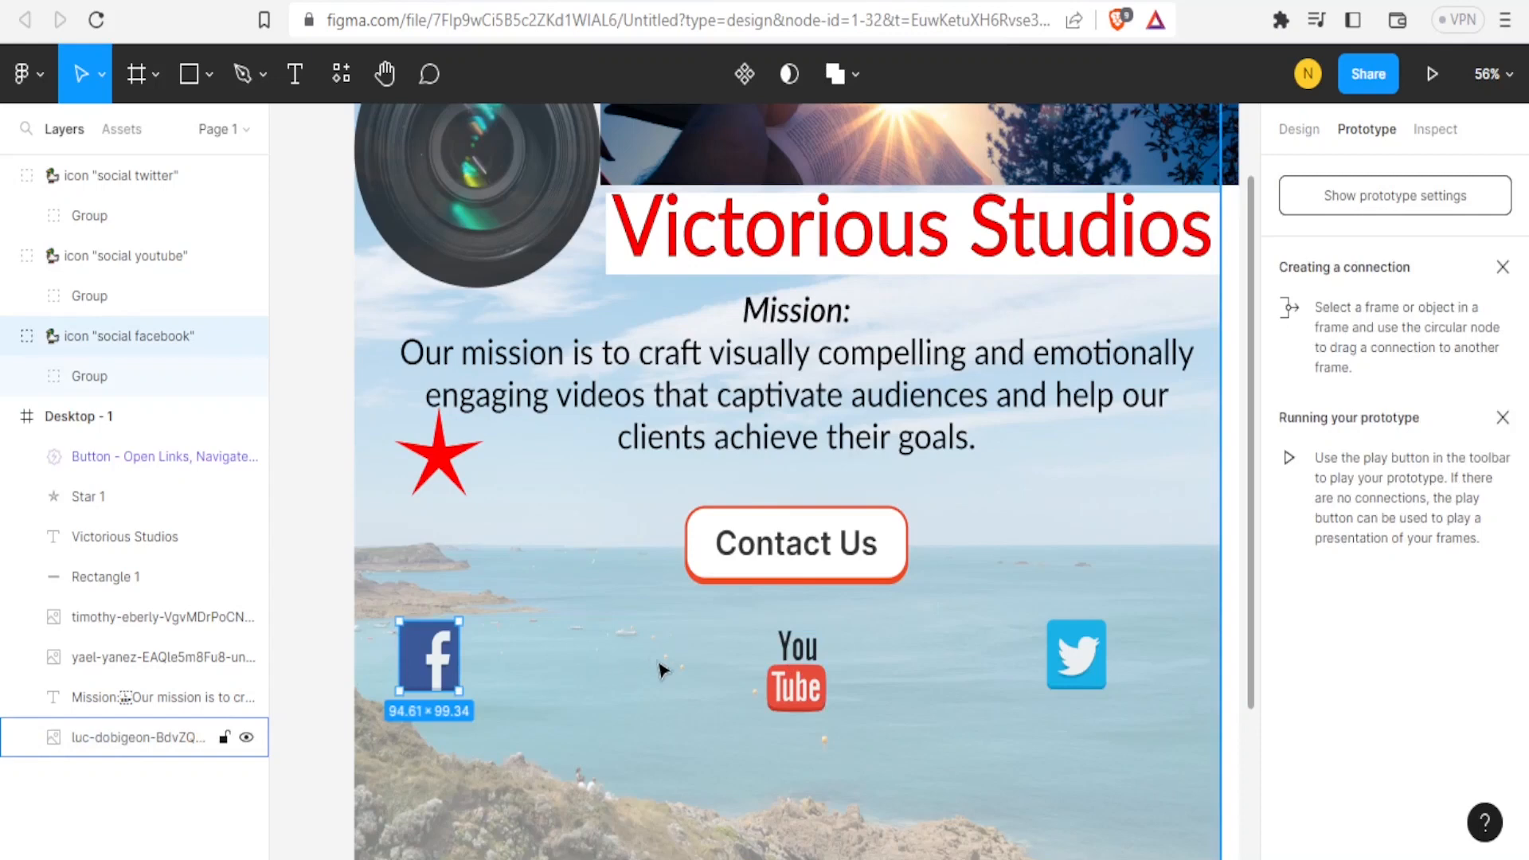
pyautogui.click(806, 661)
pyautogui.moveTo(806, 661); pyautogui.dragTo(795, 650)
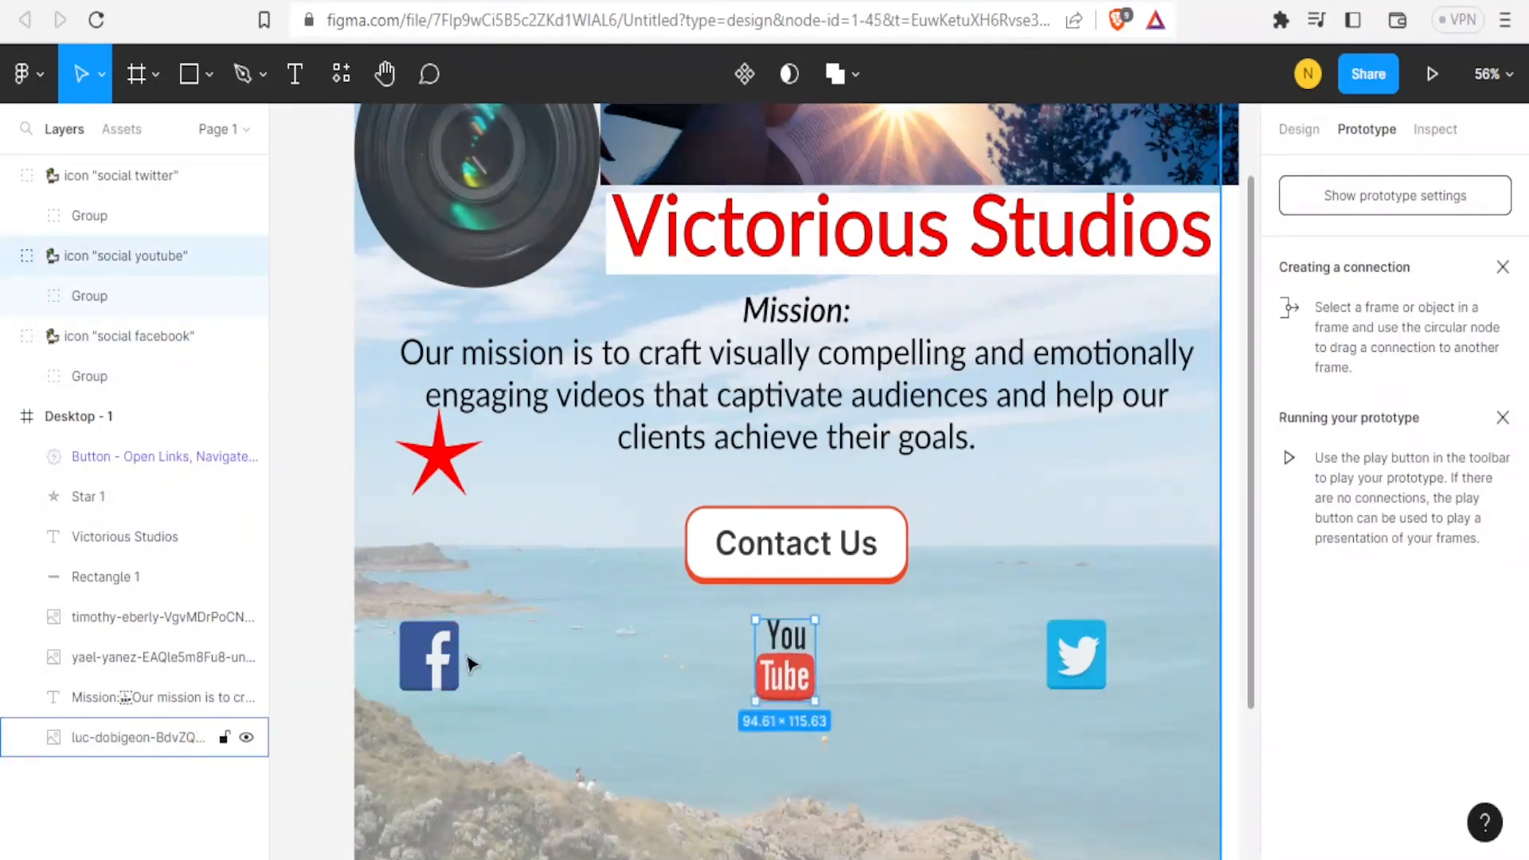
# Nudge the Facebook icon slightly right to line up with the other icons, then lock the Facebook icon's group layer.
pyautogui.moveTo(432, 662); pyautogui.dragTo(465, 668)
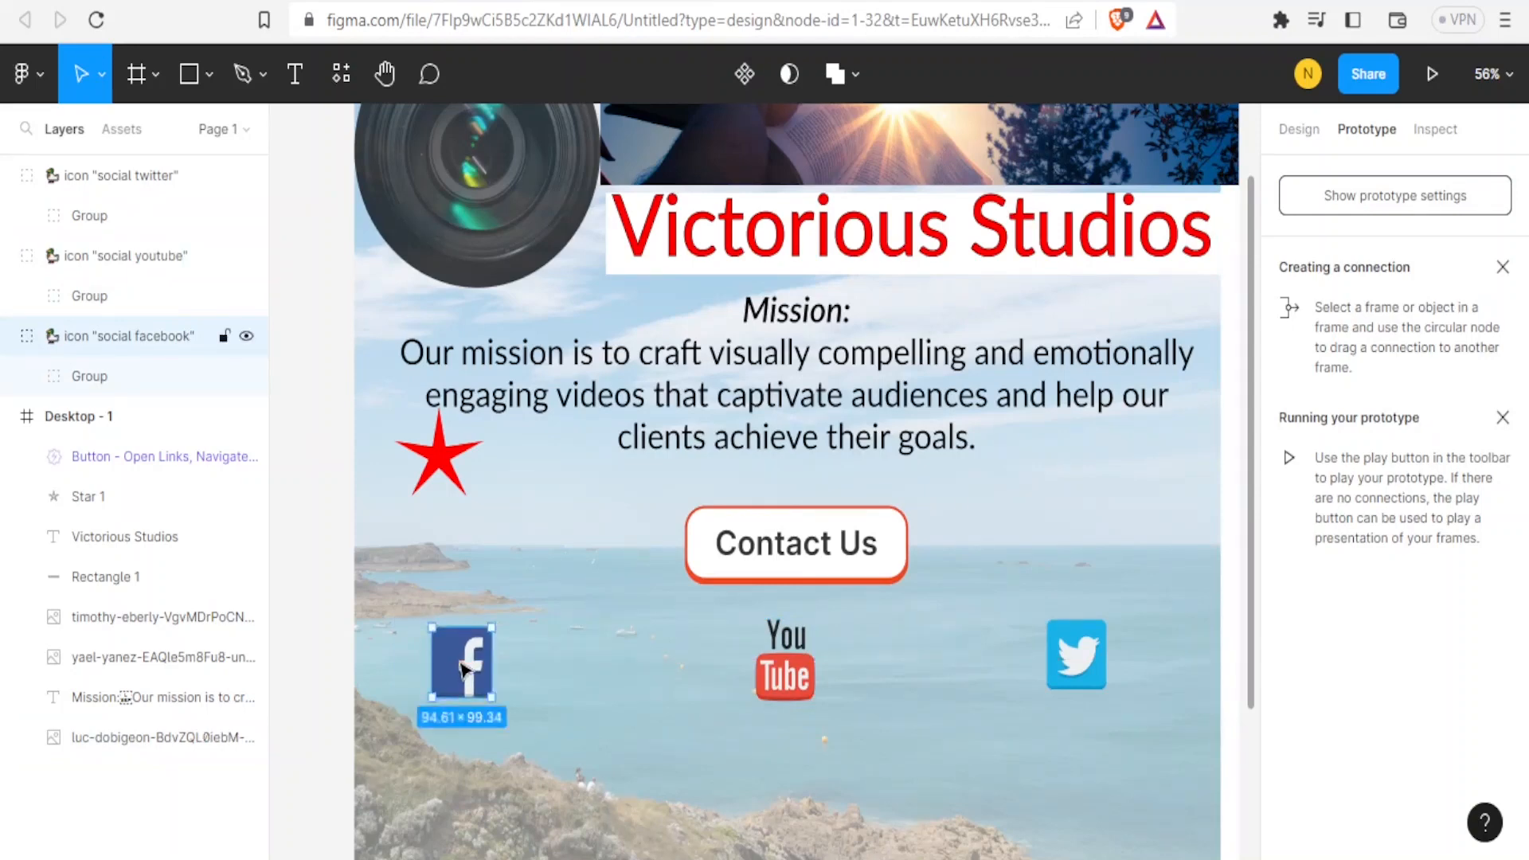
pyautogui.keyDown('shift'); pyautogui.click(784, 674); pyautogui.keyUp('shift')
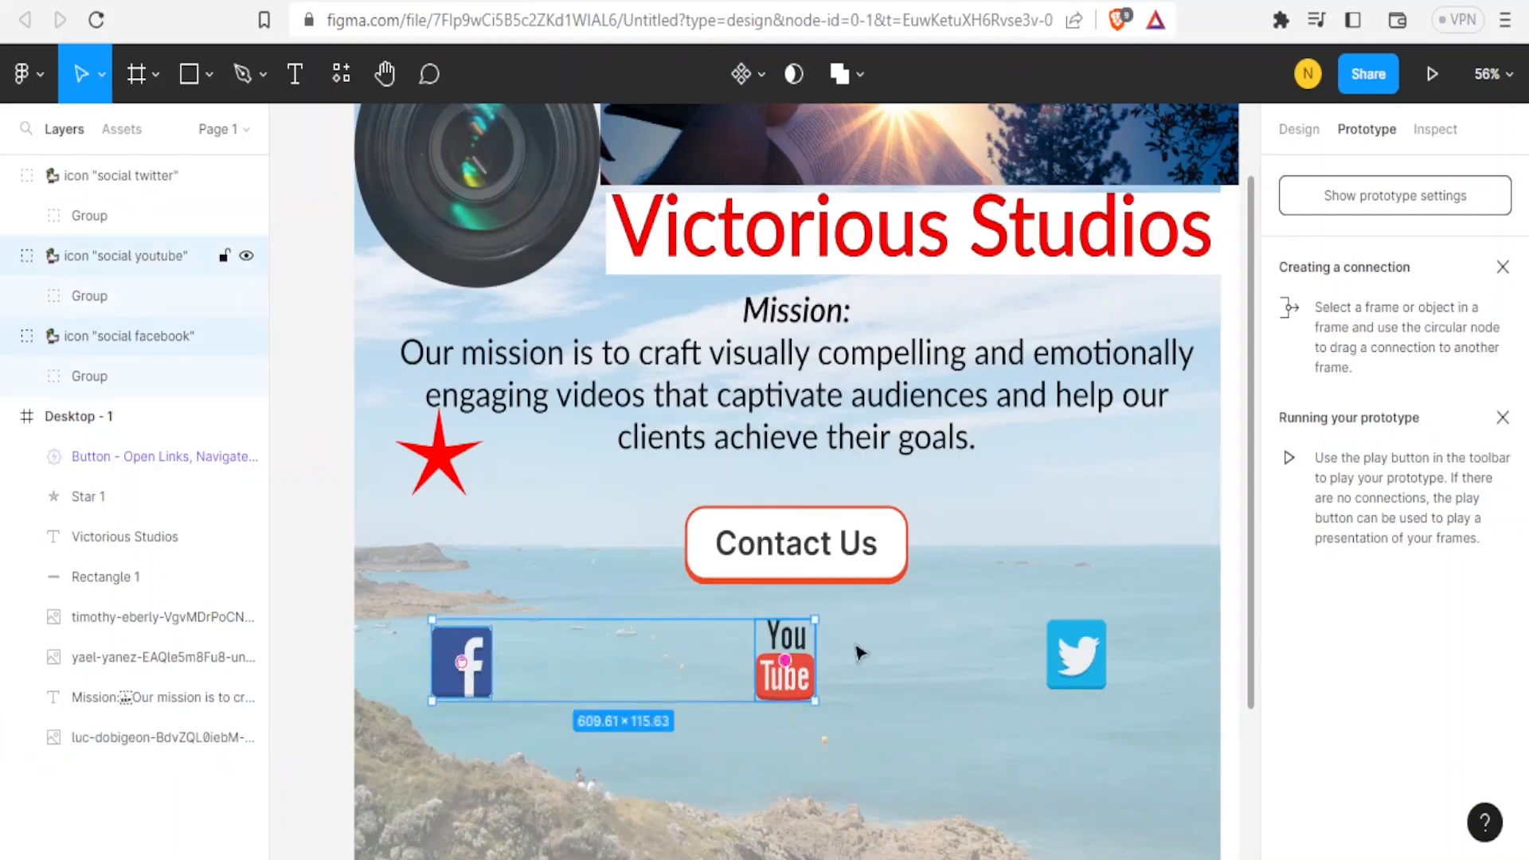
pyautogui.keyDown('shift'); pyautogui.click(1053, 654); pyautogui.keyUp('shift')
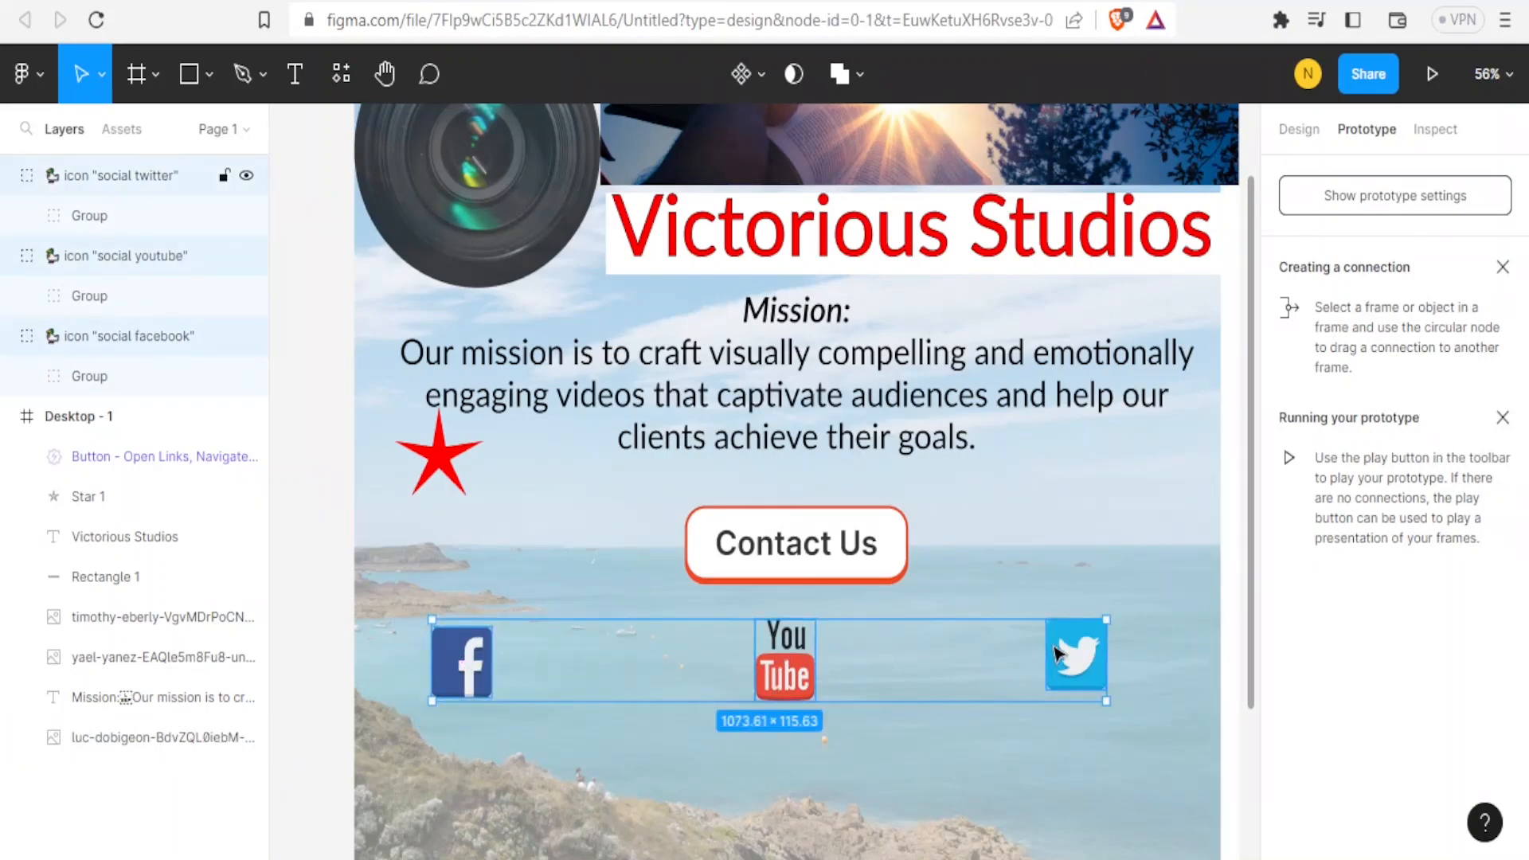
pyautogui.click(114, 384)
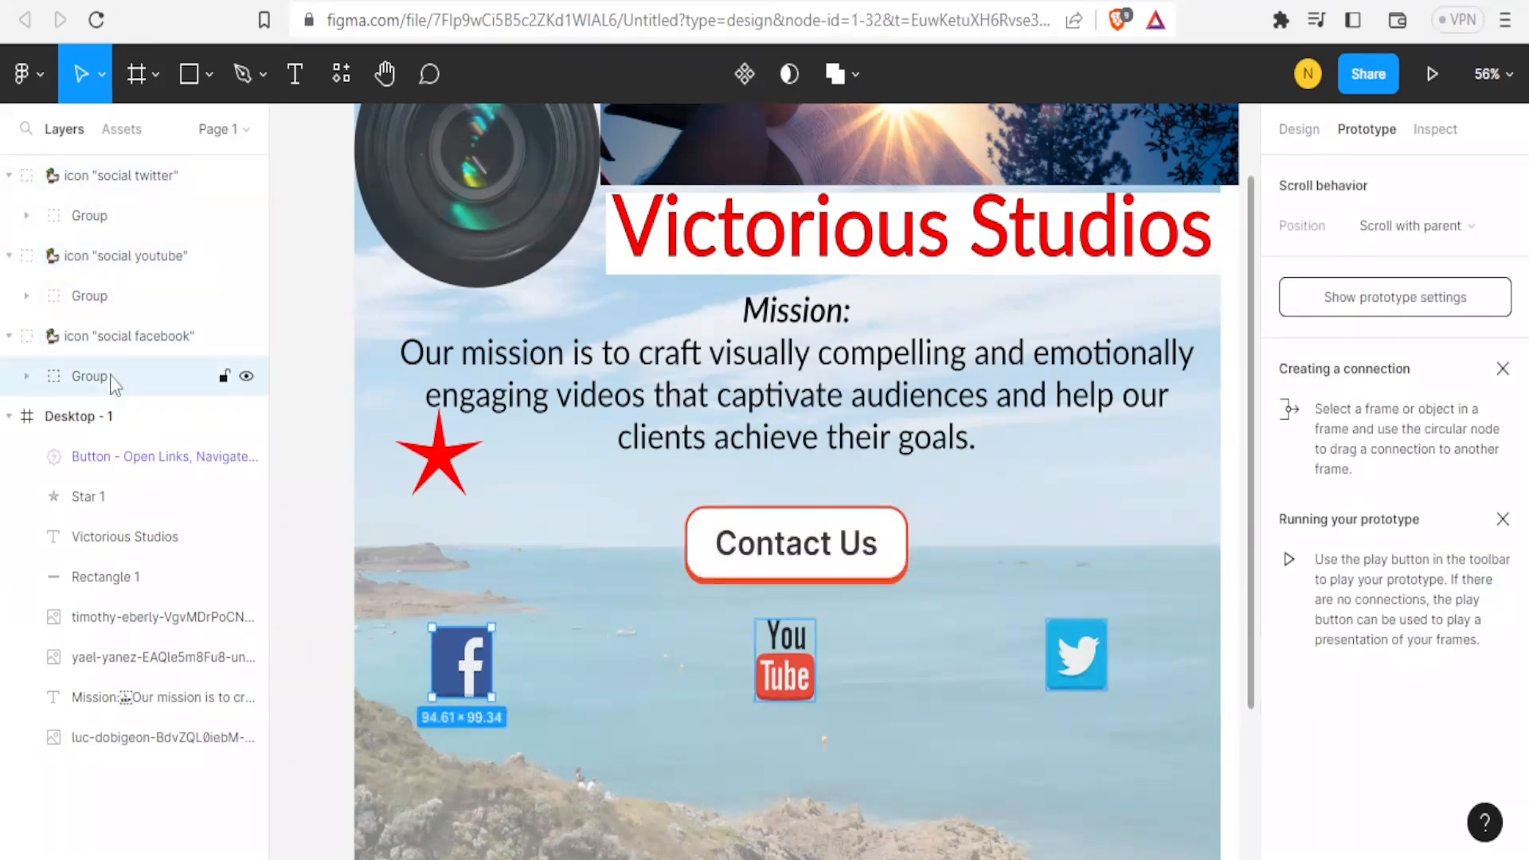
pyautogui.click(225, 378)
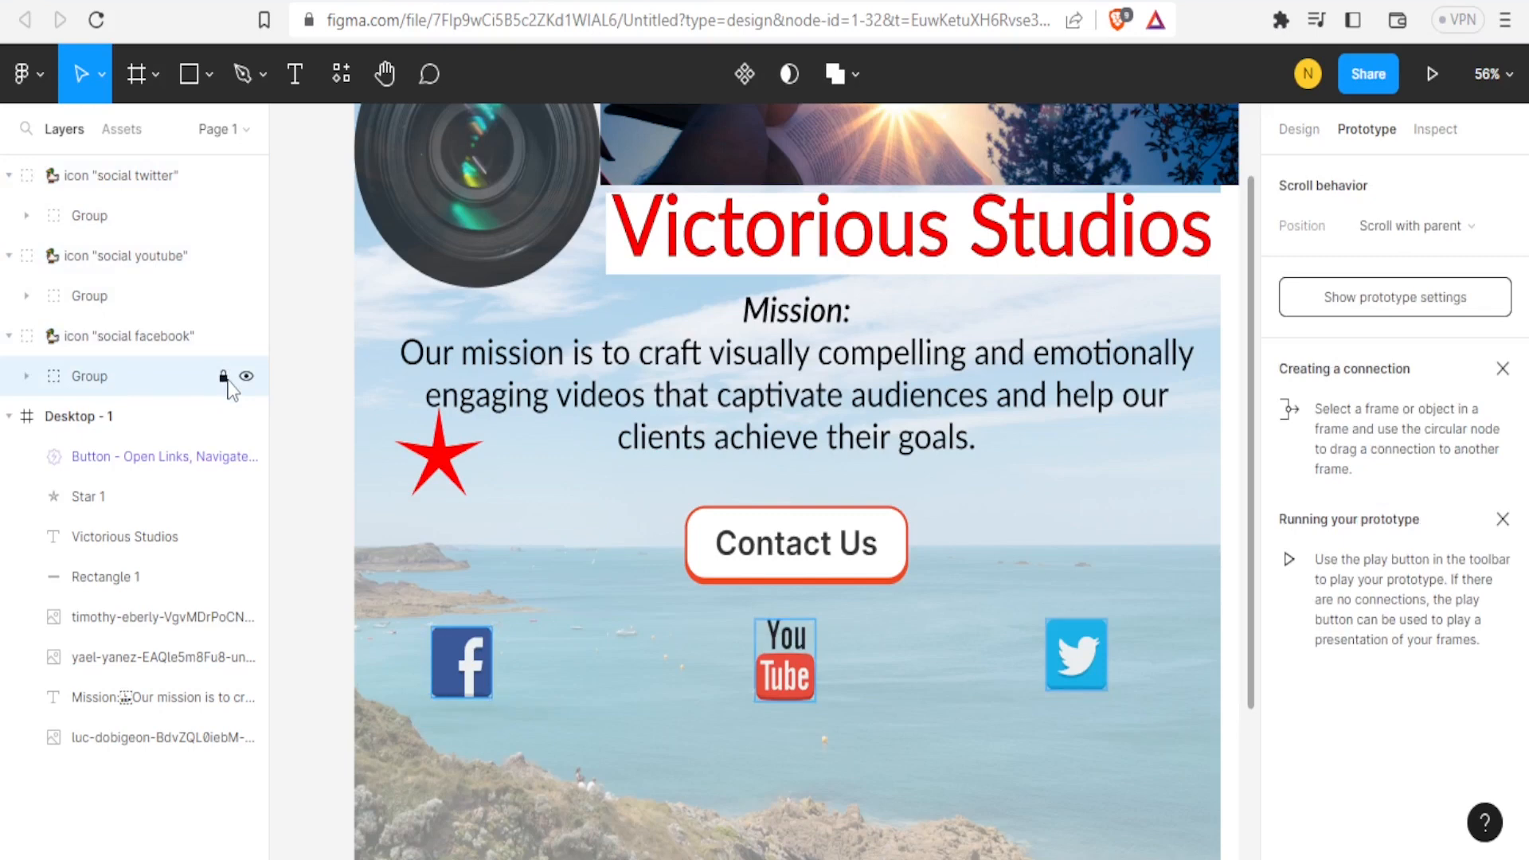
pyautogui.click(493, 647)
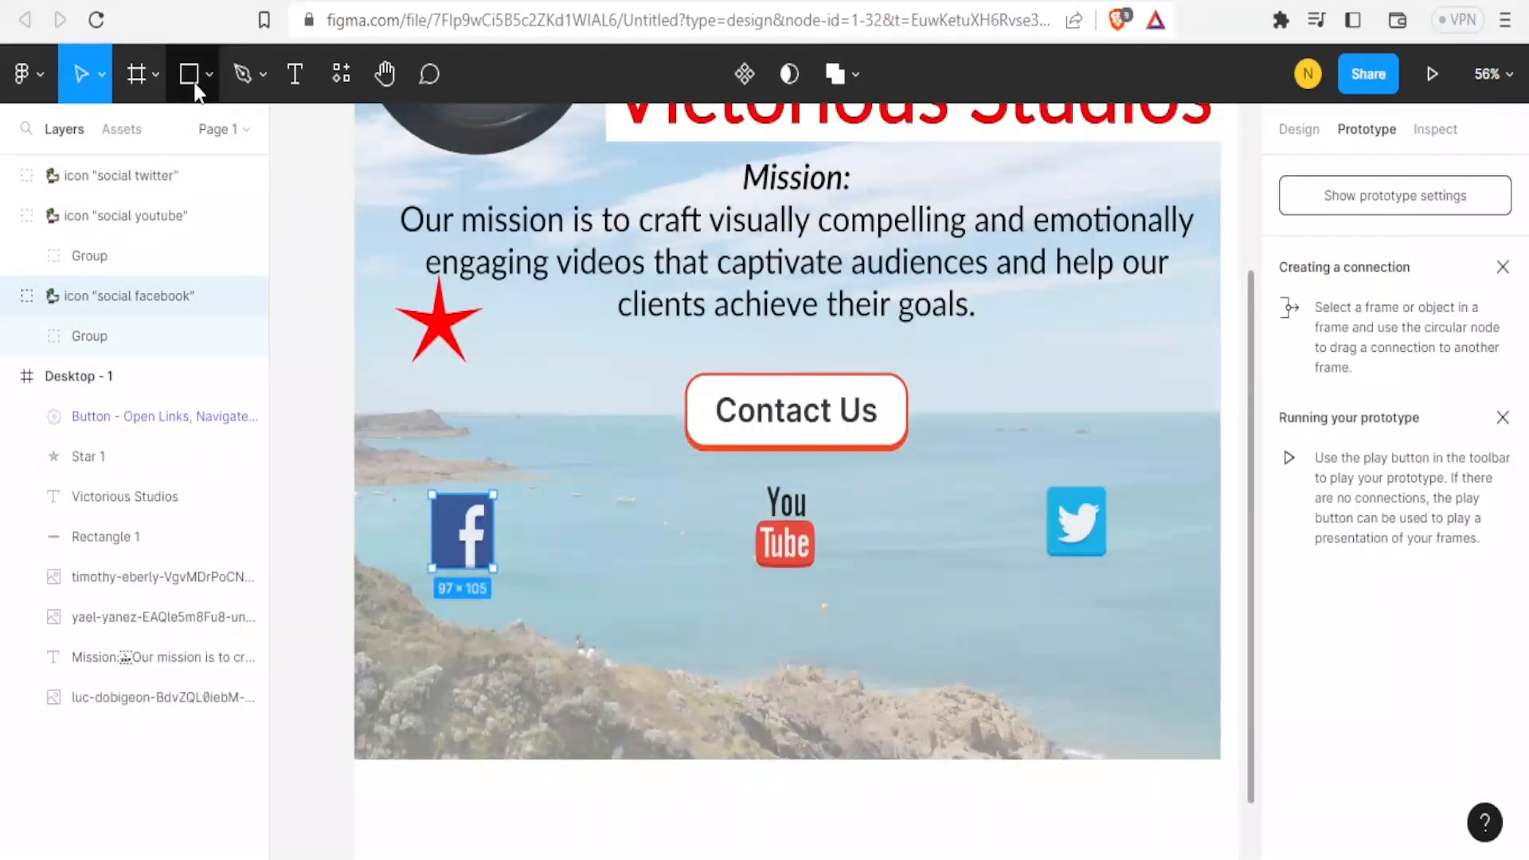
# Draw a rectangle about 471 × 202 below the YouTube icon.
pyautogui.click(190, 74)
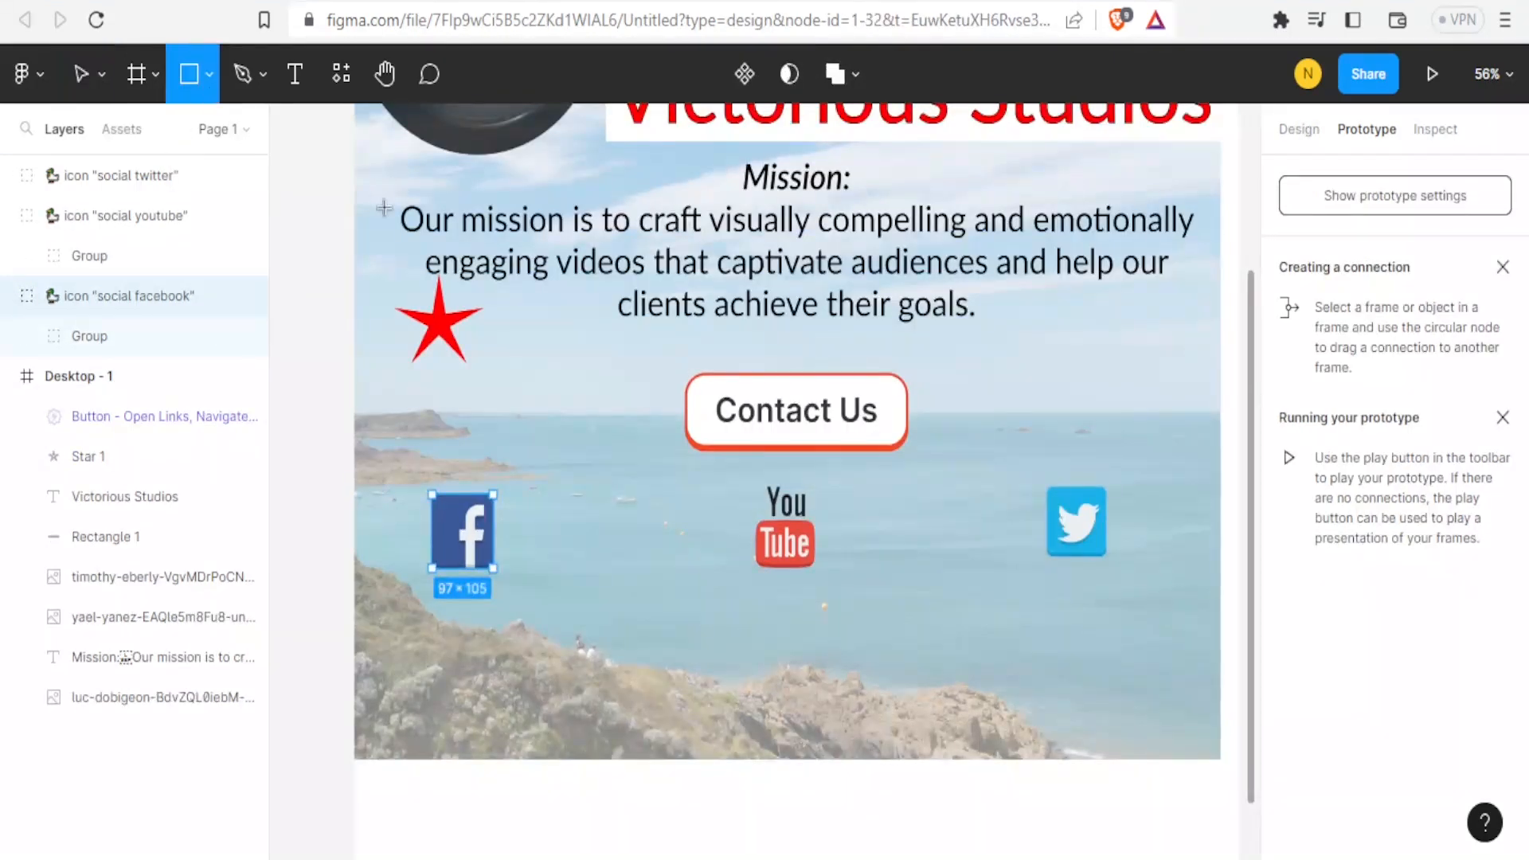
pyautogui.moveTo(606, 553); pyautogui.dragTo(901, 696)
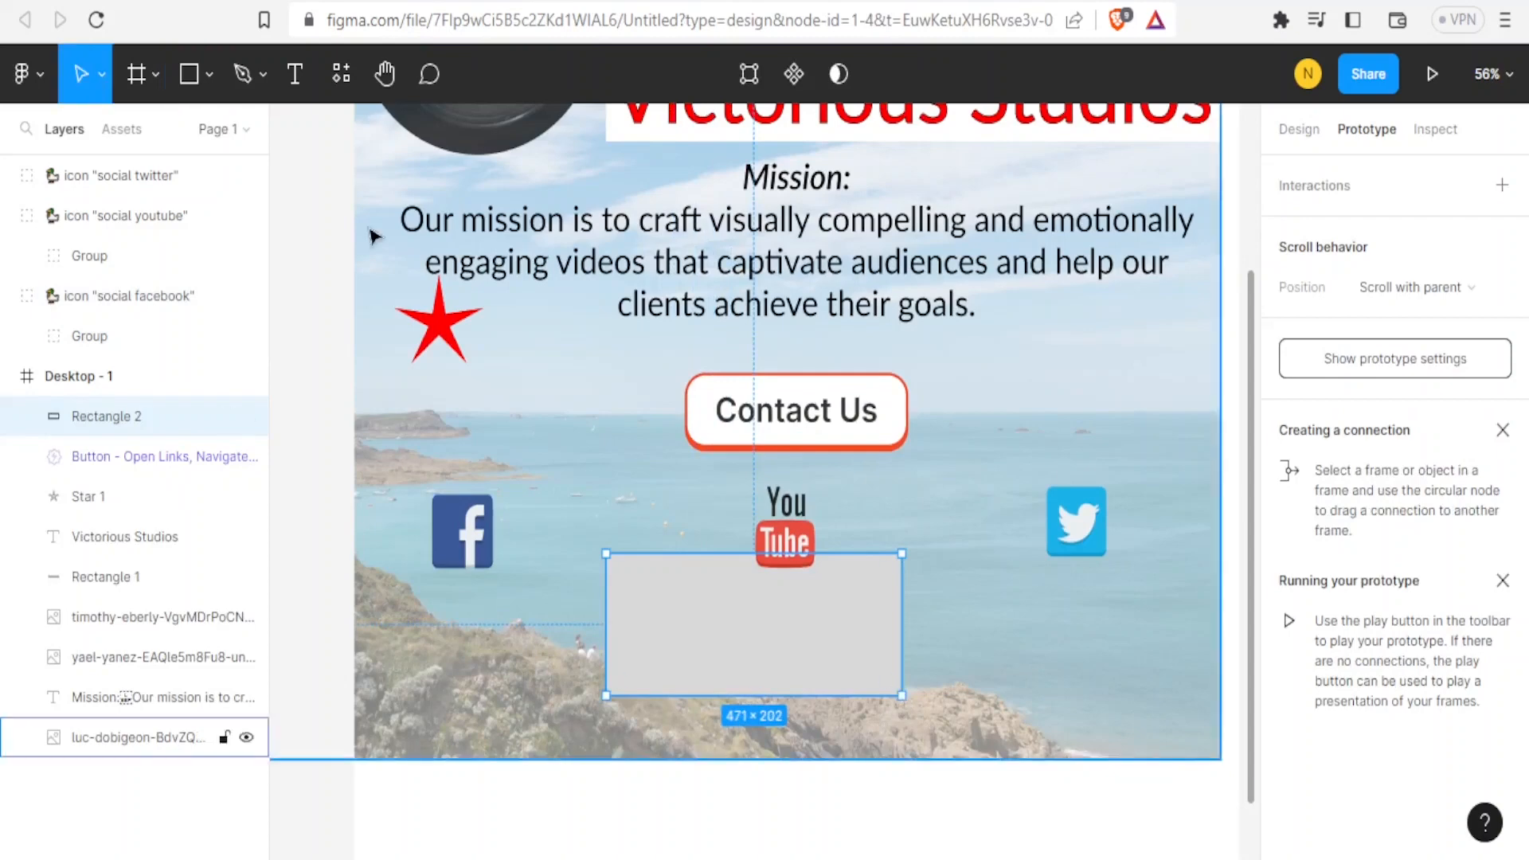
# Draw a triangle polygon about 250 × 302 overlapping the rectangle's left side.
pyautogui.click(210, 82)
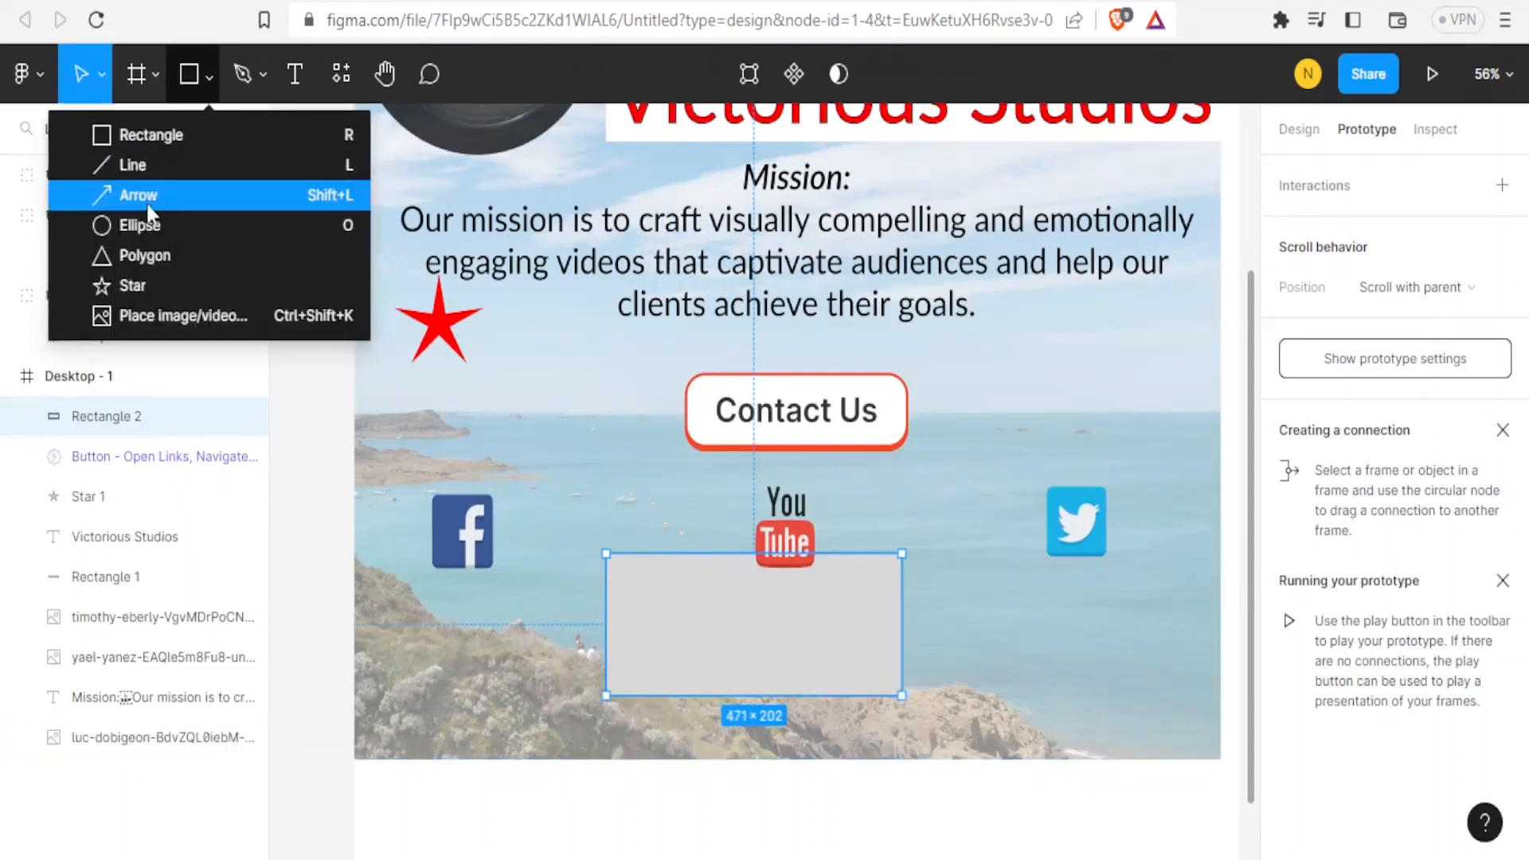
pyautogui.click(142, 255)
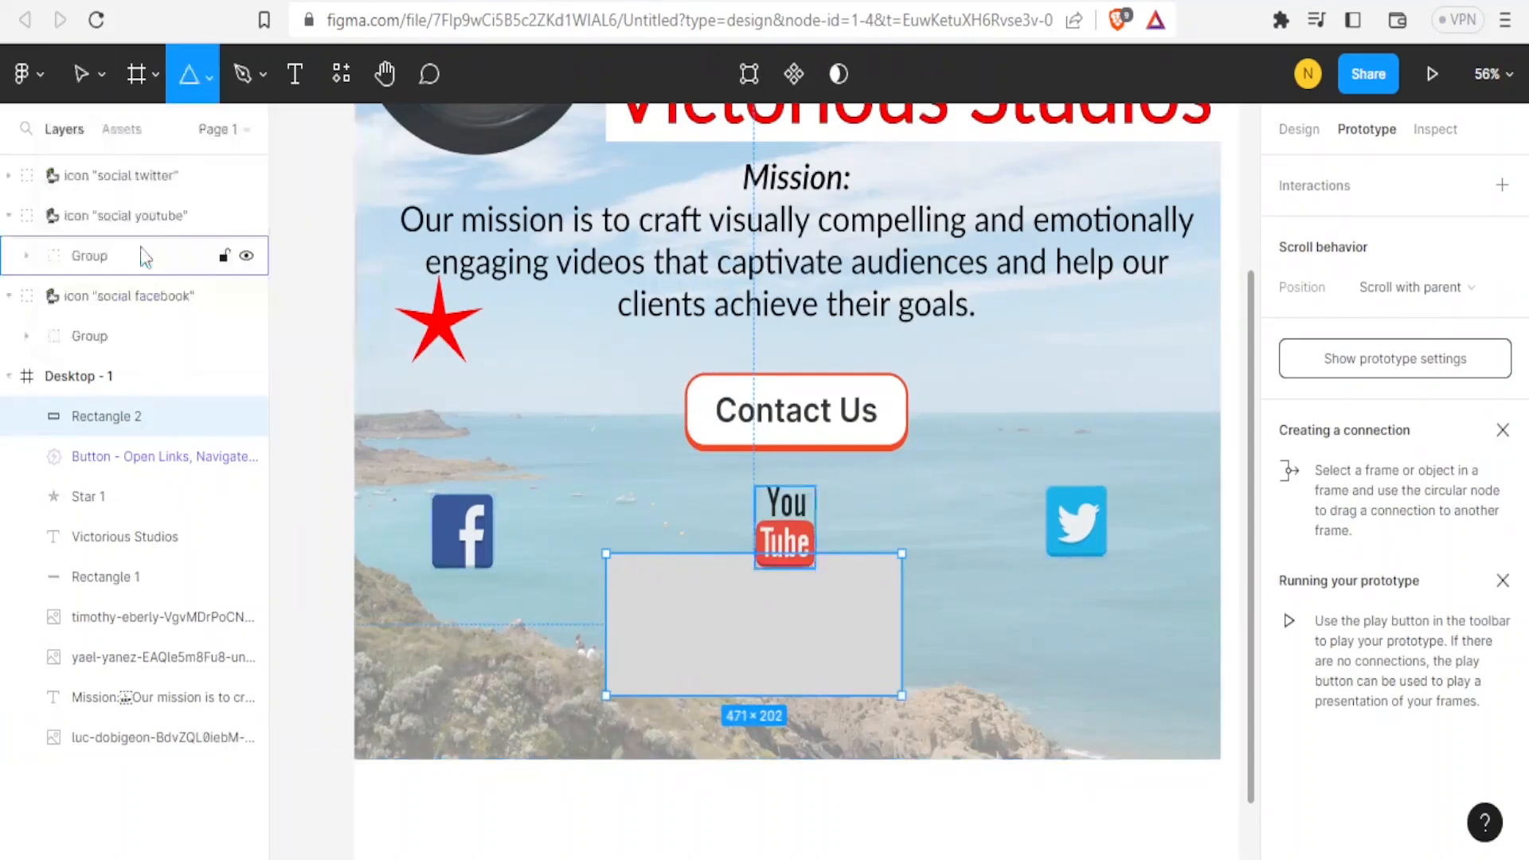
pyautogui.moveTo(597, 461); pyautogui.dragTo(754, 670)
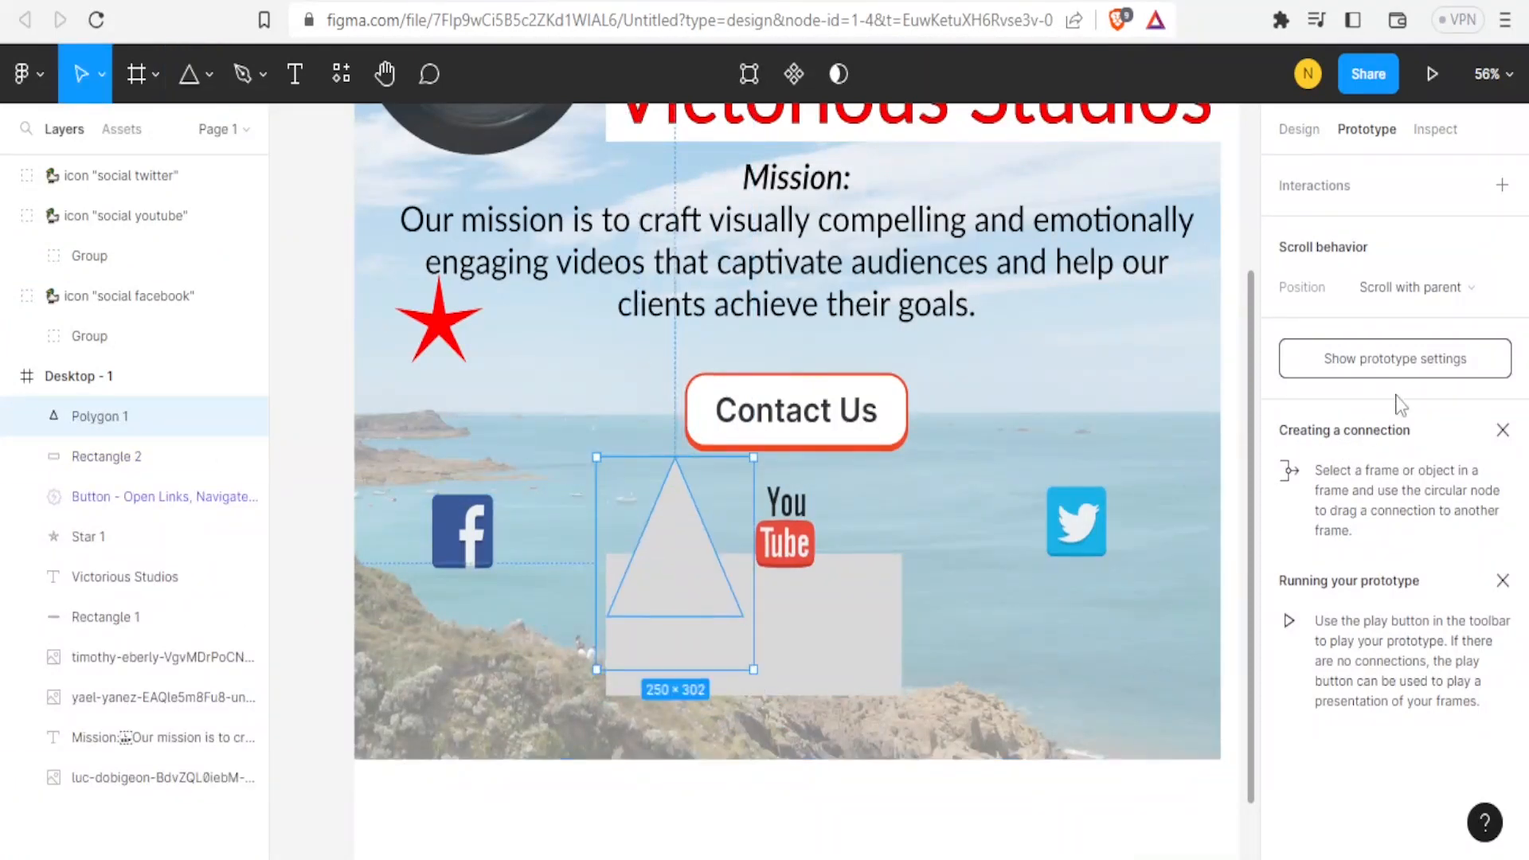
# Set the triangle's fill colour to red.
pyautogui.click(1296, 132)
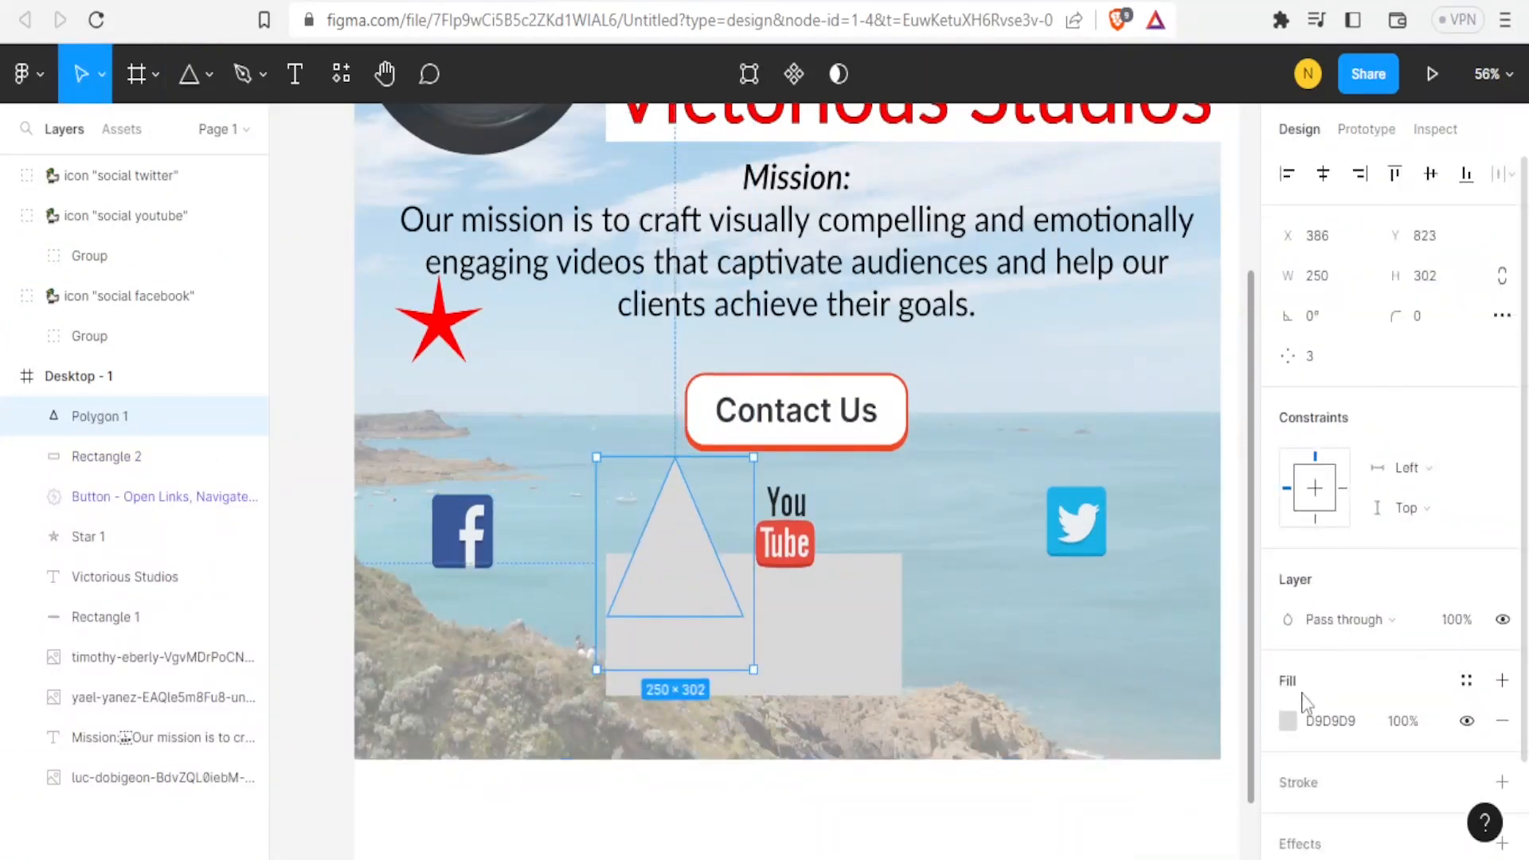
pyautogui.click(1288, 721)
pyautogui.moveTo(1081, 379); pyautogui.dragTo(1275, 233)
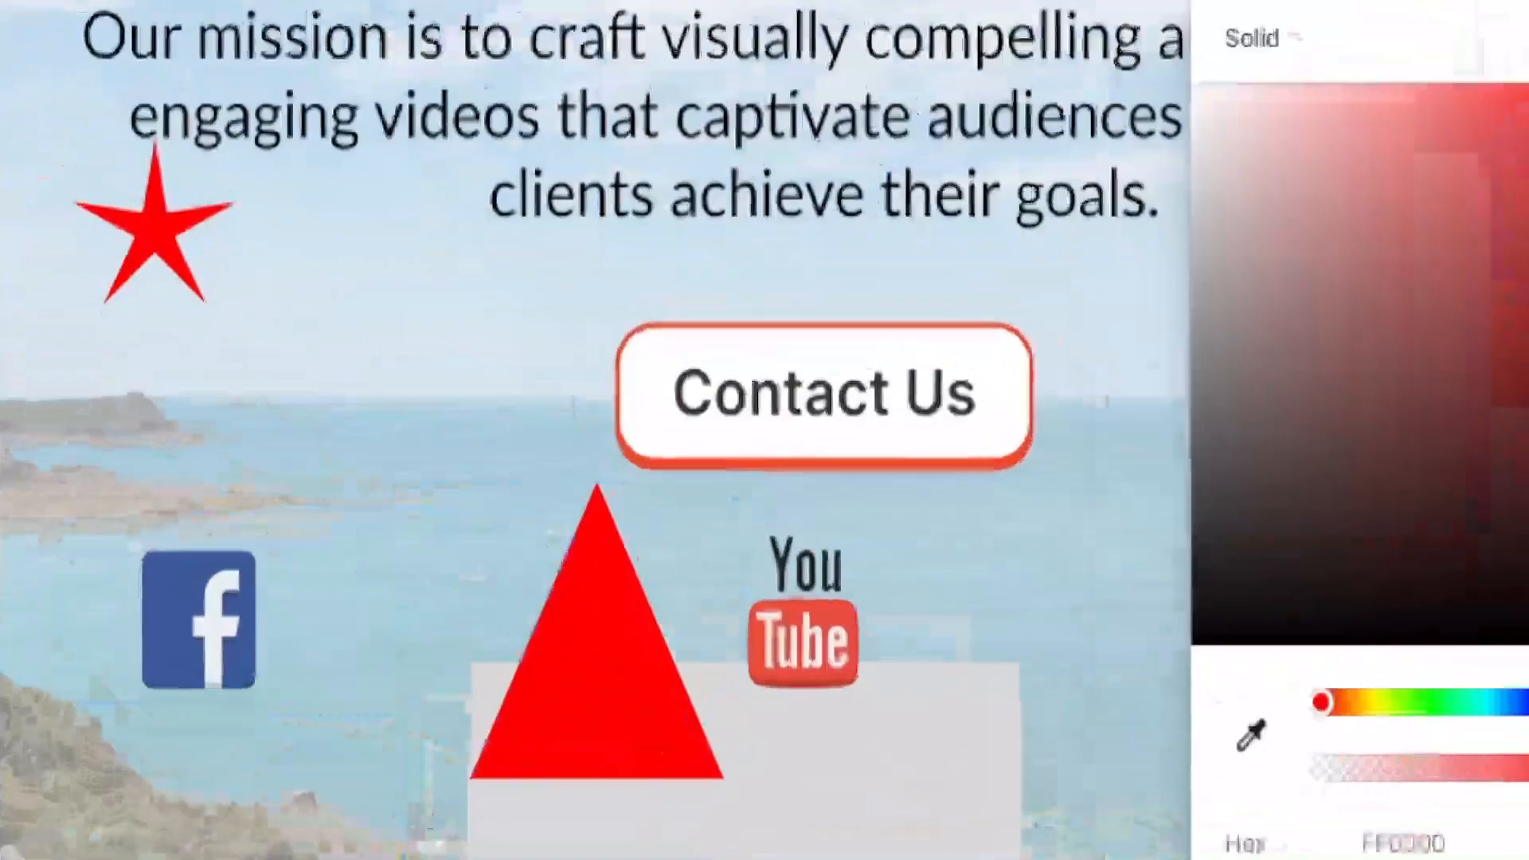
pyautogui.click(1238, 221)
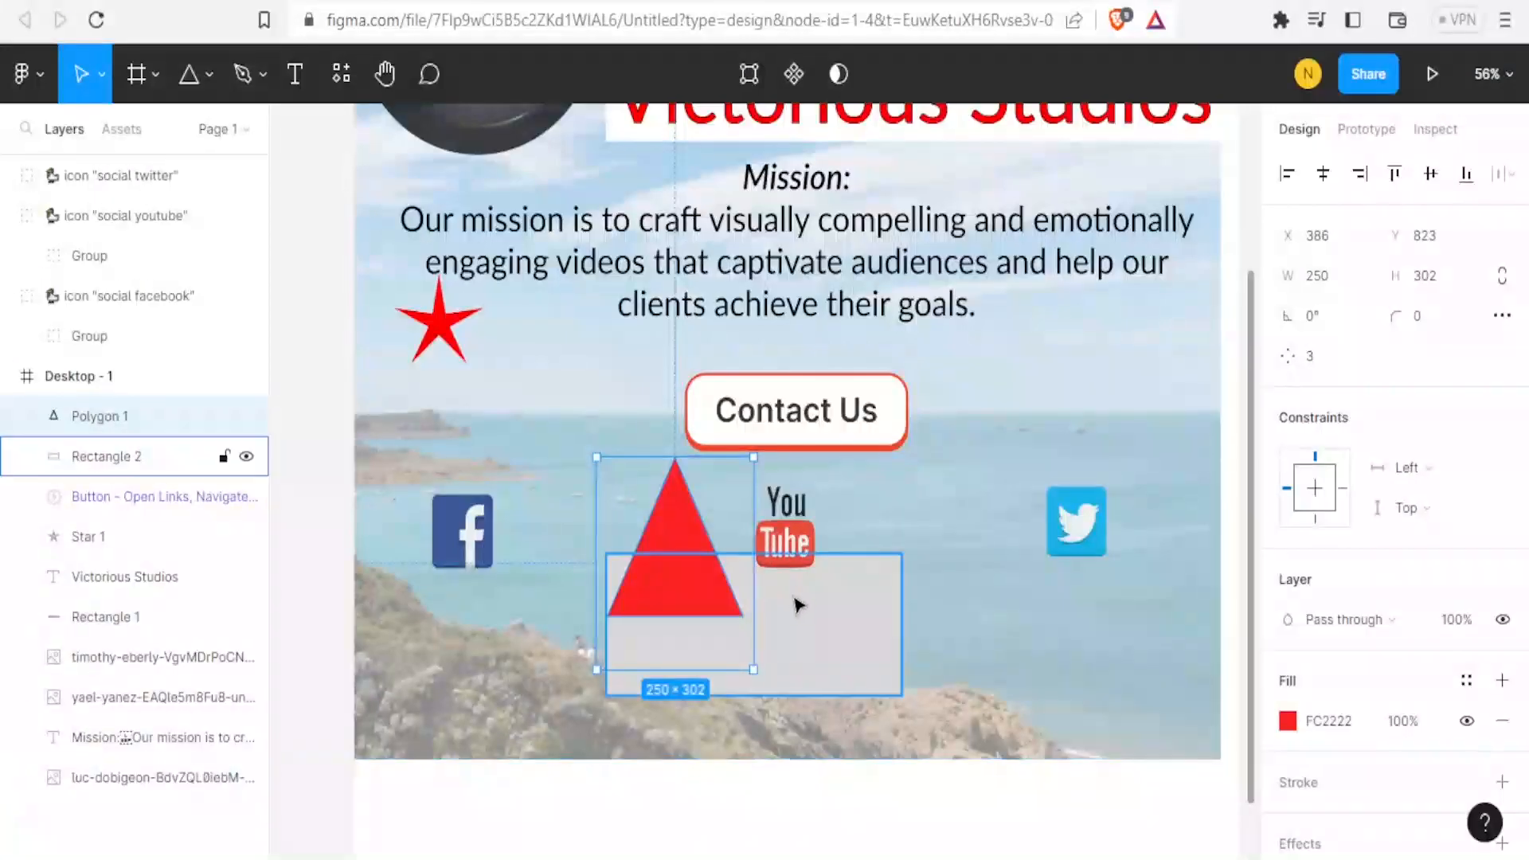
# Select the triangle and rectangle together and try Subtract selection on them, then undo the subtraction.
pyautogui.keyDown('shift'); pyautogui.click(800, 607); pyautogui.keyUp('shift')
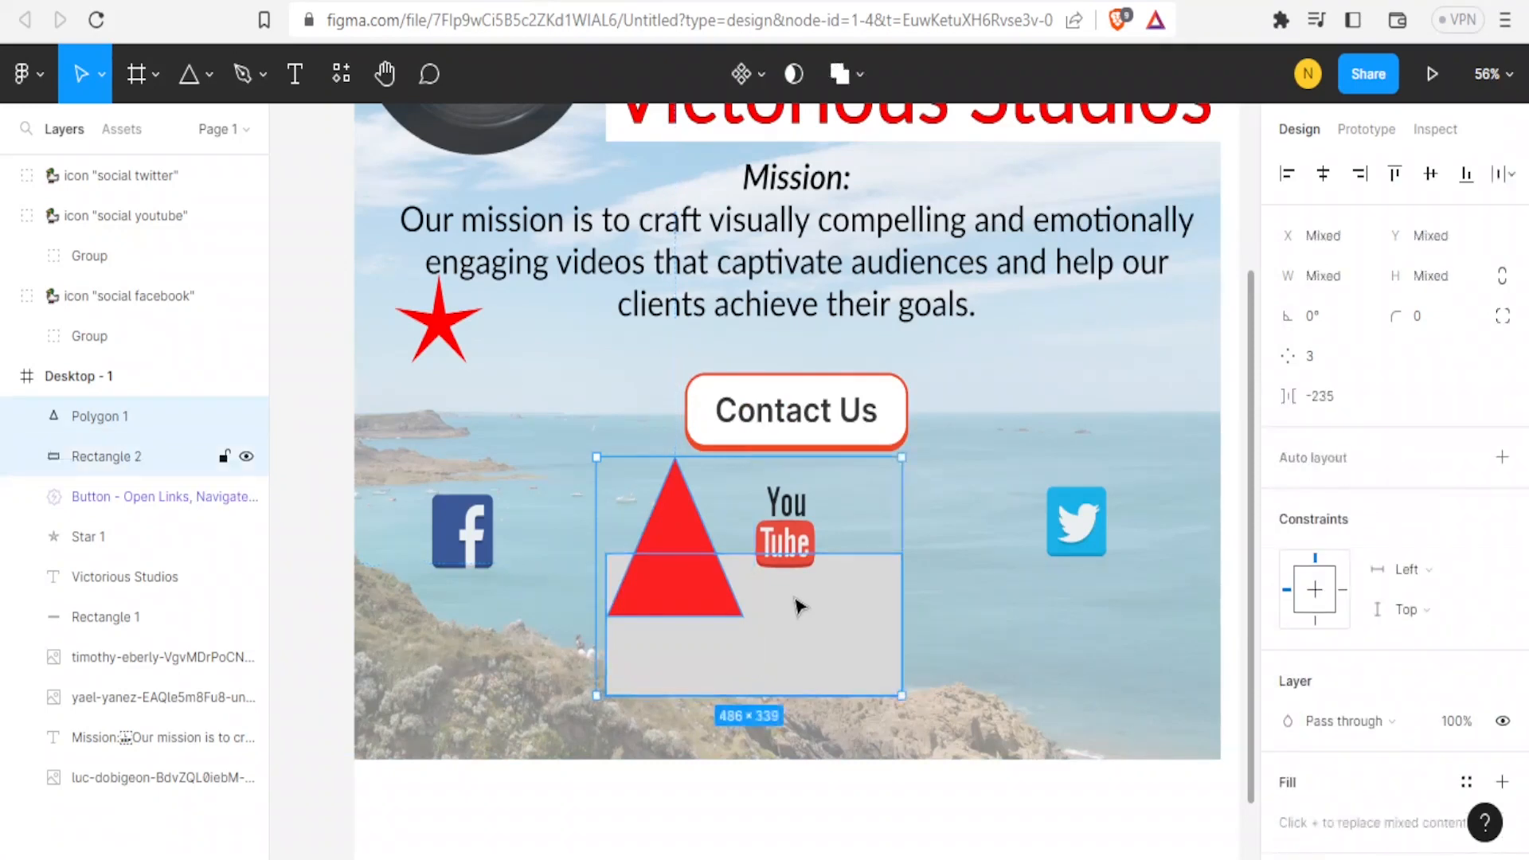
pyautogui.click(858, 73)
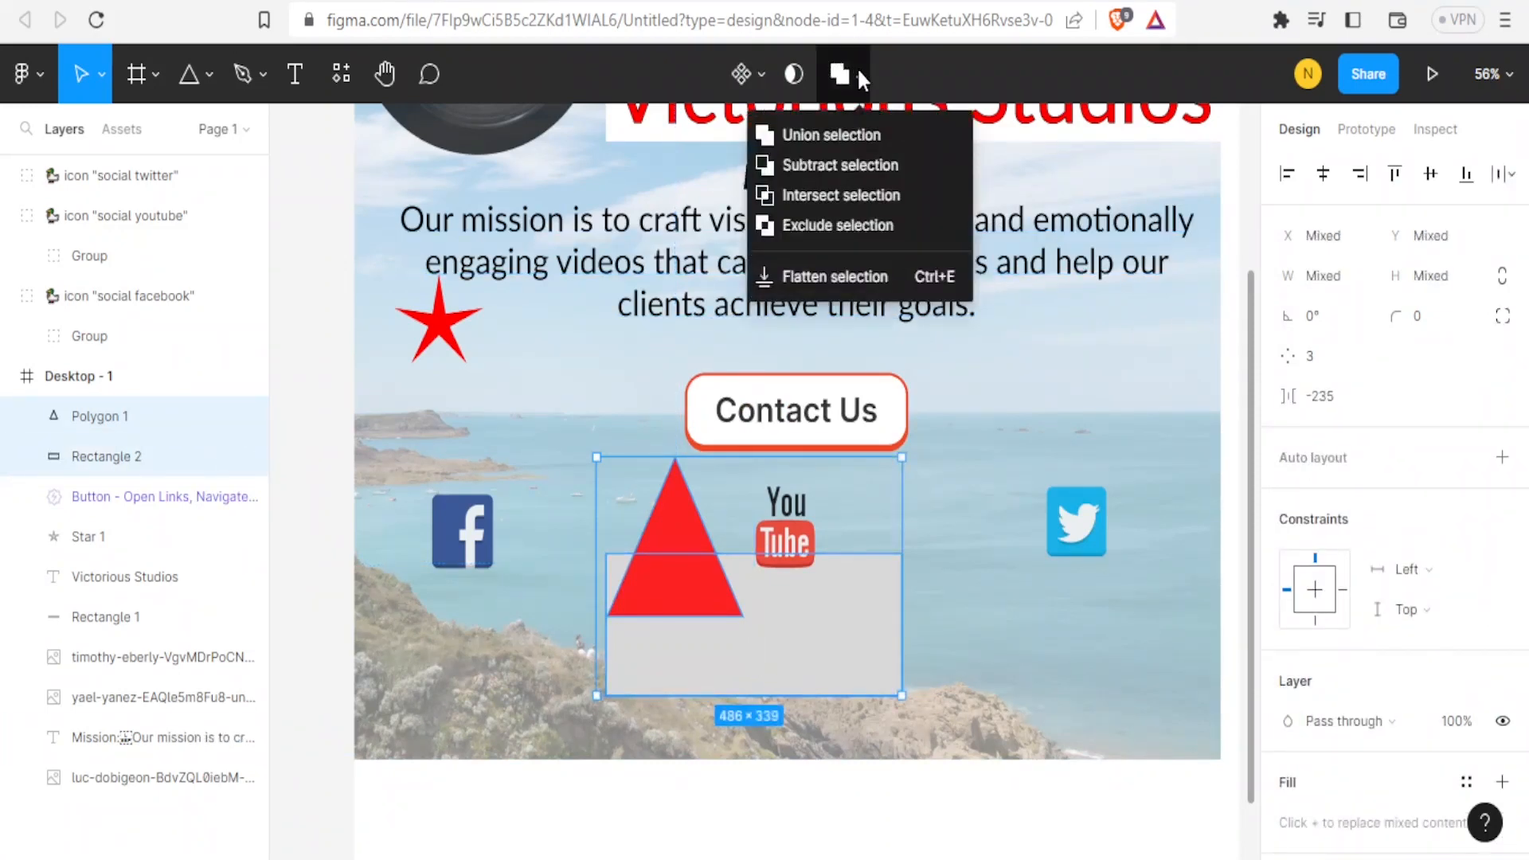
pyautogui.click(808, 165)
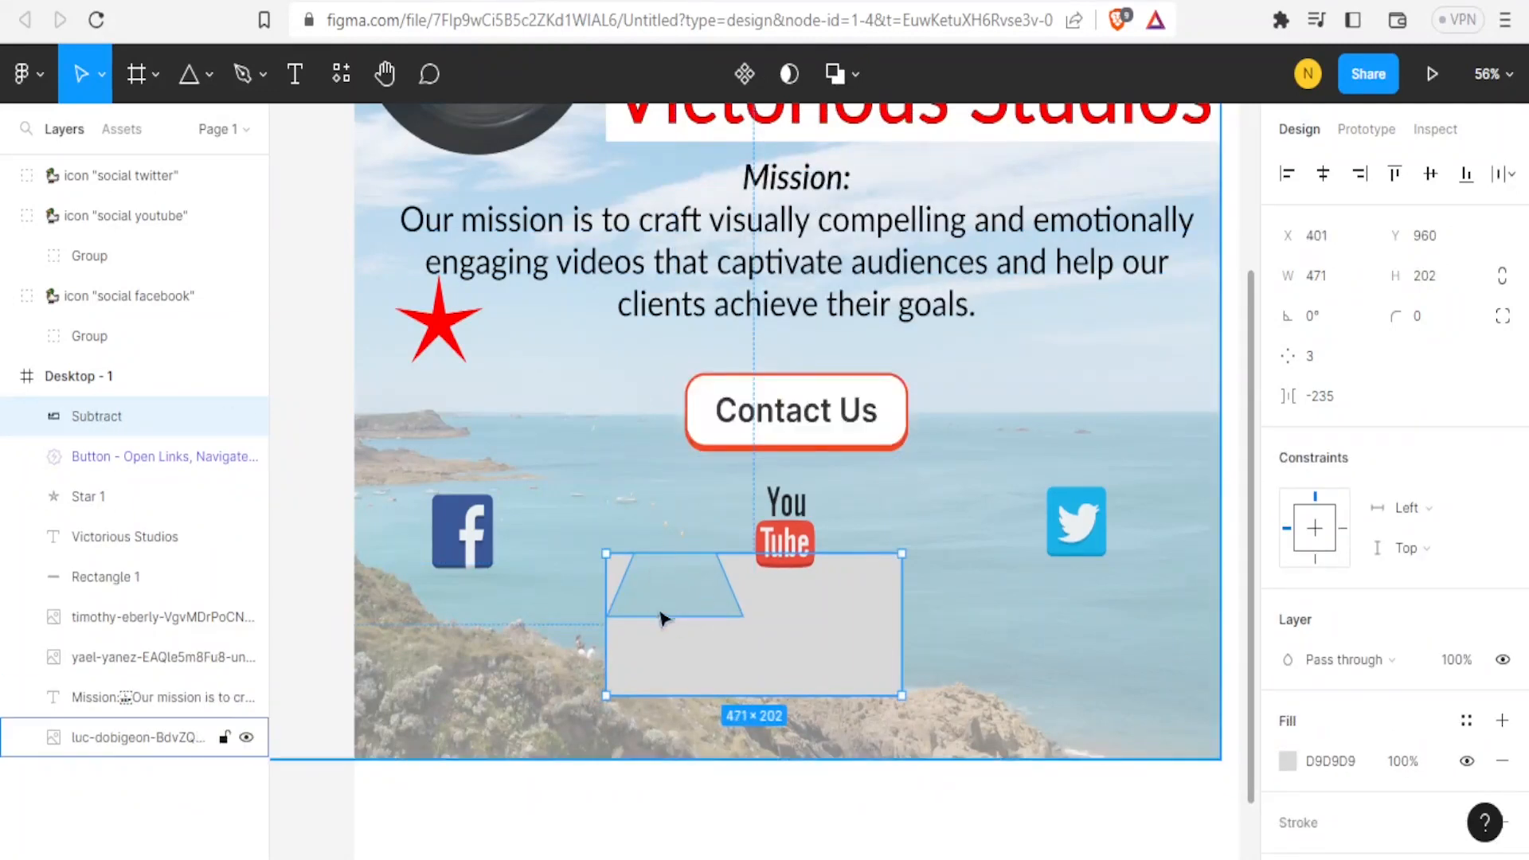
pyautogui.moveTo(812, 635); pyautogui.dragTo(826, 670)
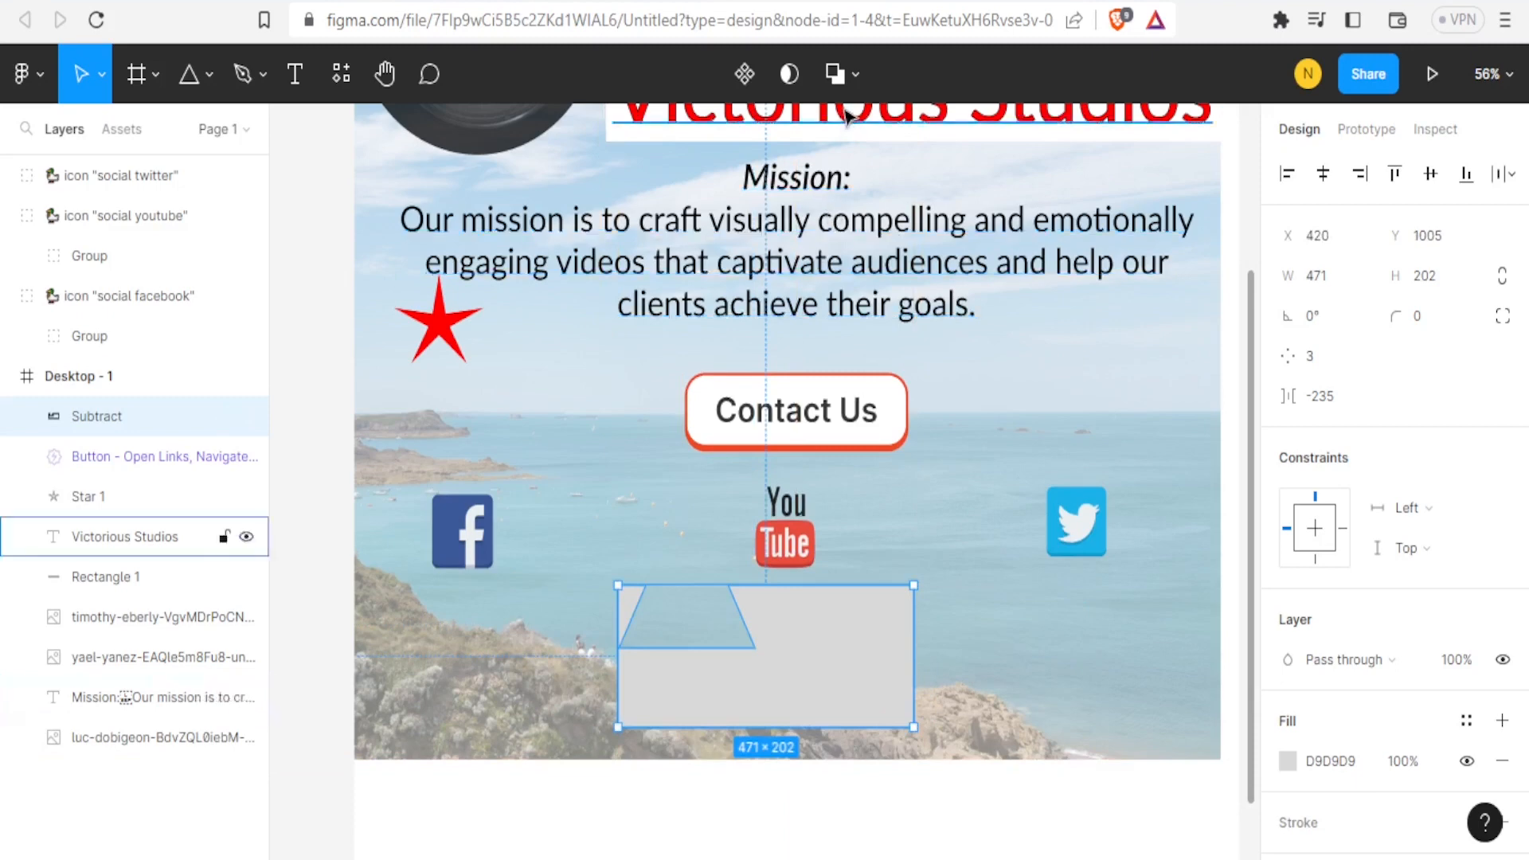
pyautogui.hotkey('ctrl', 'z')
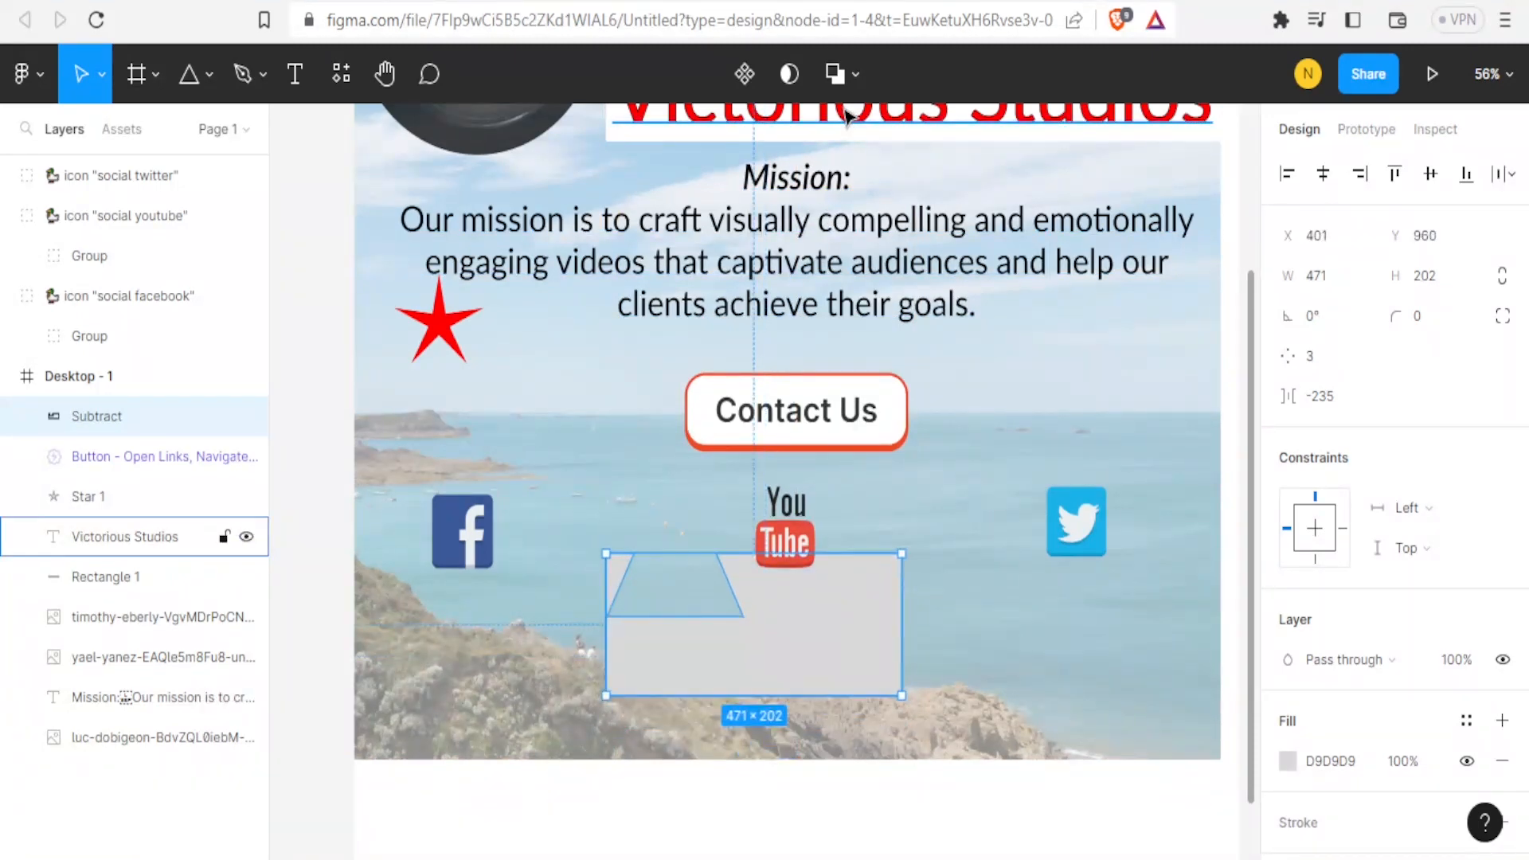
pyautogui.hotkey('ctrl', 'z')
# Try Exclude selection on the two shapes, undo it, and apply Use as mask to them.
pyautogui.click(860, 73)
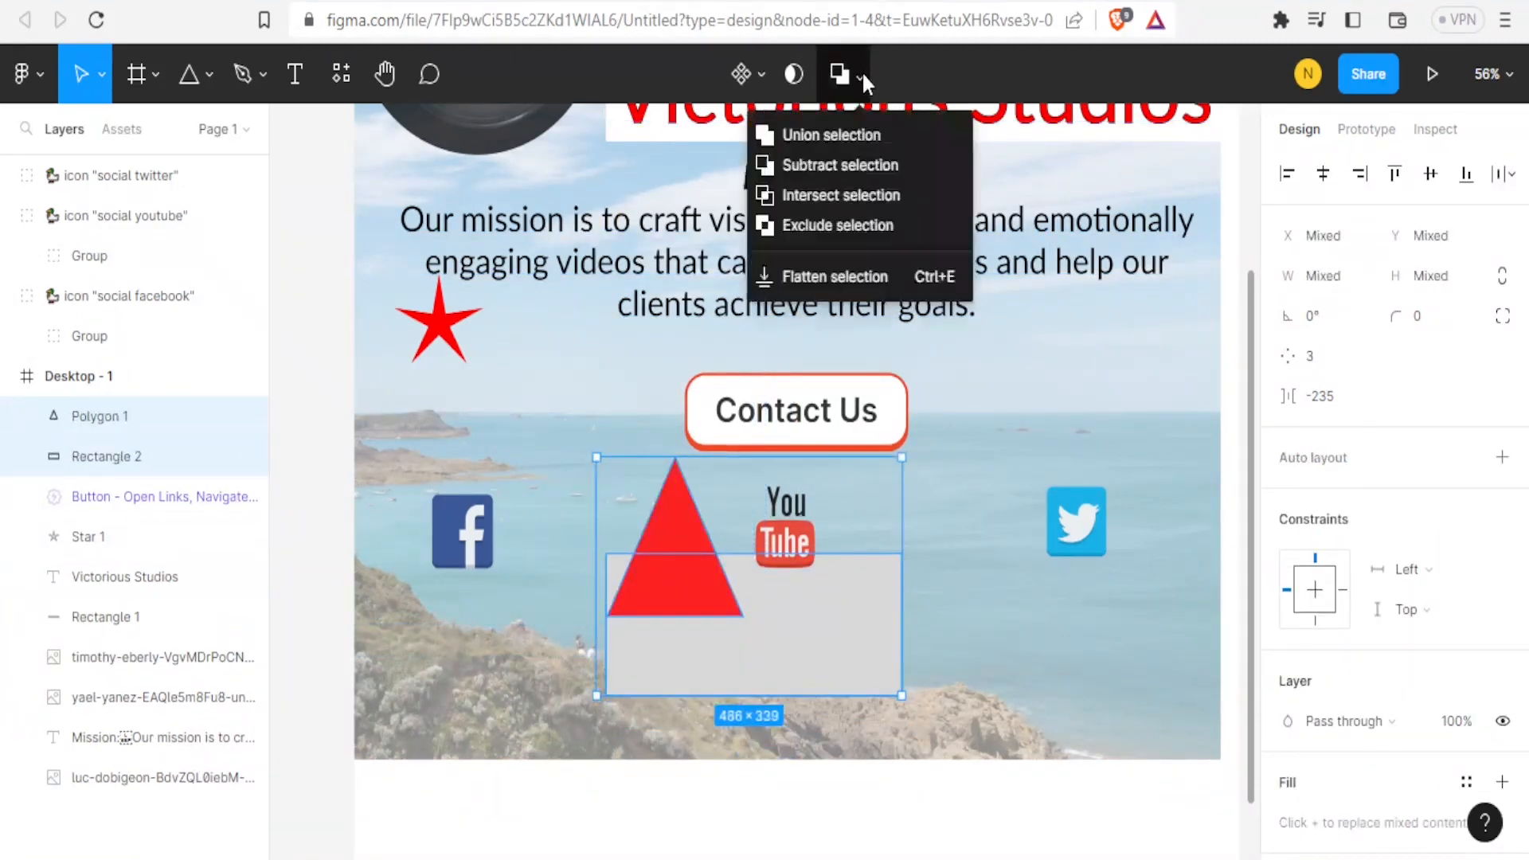
pyautogui.click(827, 226)
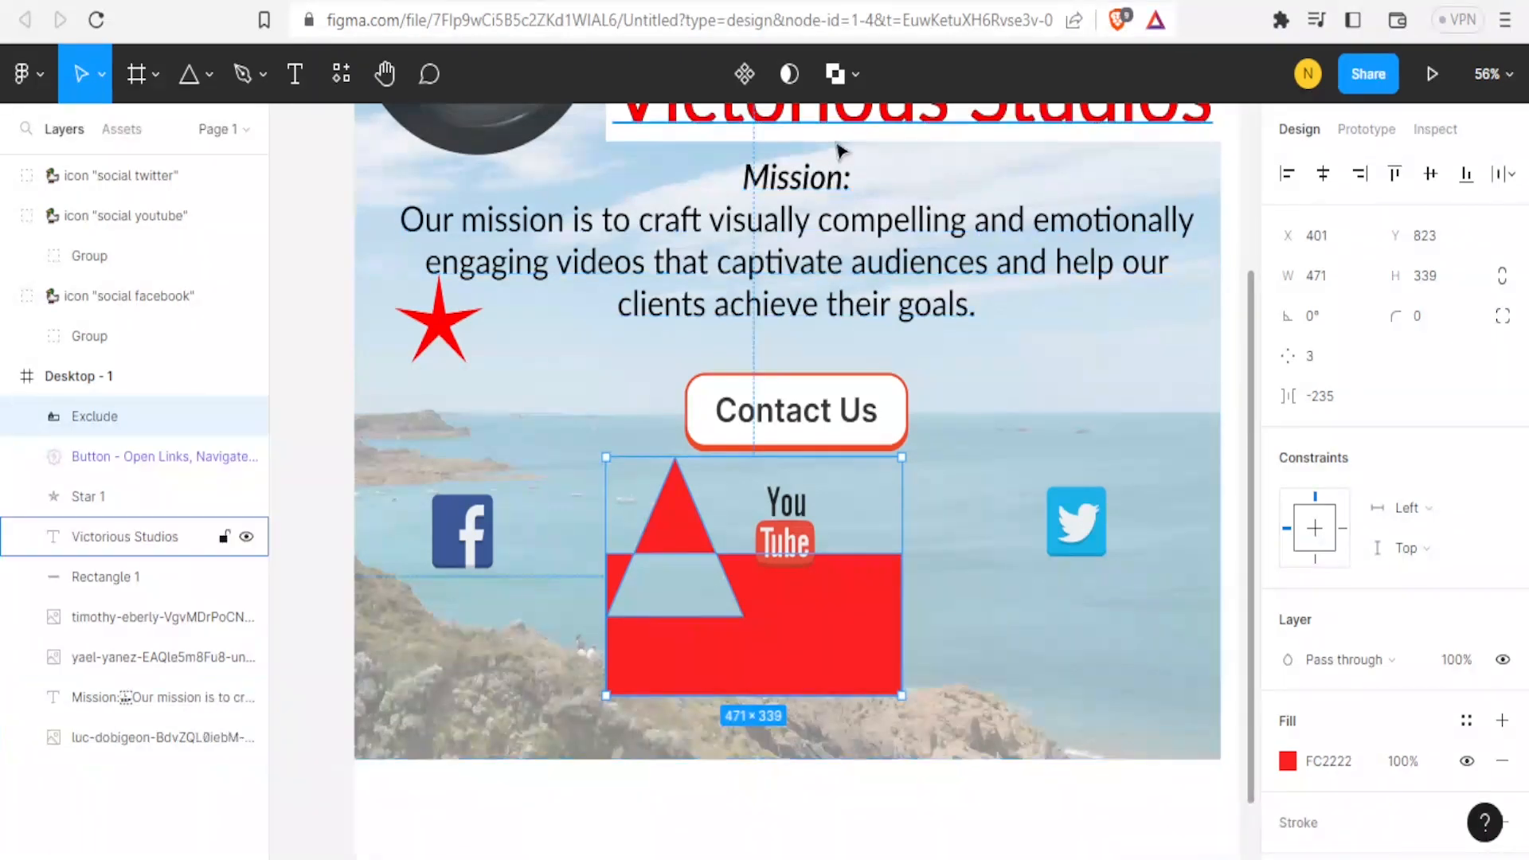
pyautogui.hotkey('ctrl', 'z')
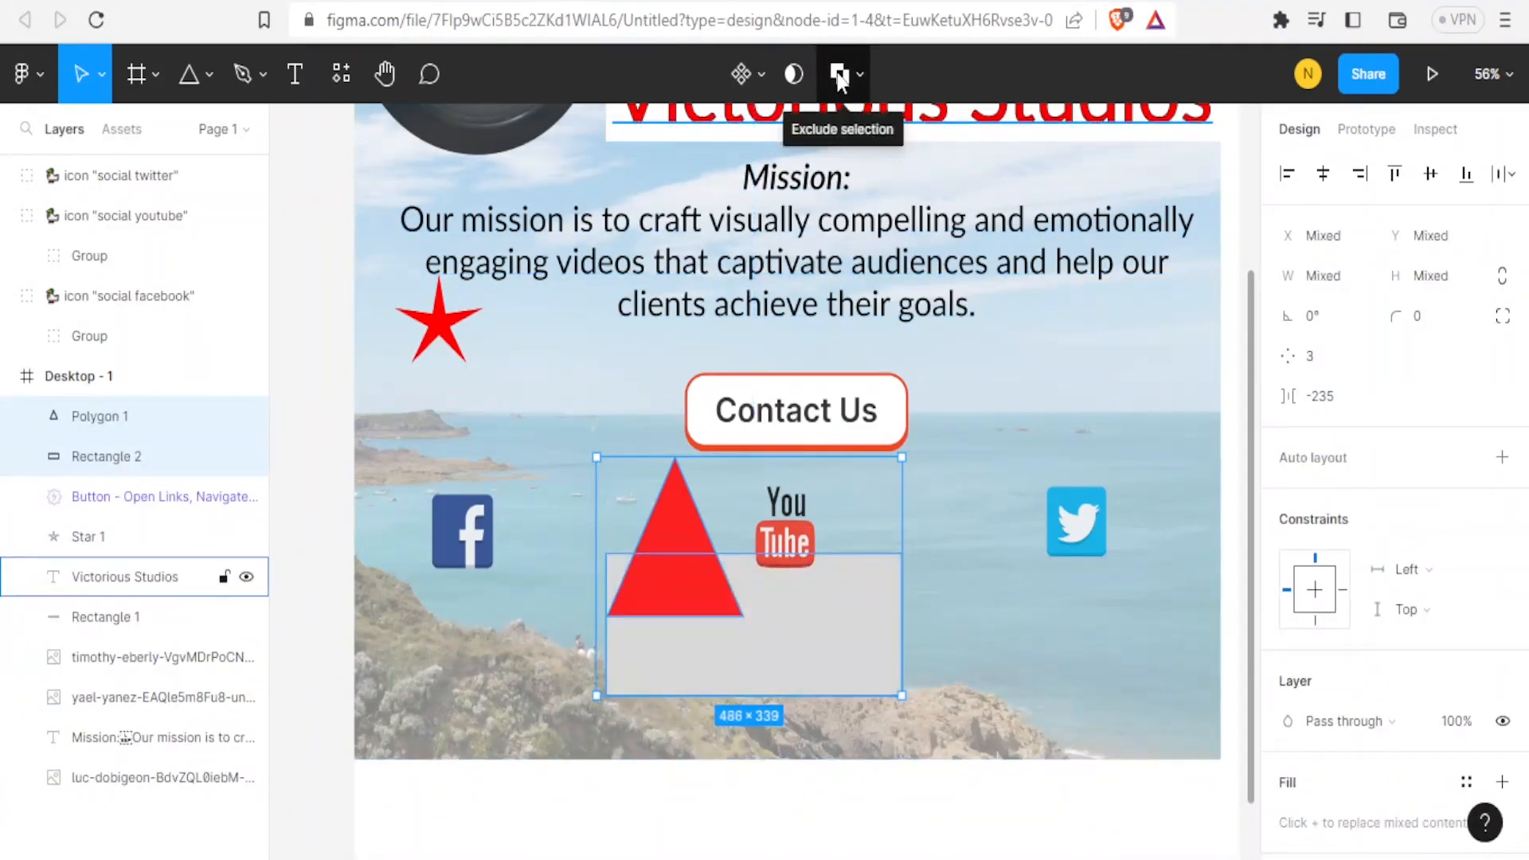
pyautogui.click(792, 76)
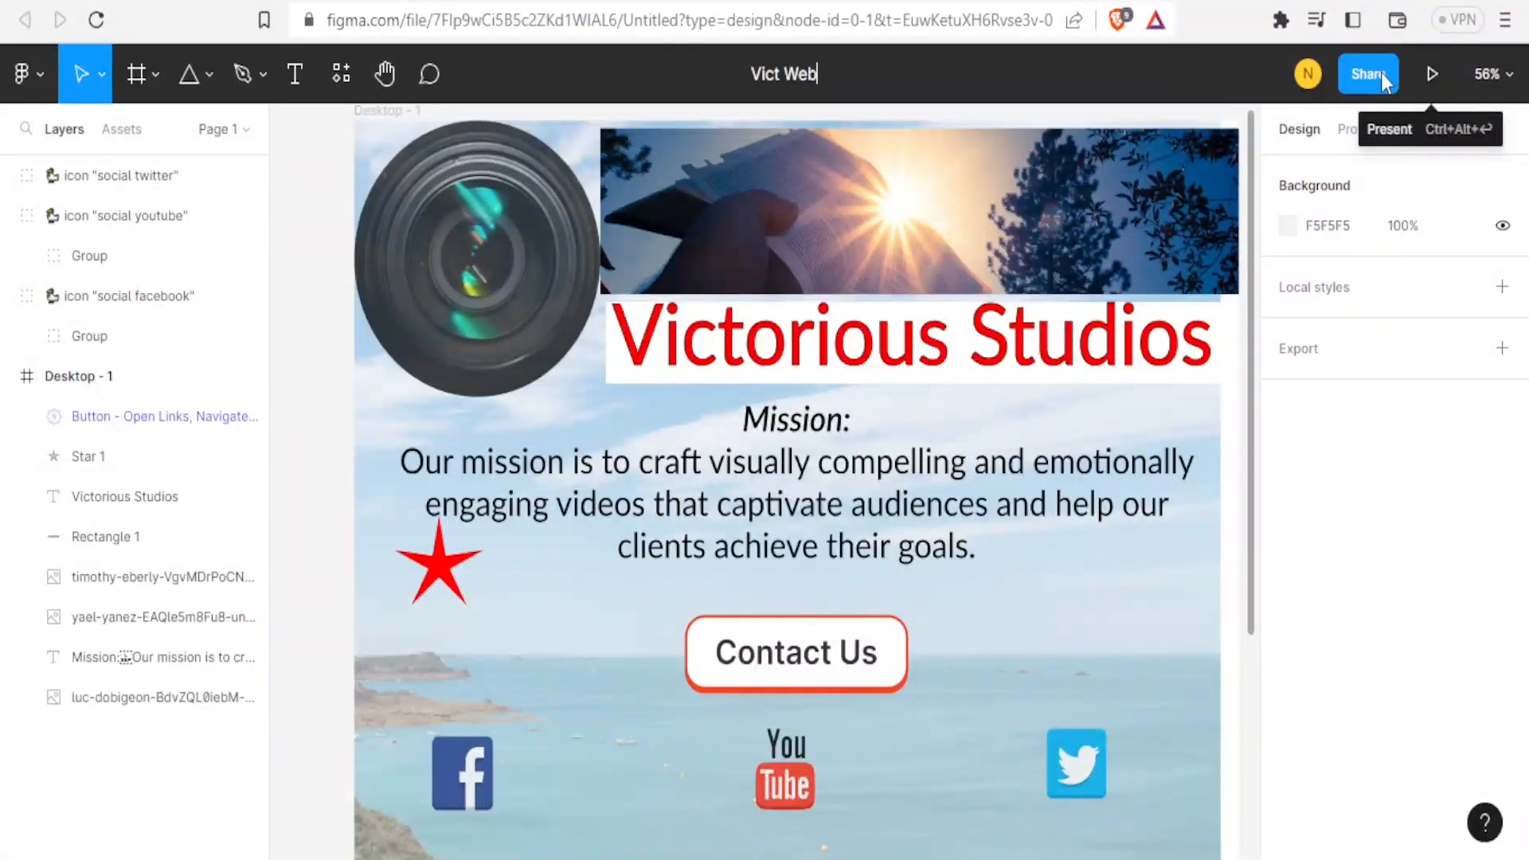
# Open the Share dialog, copy the file's link, and close the dialog.
pyautogui.click(1380, 73)
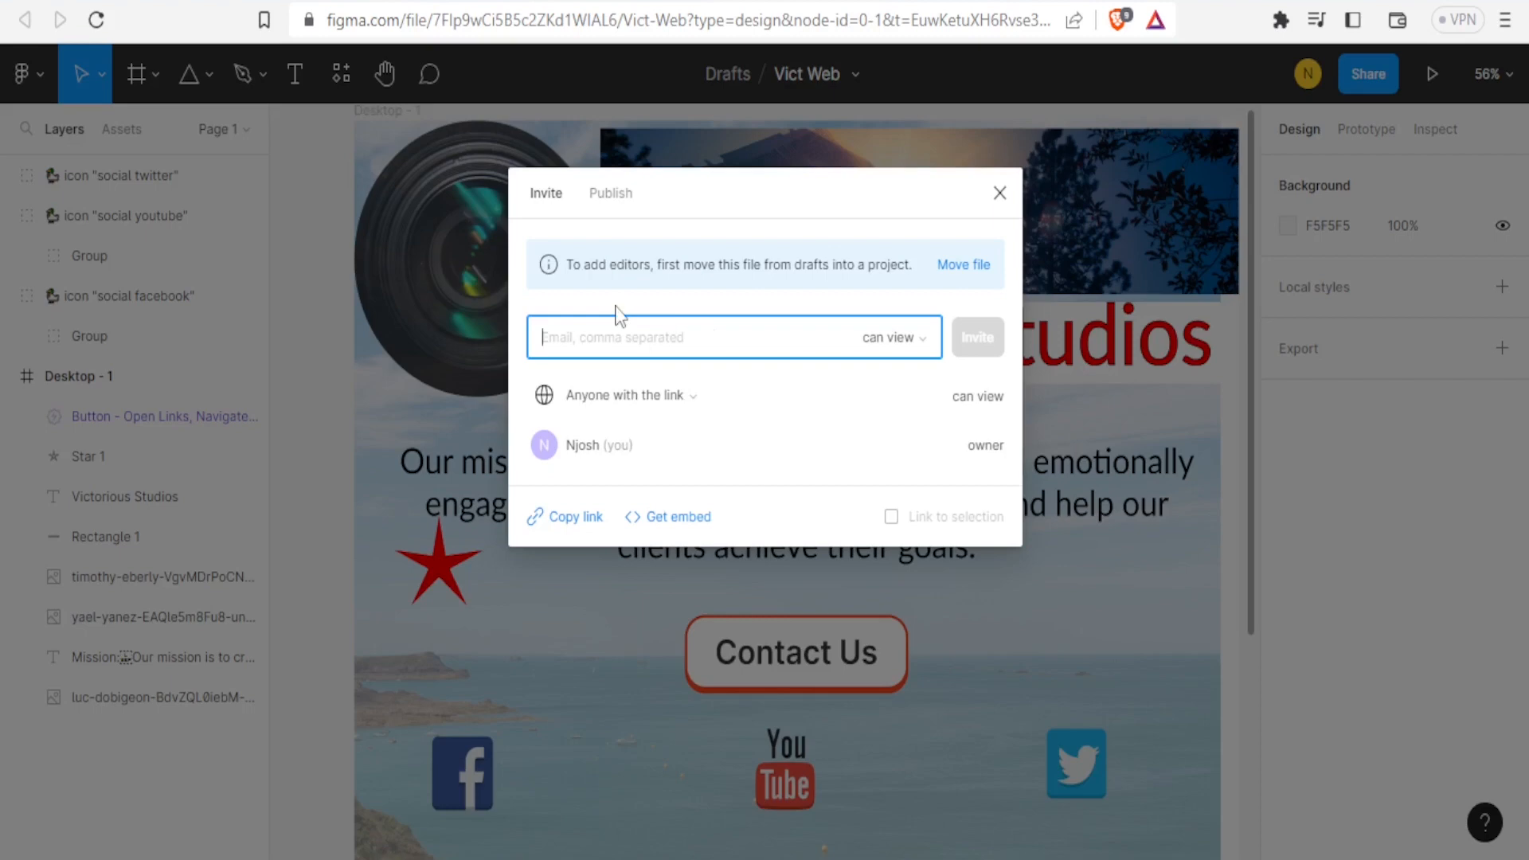
pyautogui.click(582, 520)
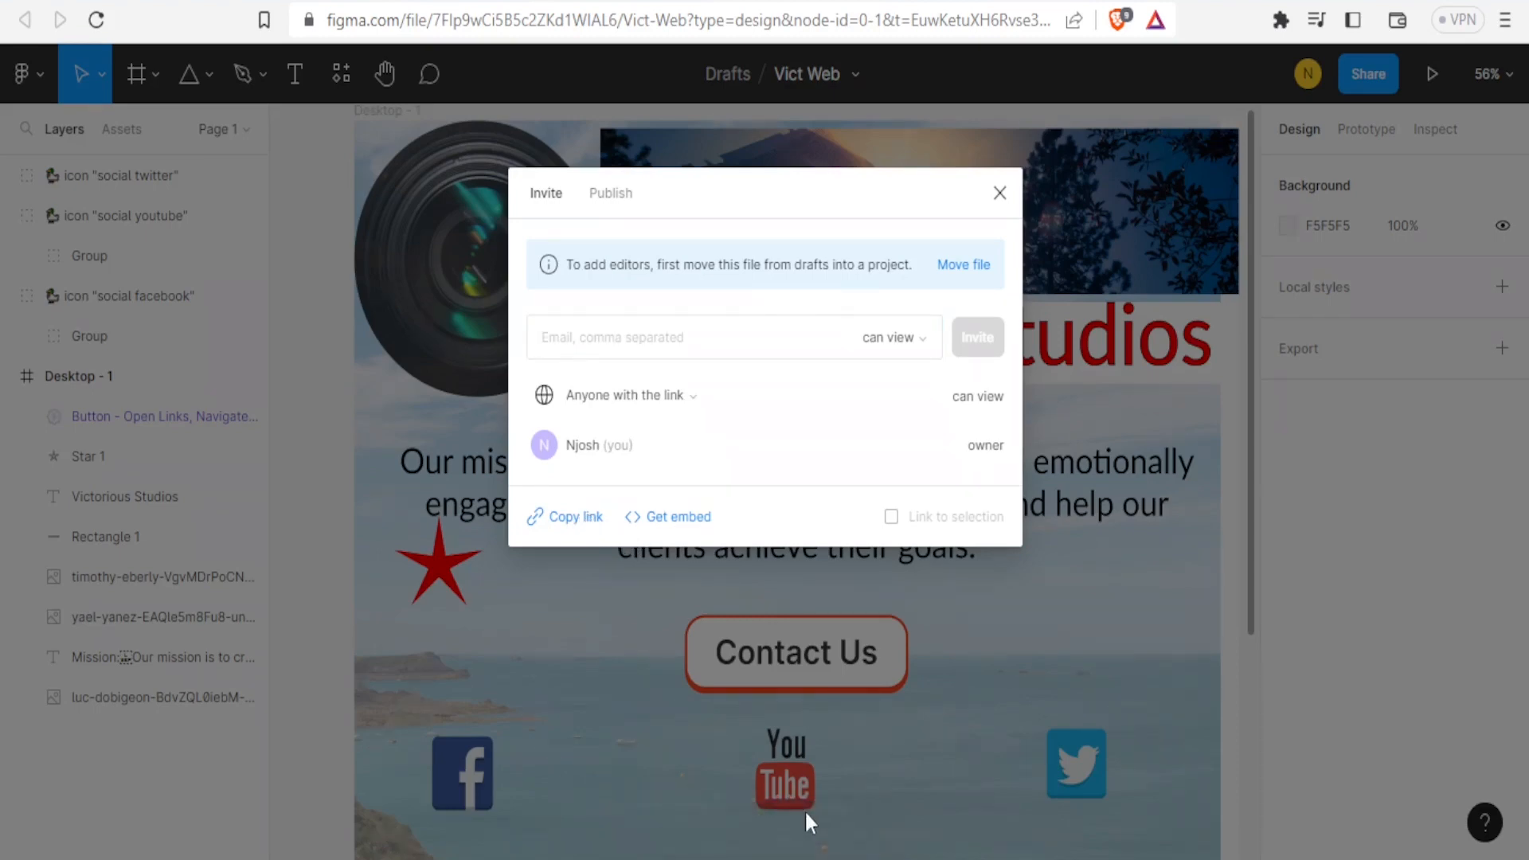
pyautogui.click(1000, 194)
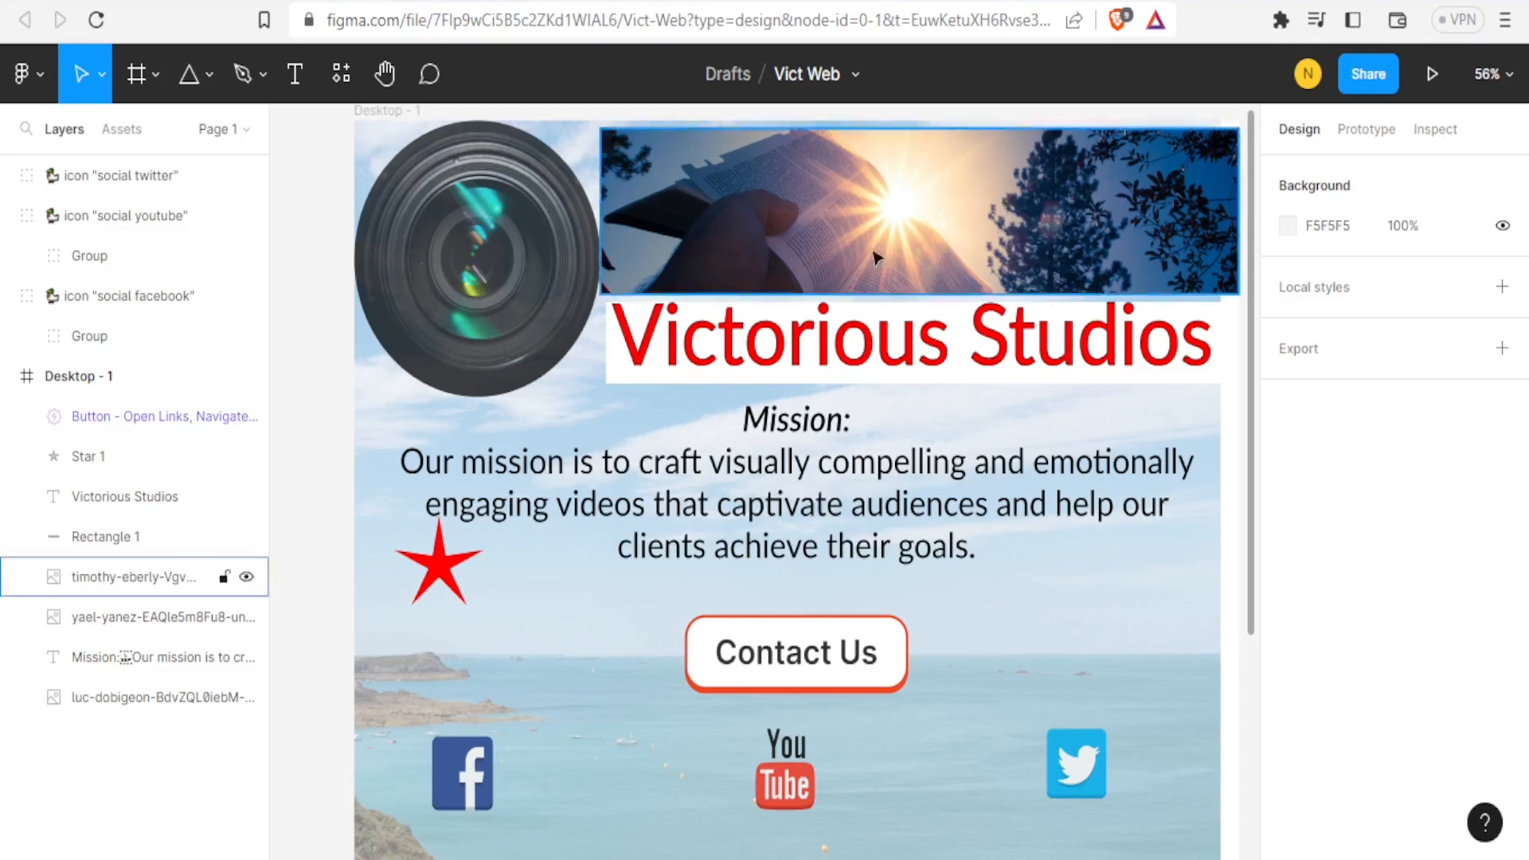
# Preview the page in Present mode and scroll through the prototype before returning to the editor.
pyautogui.click(771, 443)
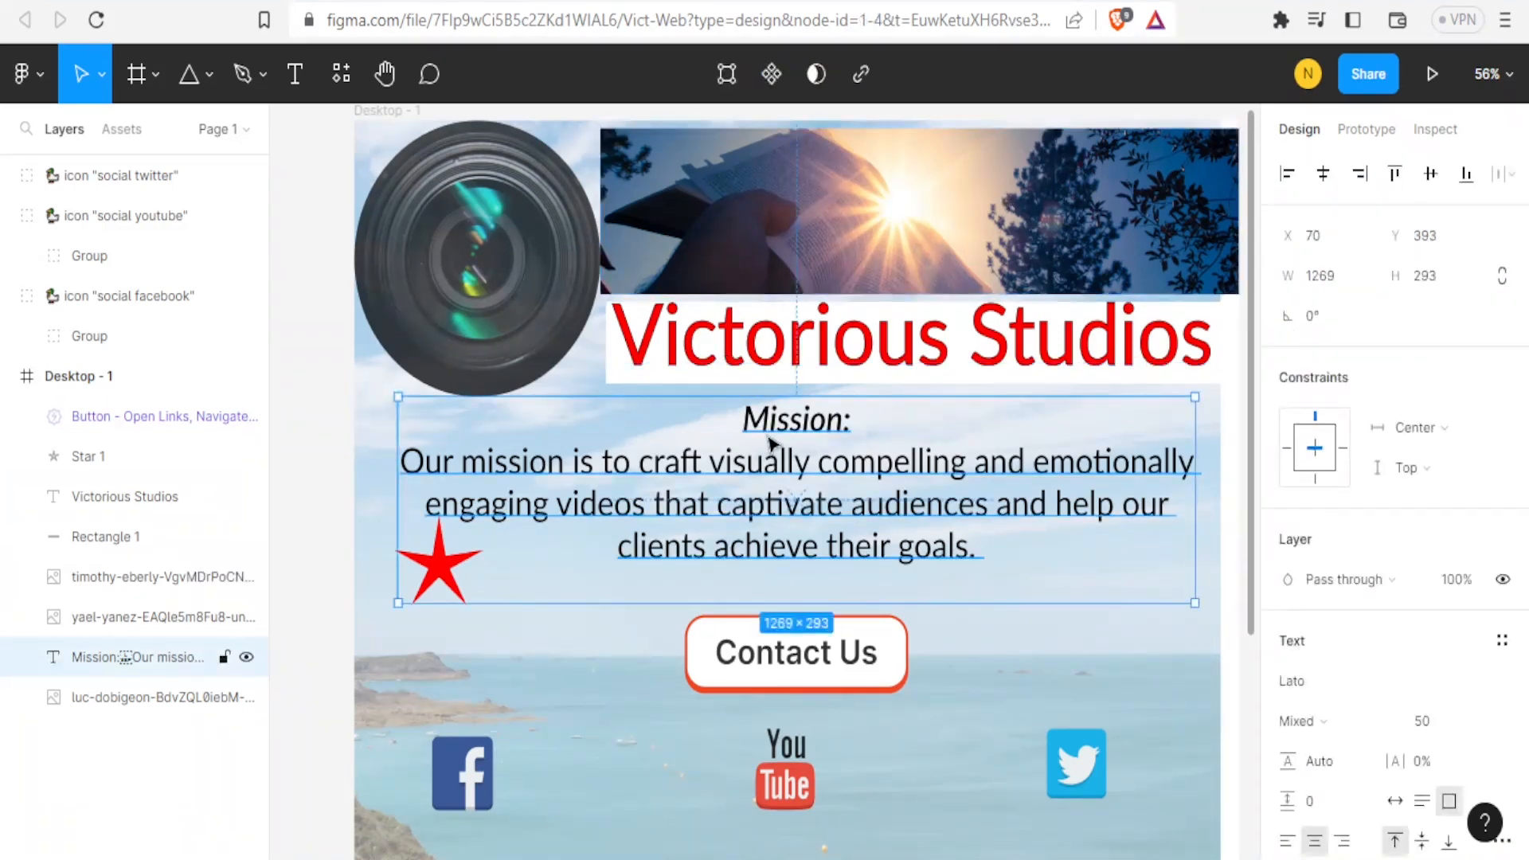
pyautogui.click(1367, 84)
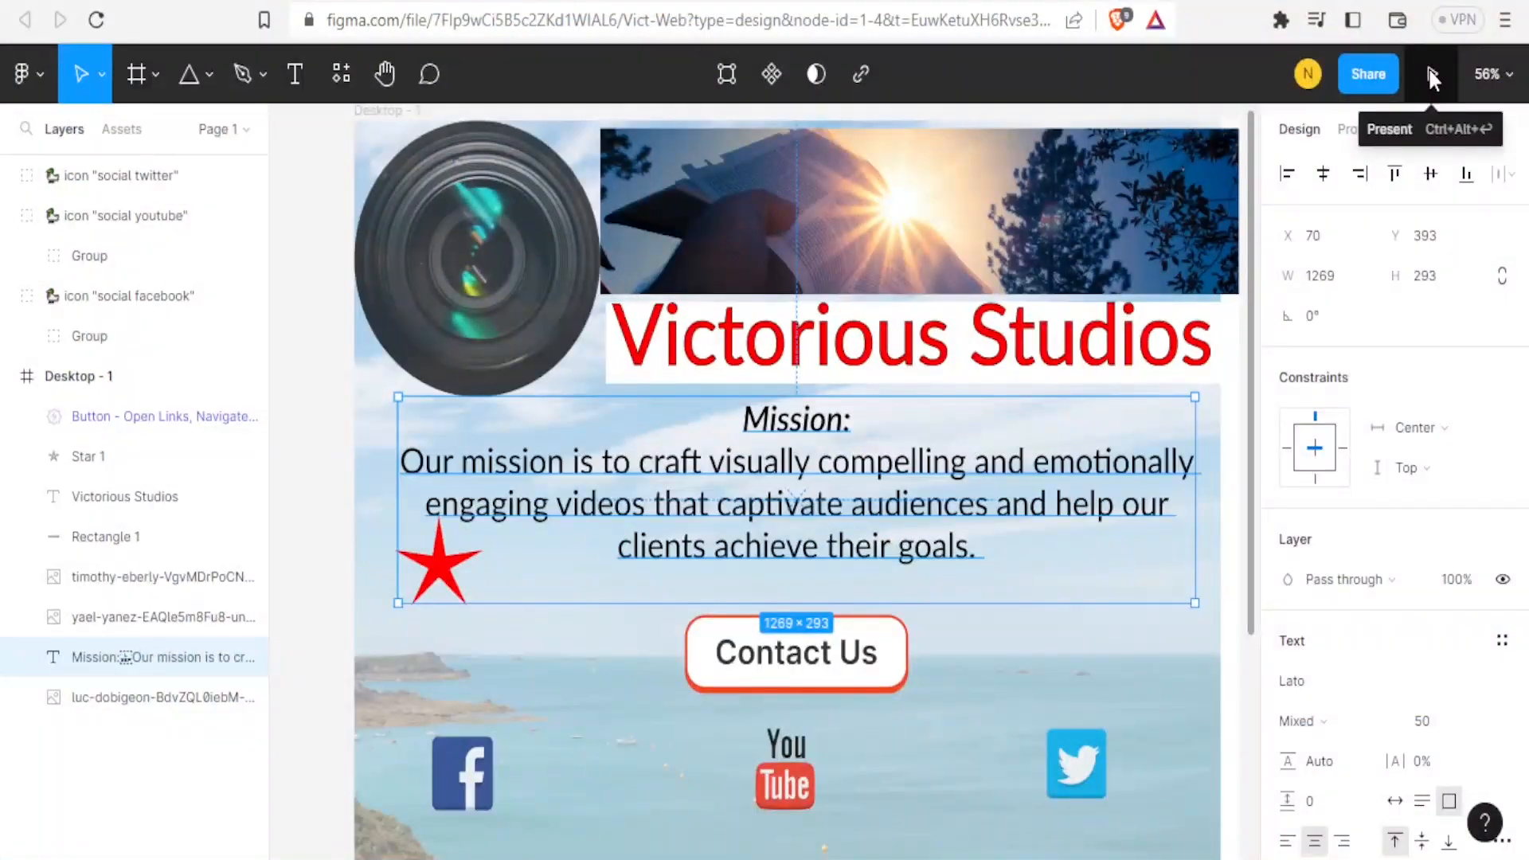
pyautogui.click(1430, 74)
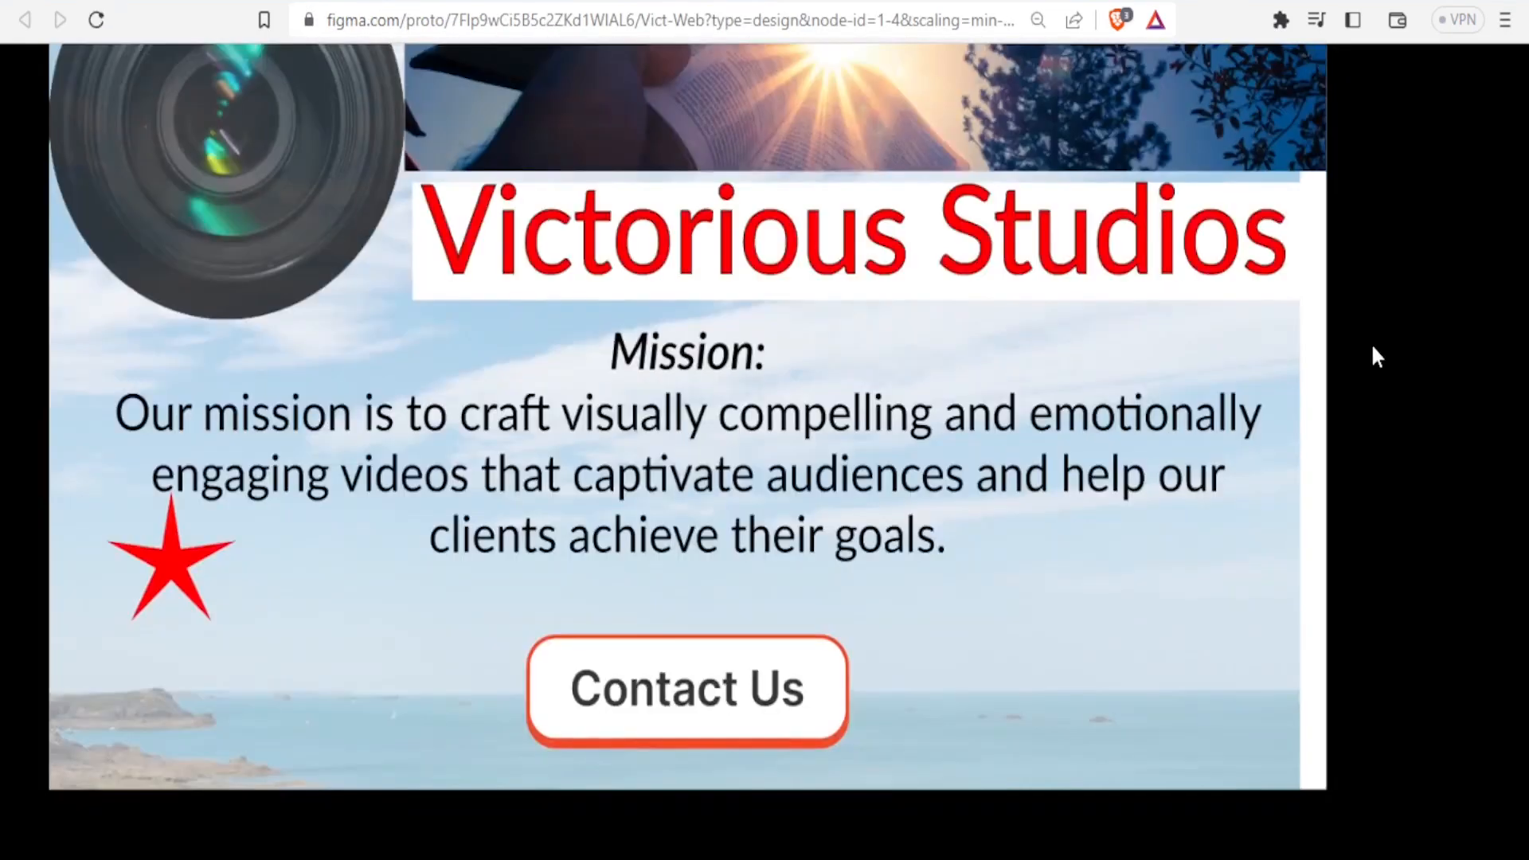
pyautogui.scroll(-3, 1377, 356)
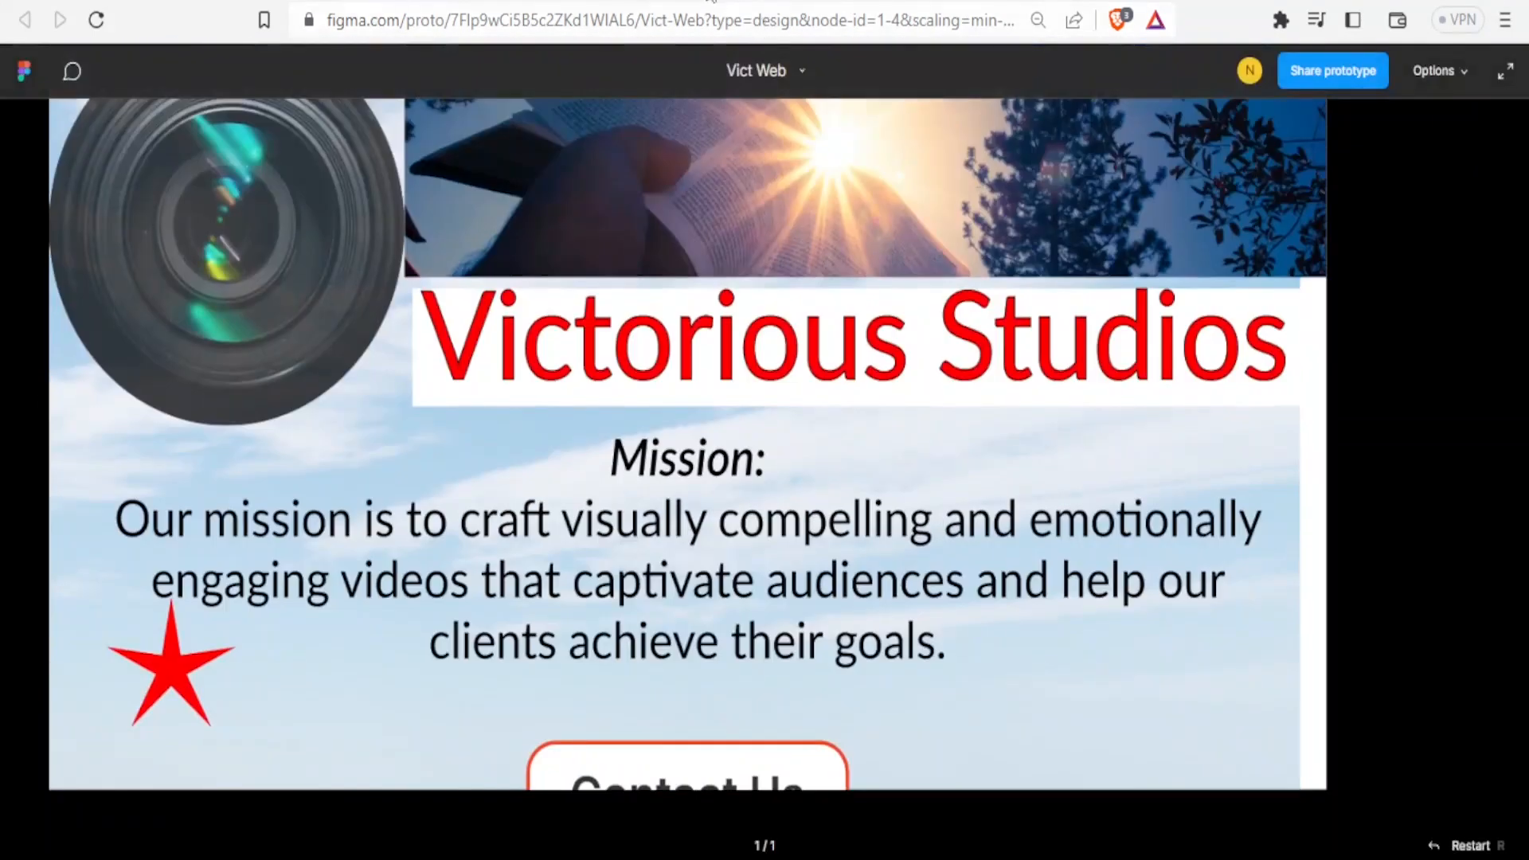
pyautogui.click(402, 2)
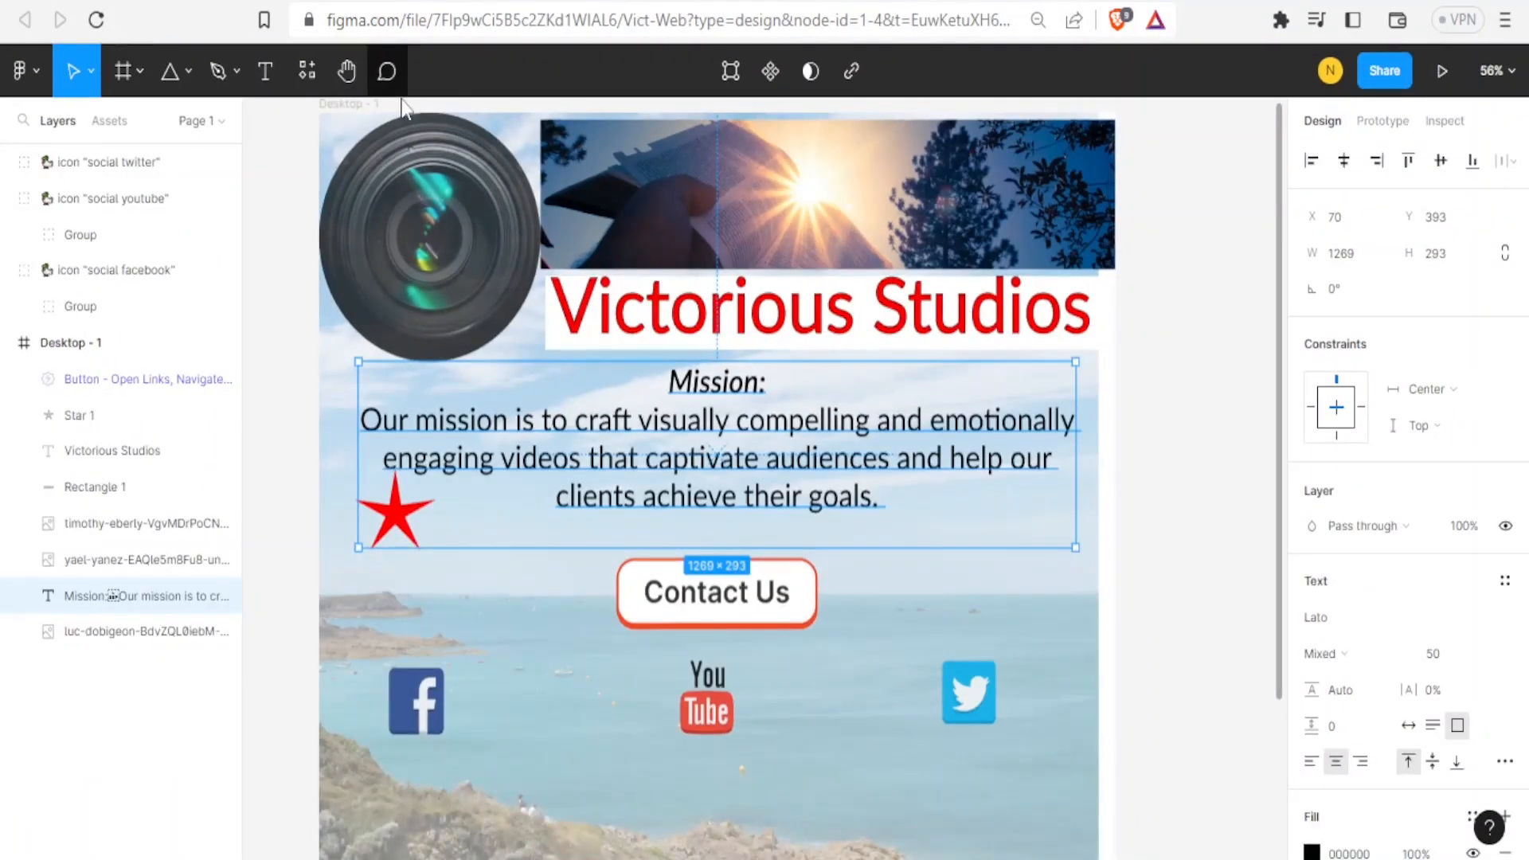
# Open the Figma to WordPress - Beta plugin from the recent plugins and close its window.
pyautogui.click(28, 72)
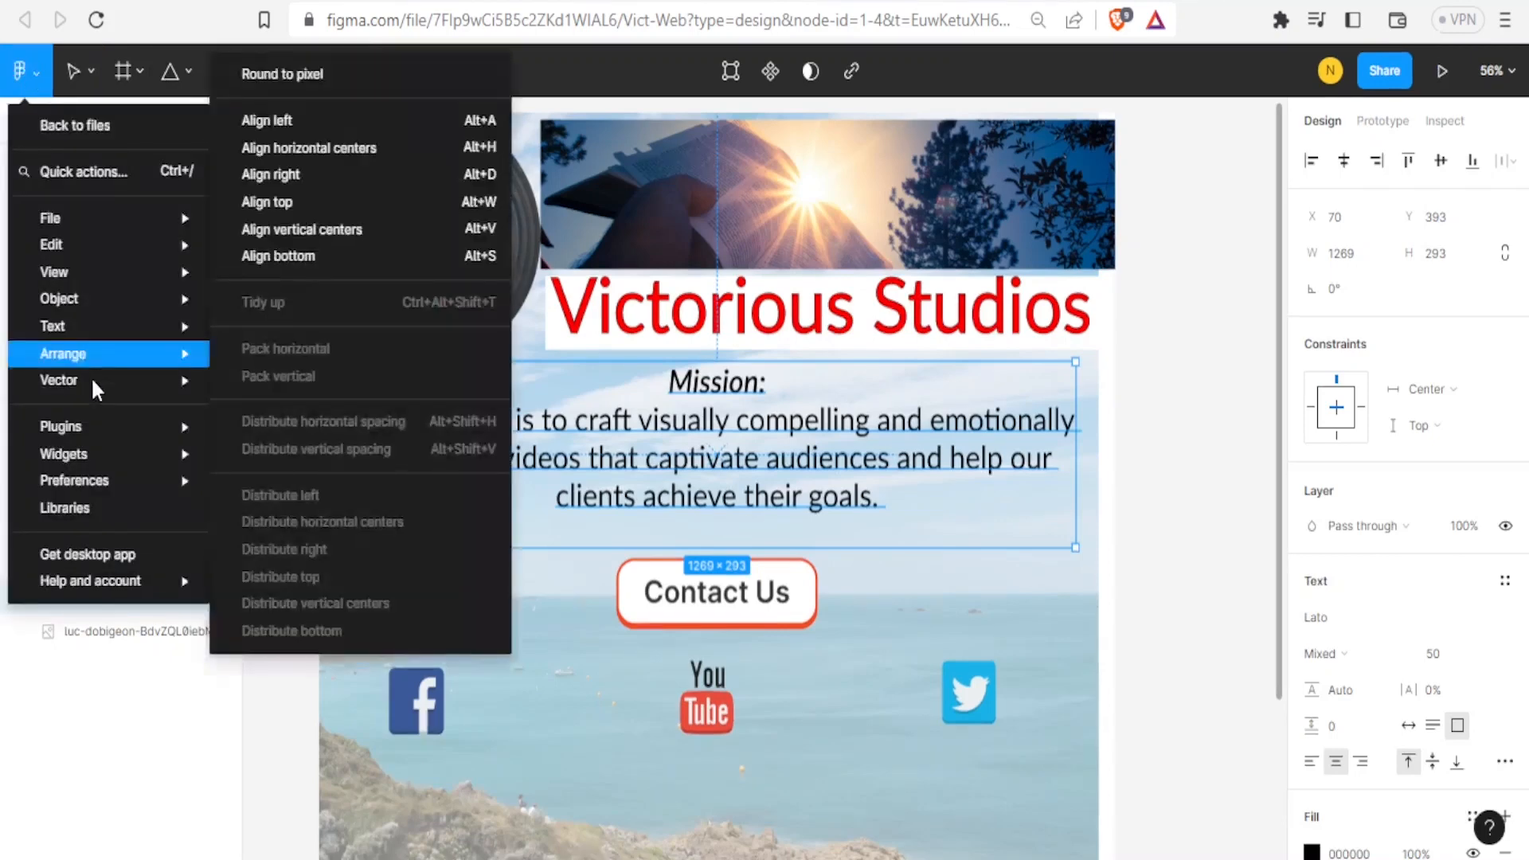
pyautogui.moveTo(99, 428)
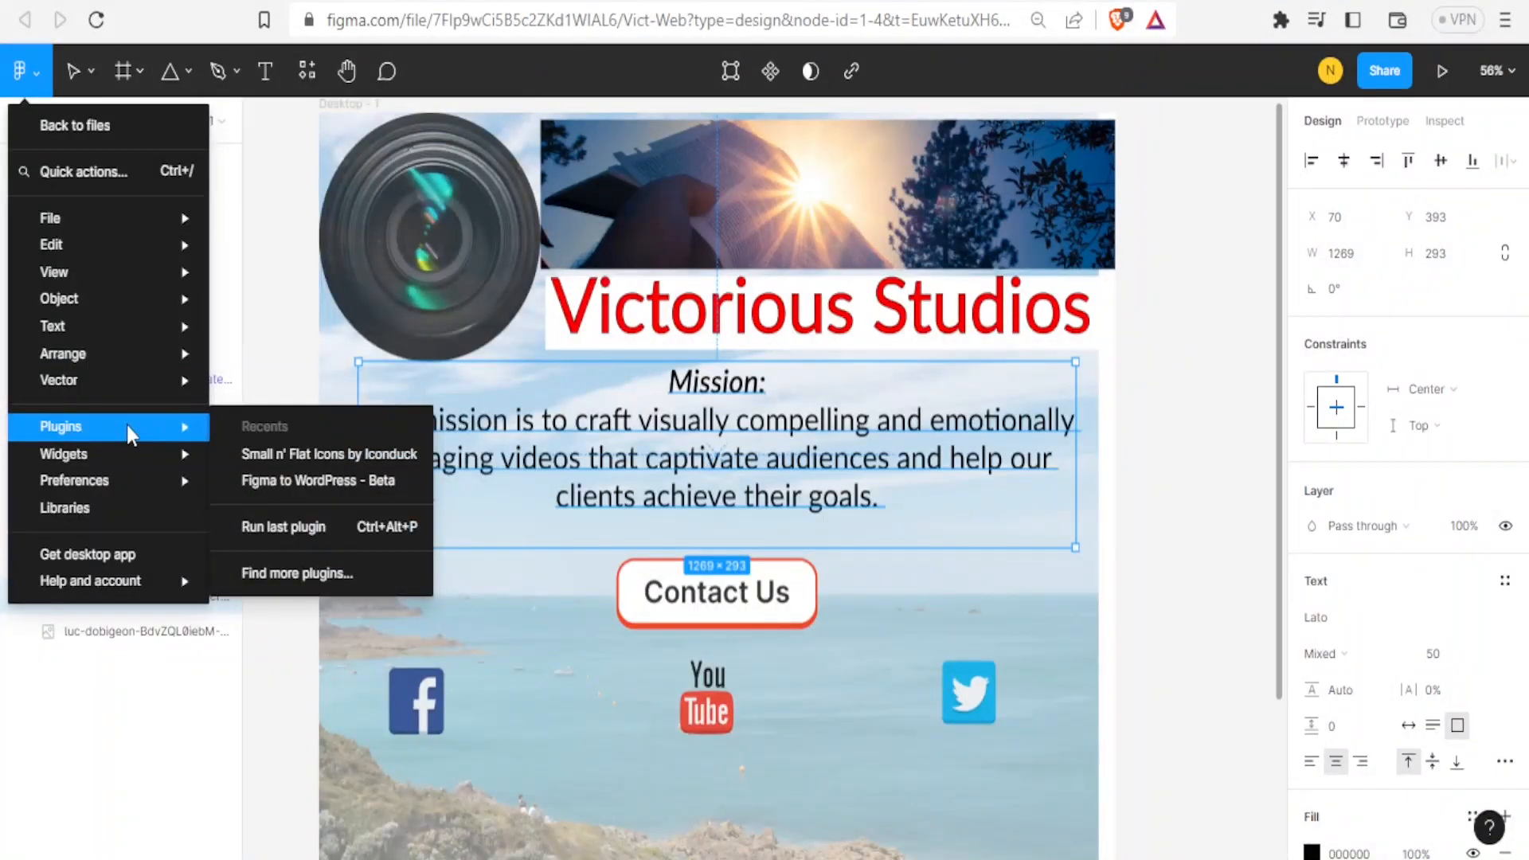
pyautogui.click(258, 481)
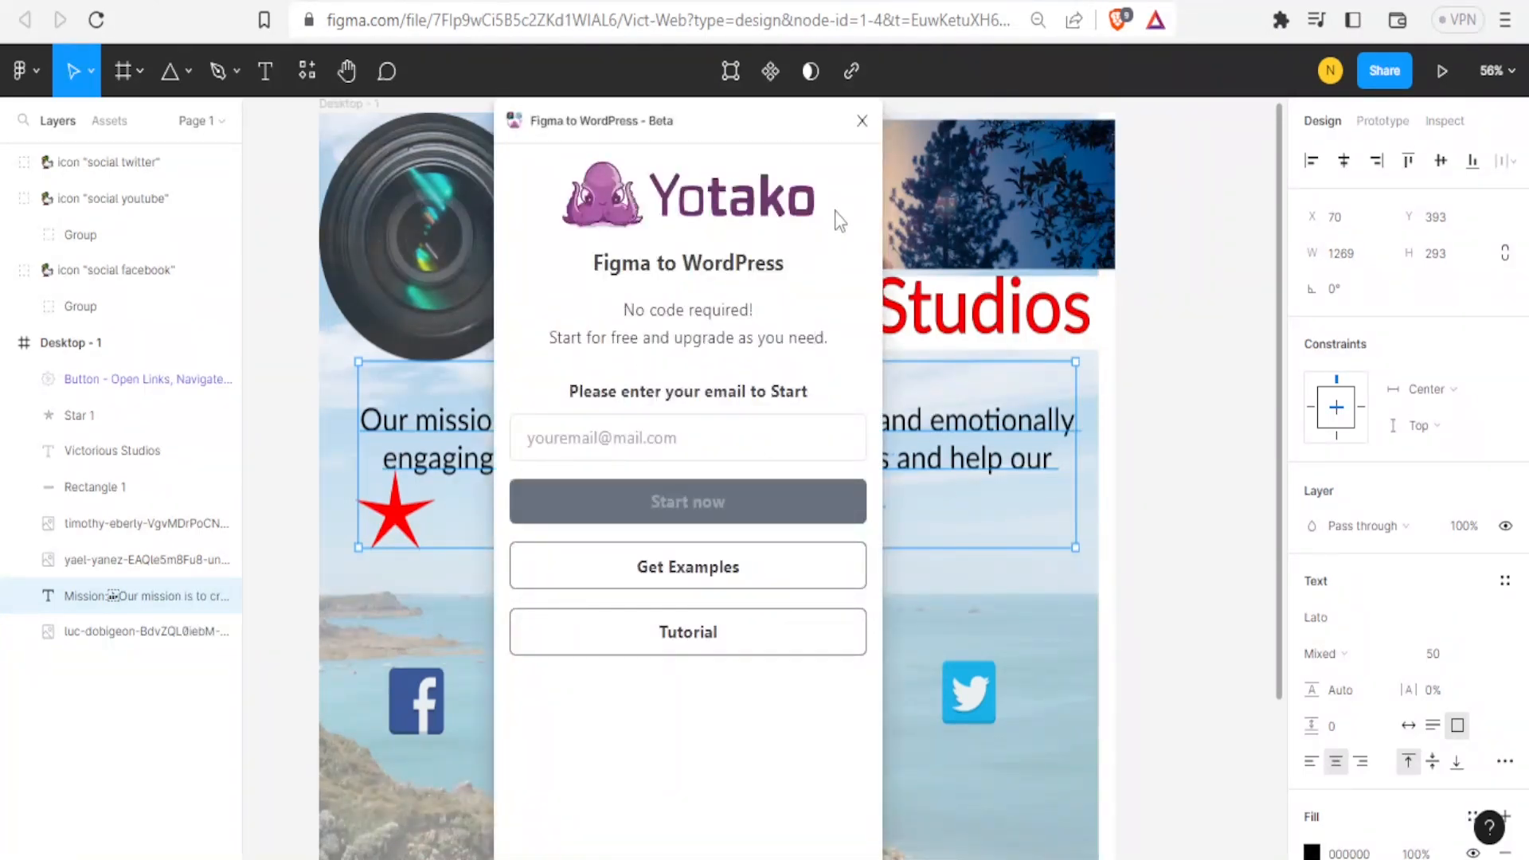
pyautogui.click(863, 121)
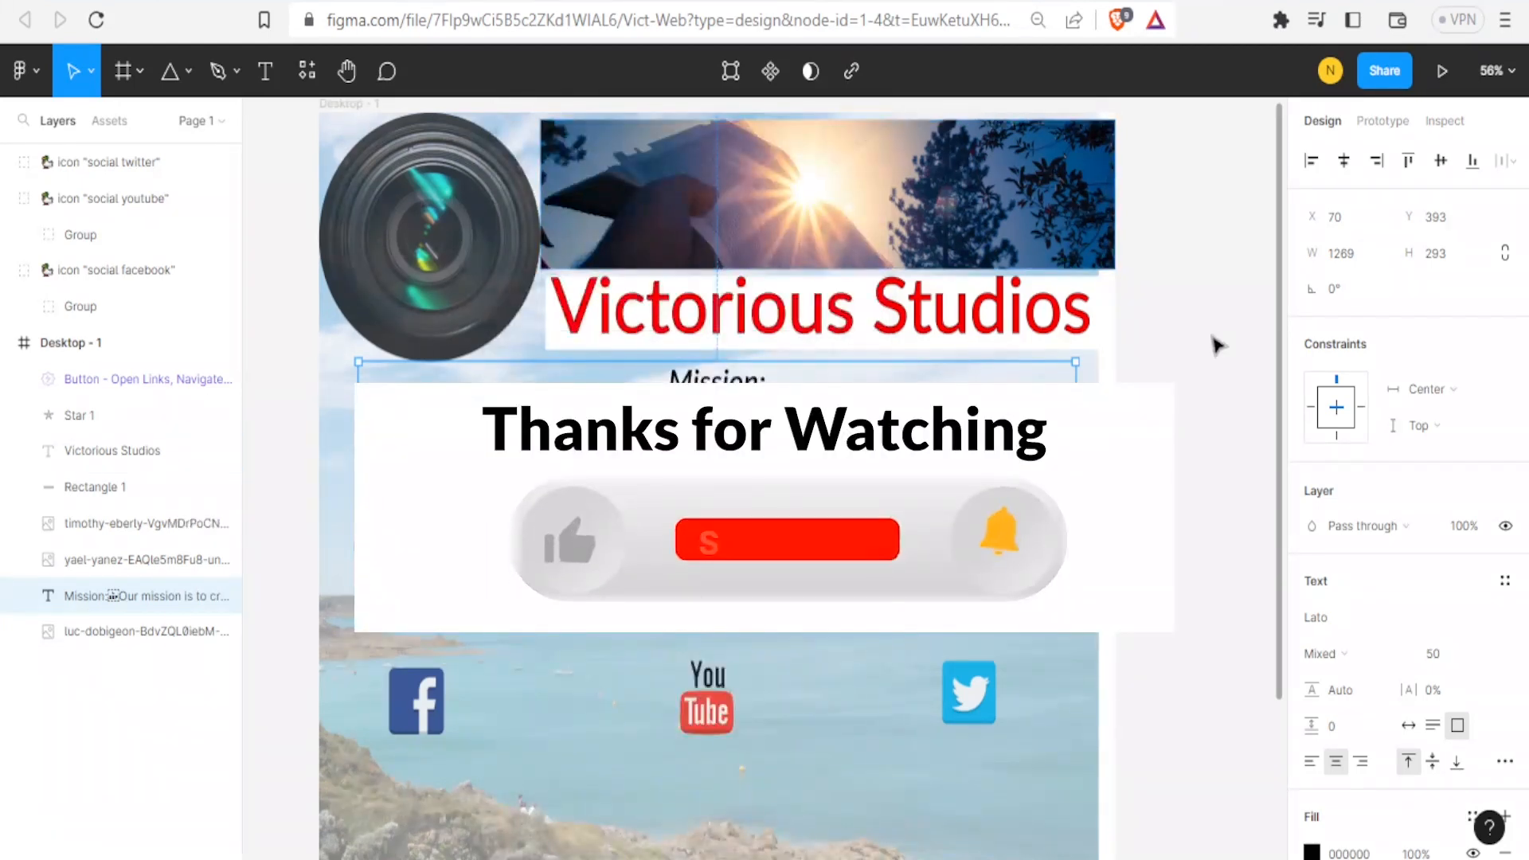